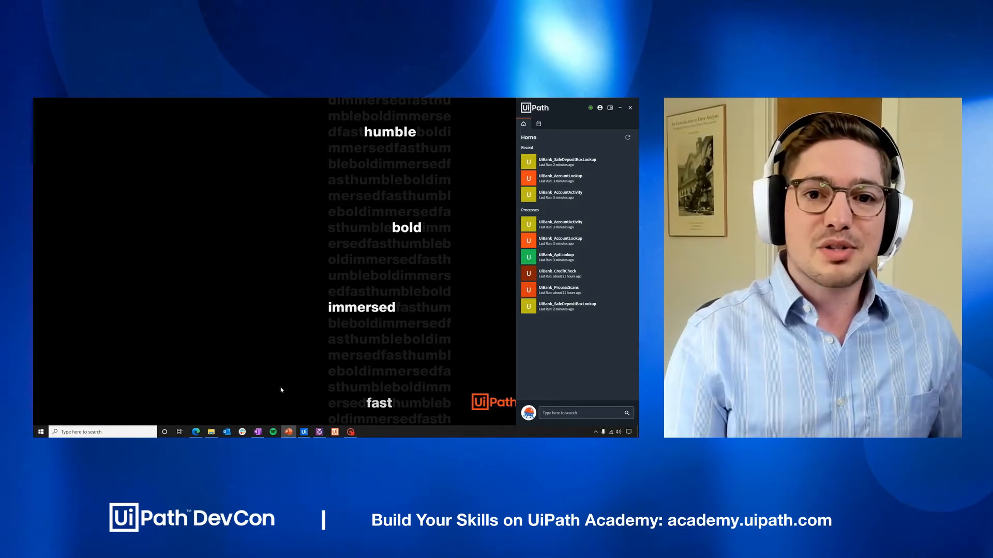
Step: Switch to the UiBank Banker Console, run the Open Safe Deposit Box process, and reserve the box with the customer's signature
{"action": "left_click", "coordinate": [335, 432]}
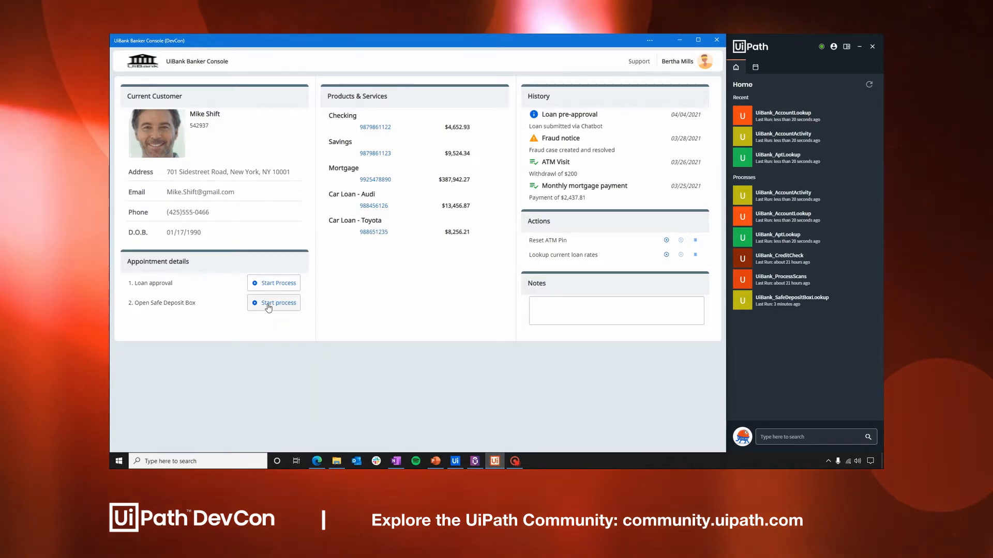
{"action": "left_click", "coordinate": [268, 303]}
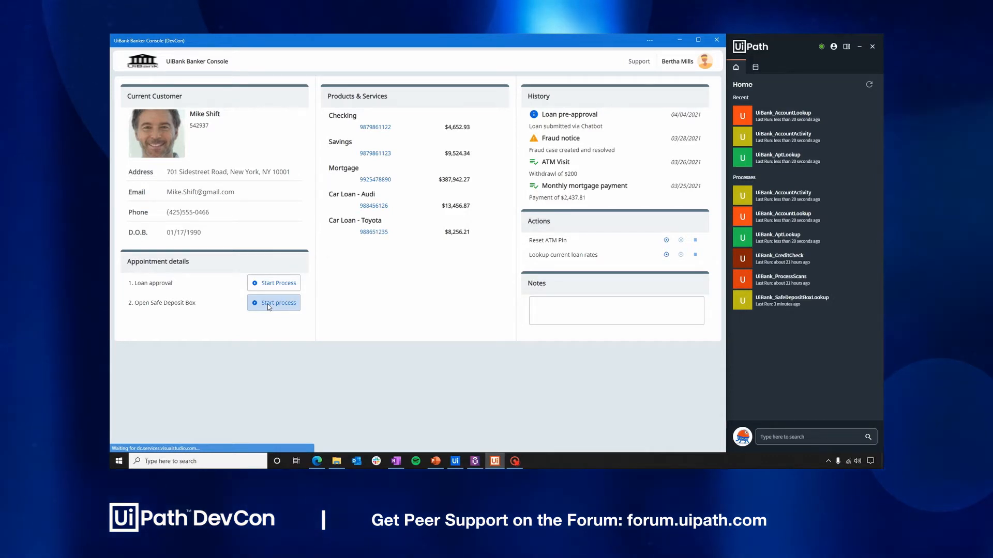
{"action": "left_click", "coordinate": [269, 307]}
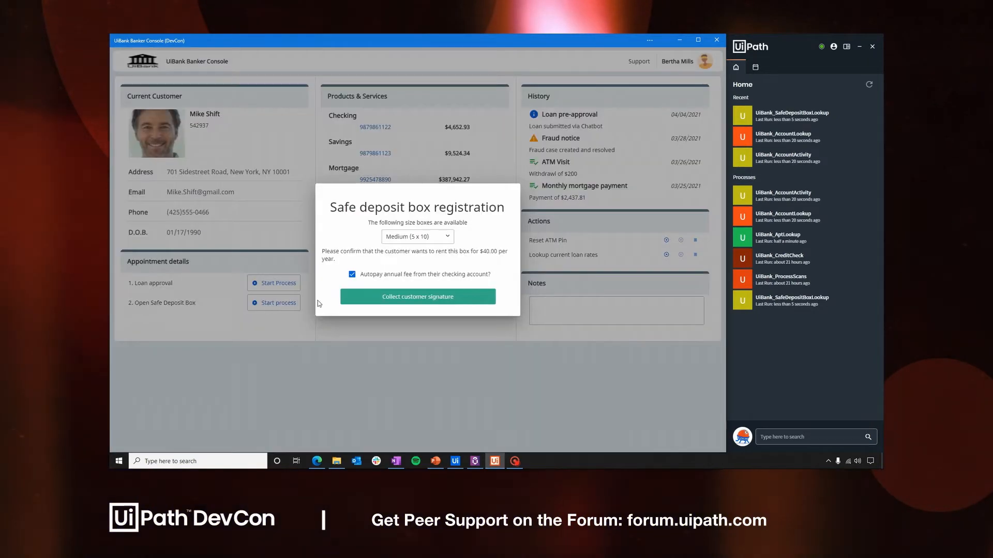
{"action": "left_click", "coordinate": [359, 303]}
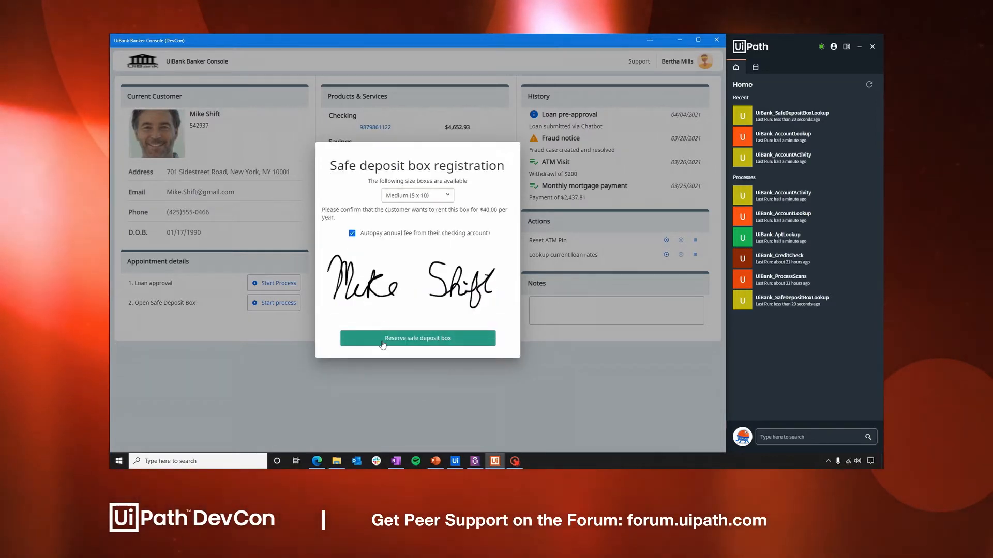
{"action": "left_click", "coordinate": [382, 339]}
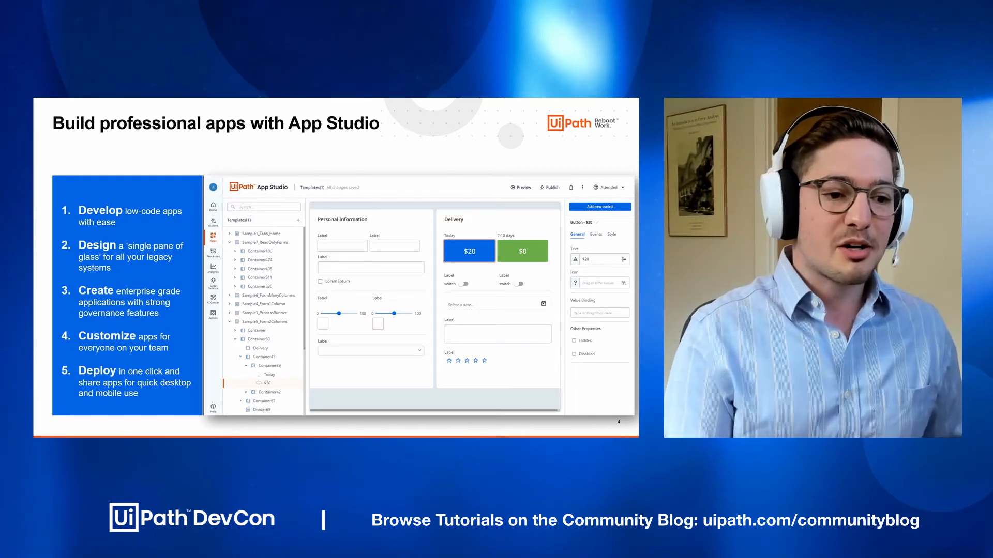
Step: Leave the slideshow, switch to UiPath Apps in the browser, and create the app "DevCon UiBanker" from the UiBanker DevCon Template file
{"action": "key", "text": "Escape"}
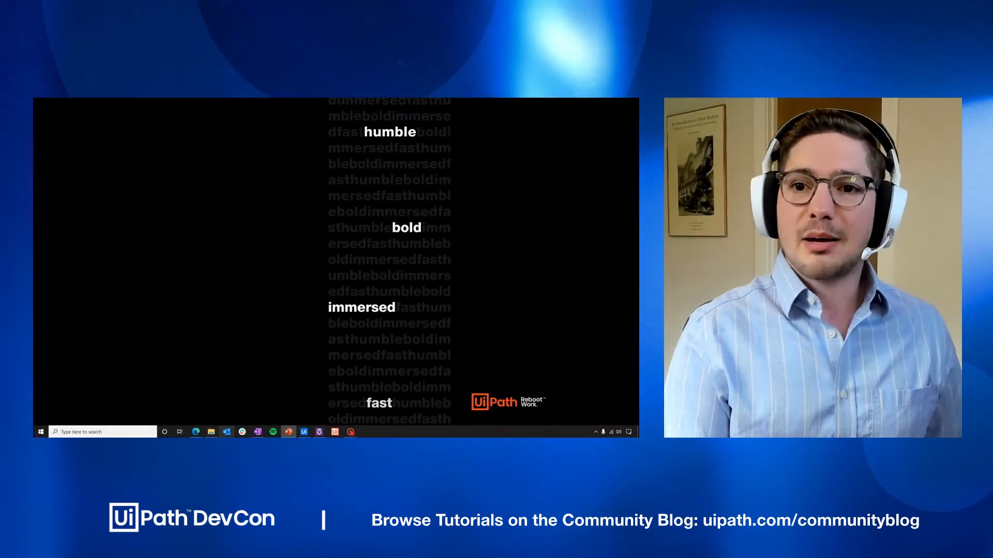
{"action": "left_click", "coordinate": [195, 432]}
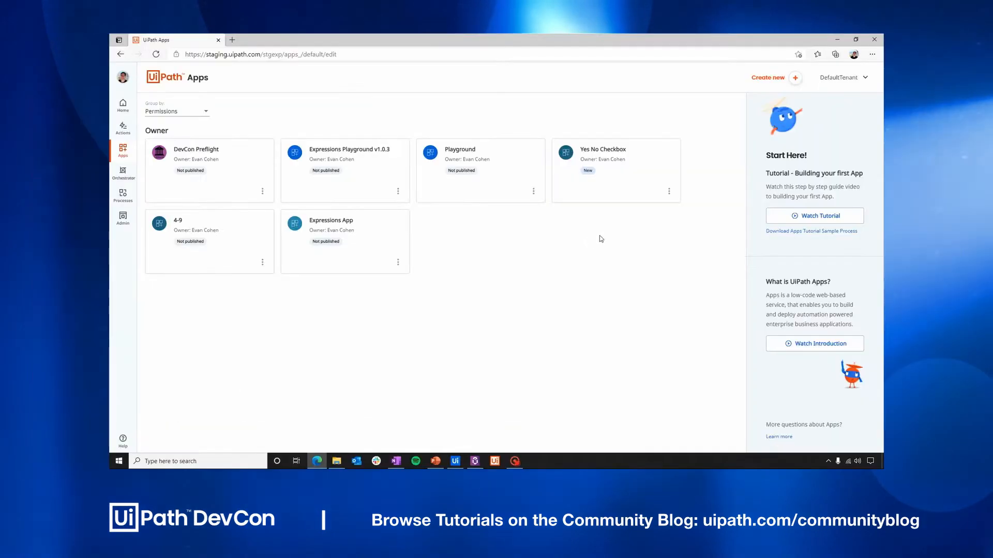
{"action": "left_click", "coordinate": [790, 81]}
{"action": "type", "text": "DevCon UiBanker"}
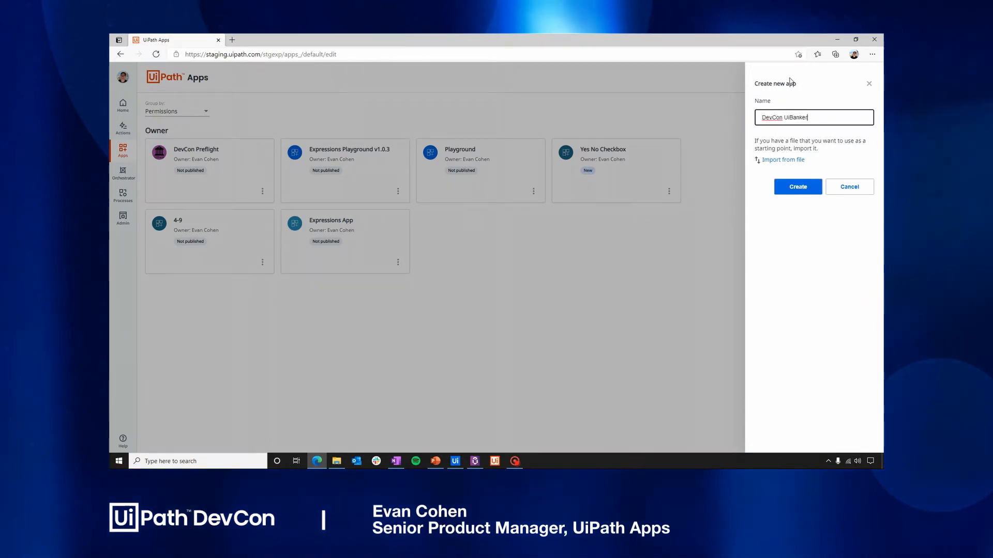
{"action": "left_click", "coordinate": [788, 163]}
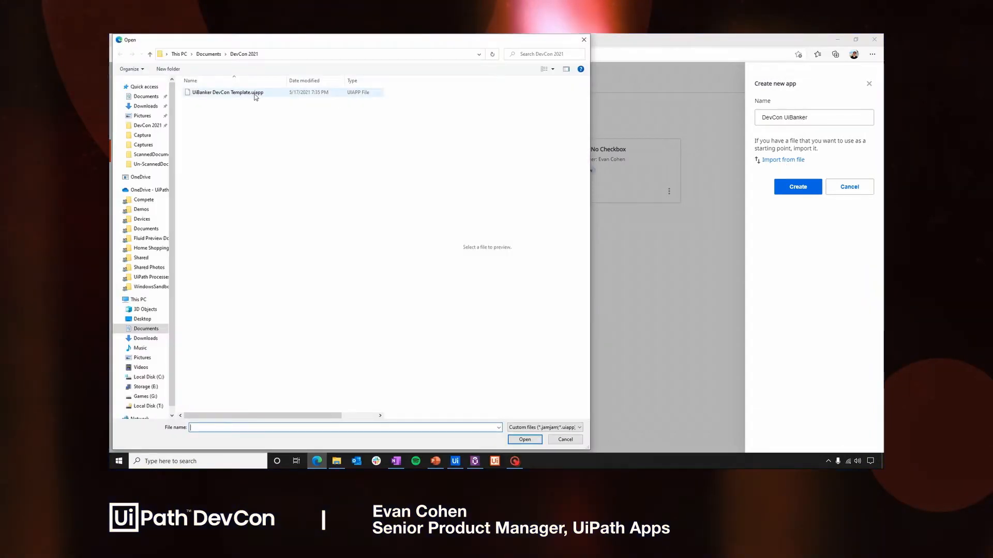
{"action": "double_click", "coordinate": [255, 93]}
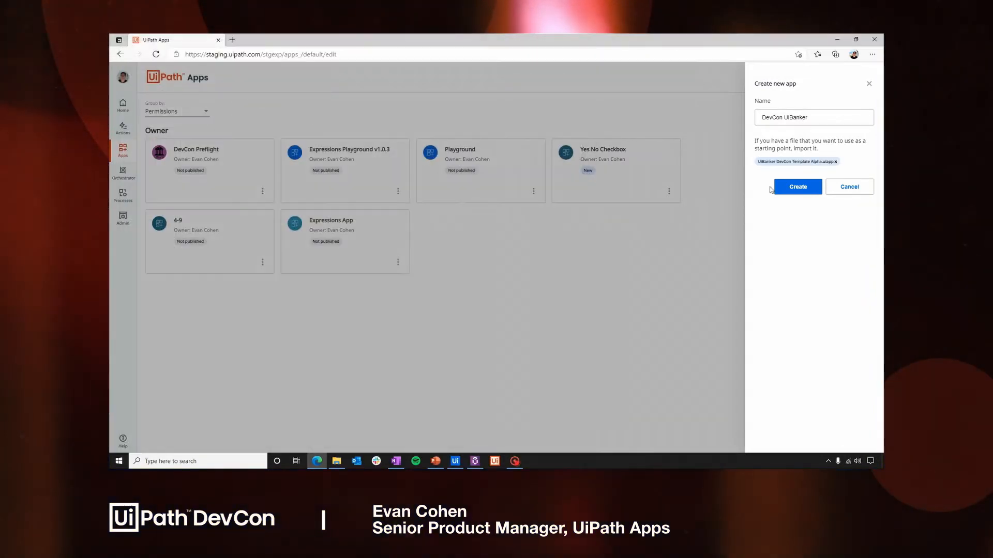
{"action": "left_click", "coordinate": [784, 189]}
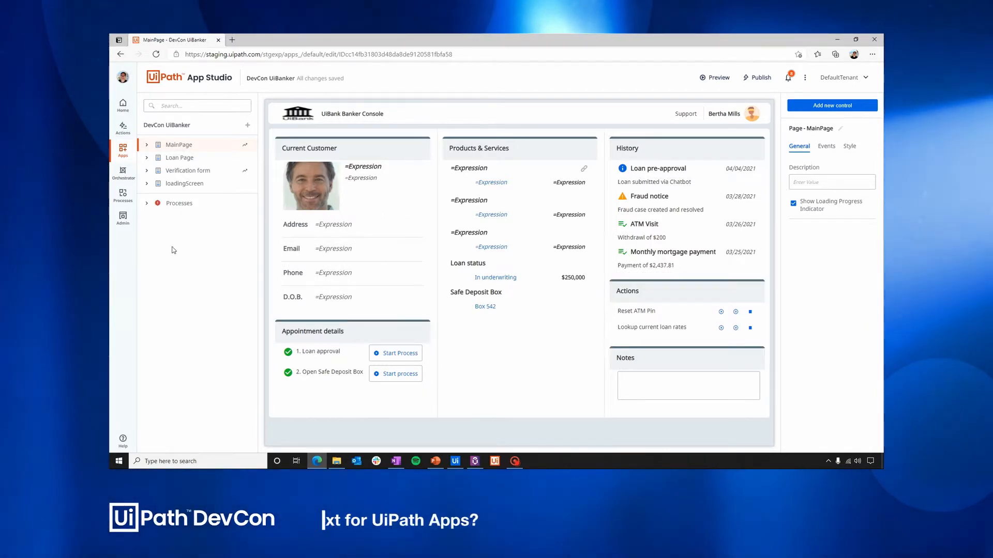
Step: Replace the missing UiBank_AccountLookup process with the matching one from the DefaultTenant Orchestrator
{"action": "left_click", "coordinate": [147, 204]}
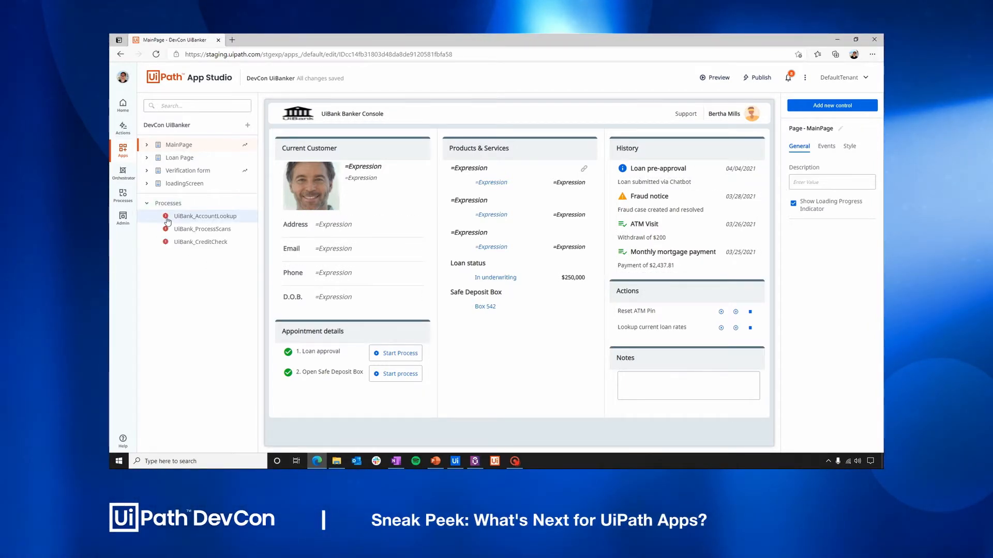
{"action": "mouse_move", "coordinate": [167, 221]}
{"action": "left_click", "coordinate": [166, 217]}
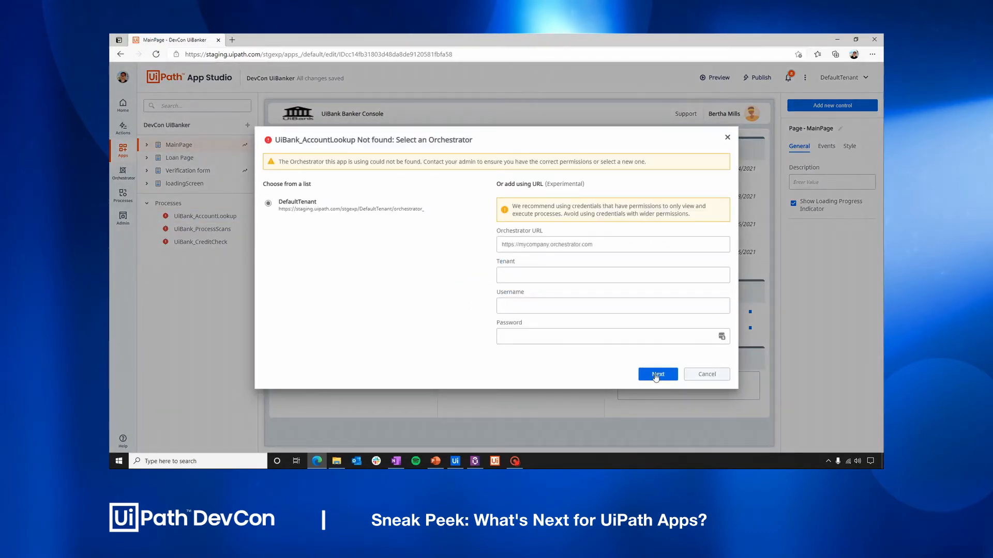
{"action": "left_click", "coordinate": [655, 375]}
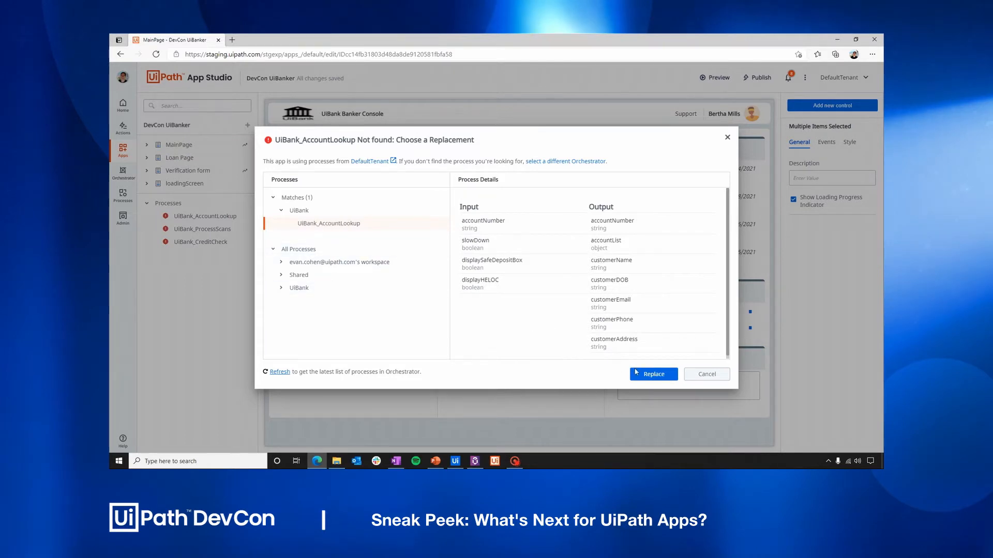
{"action": "left_click", "coordinate": [643, 375]}
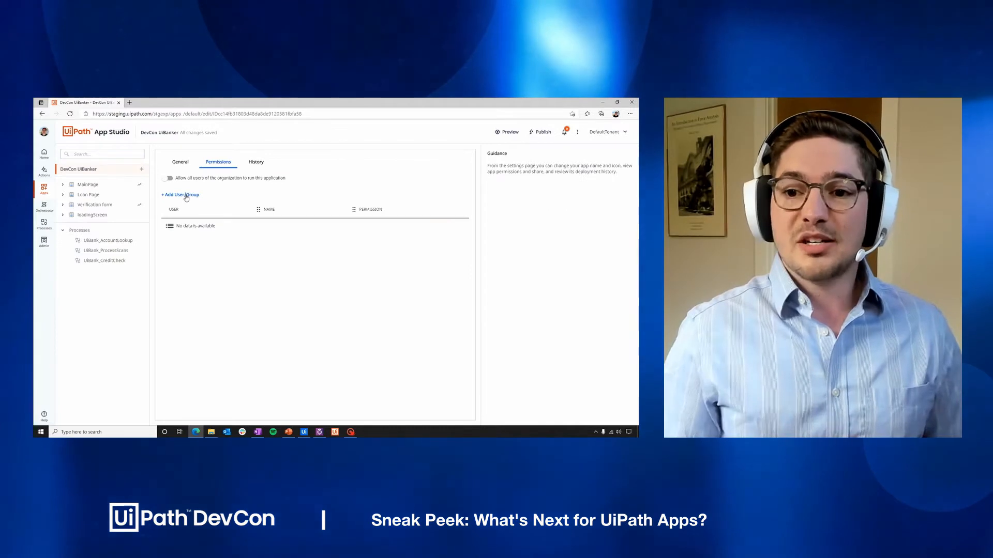
Step: Give the Bank Tellers group access to the app with the role User (can run)
{"action": "left_click", "coordinate": [186, 195]}
{"action": "type", "text": "Ba"}
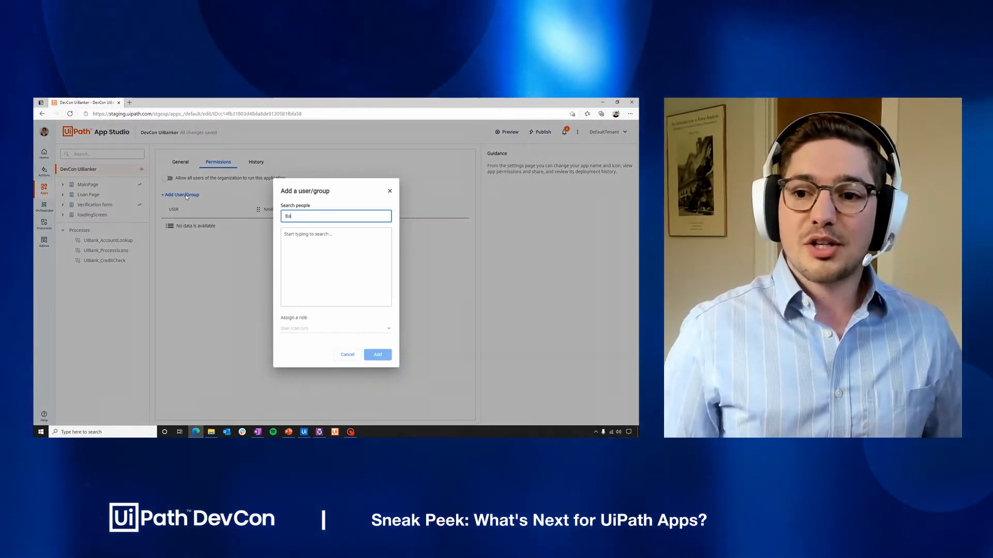
{"action": "type", "text": "nk"}
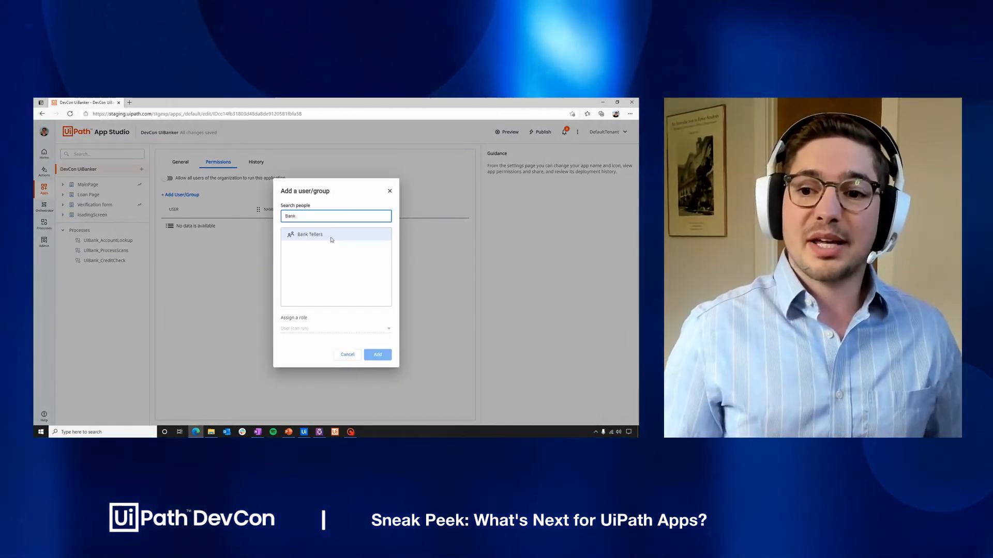
{"action": "left_click", "coordinate": [332, 235]}
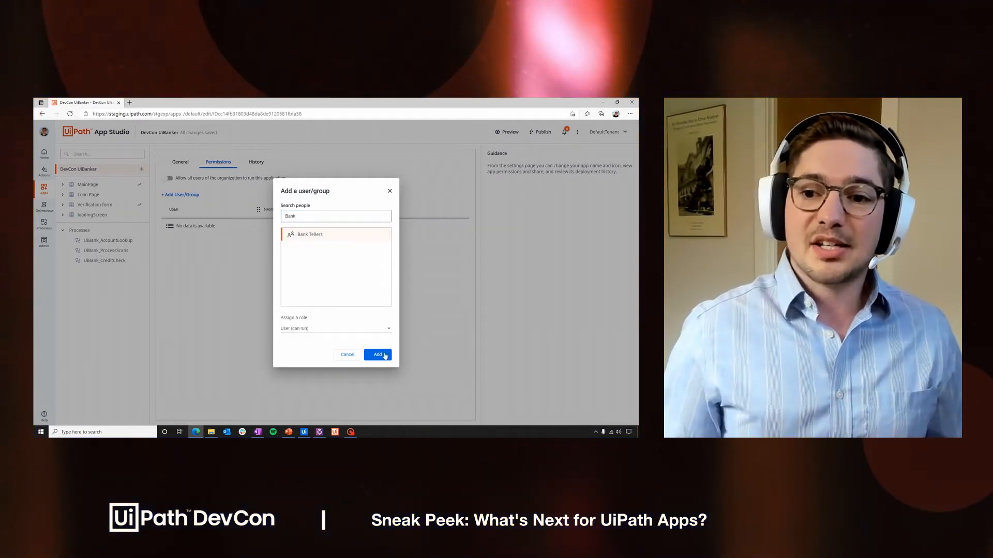
{"action": "left_click", "coordinate": [377, 355]}
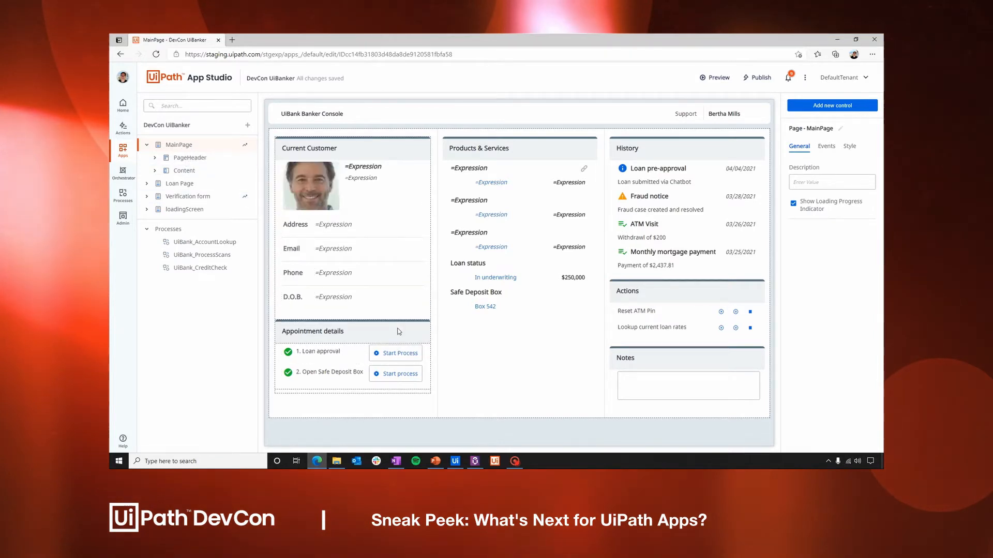
Step: Open the click event rule of the Loan approval Start Process button on MainPage
{"action": "left_click", "coordinate": [409, 356]}
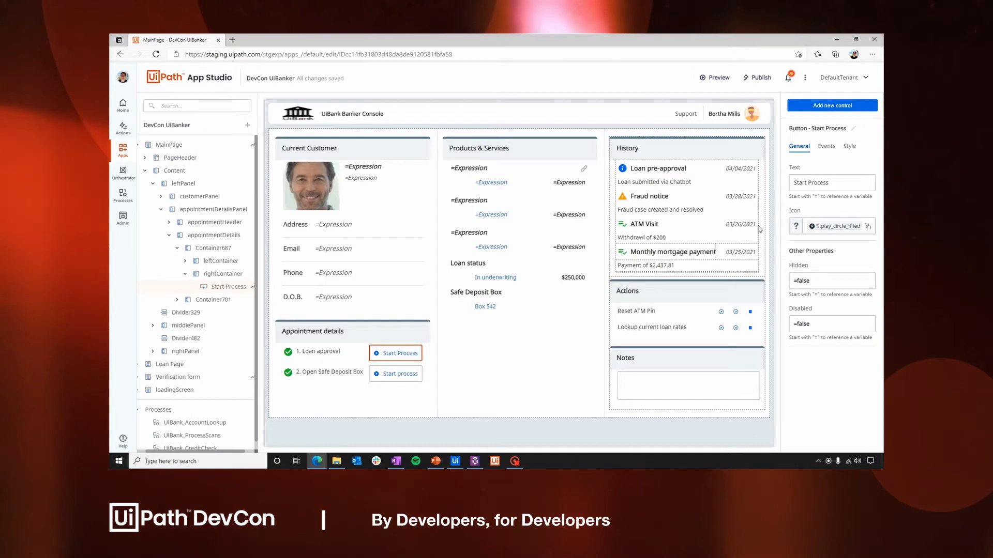
{"action": "left_click", "coordinate": [826, 148]}
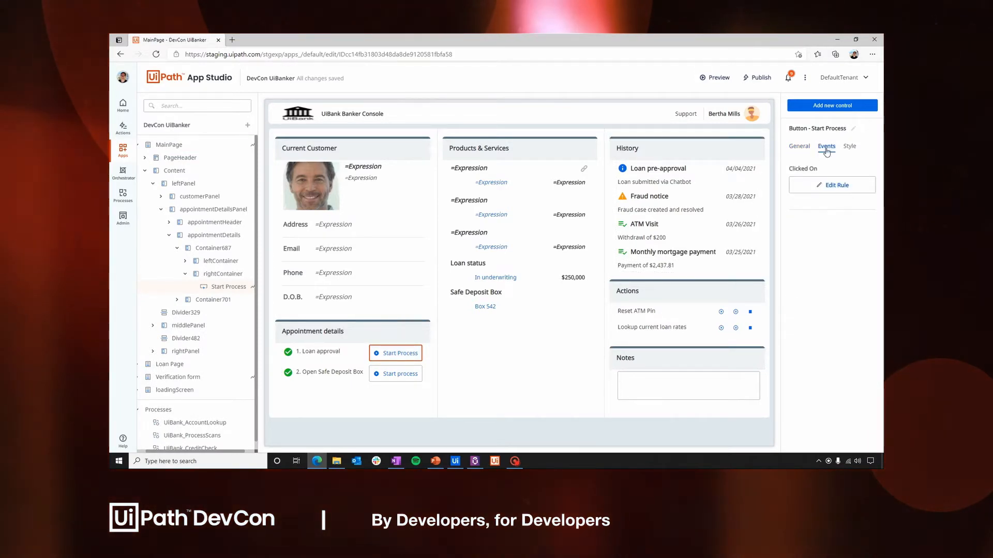
{"action": "left_click", "coordinate": [834, 185]}
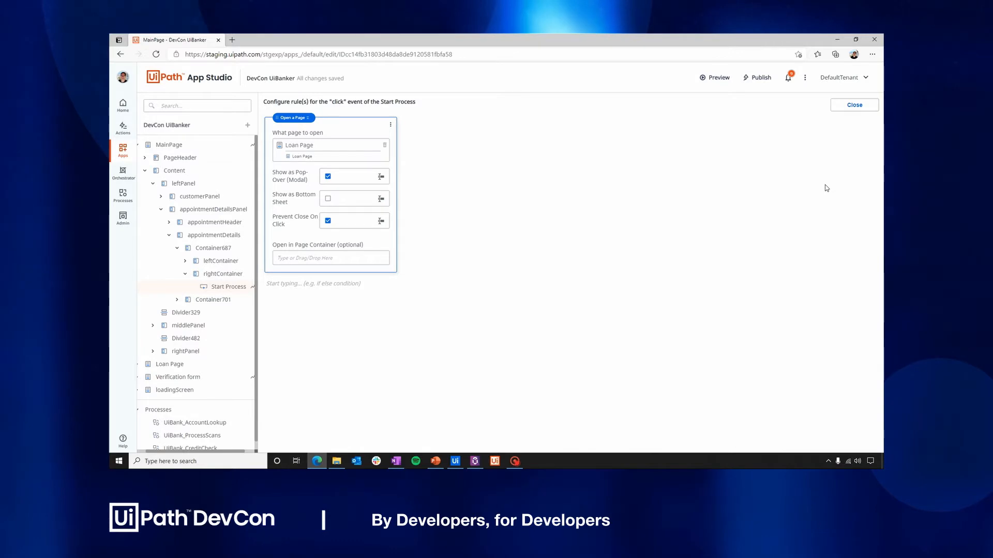
Step: Collapse MainPage, open Loan Page, and move Loan Page above MainPage in the page order
{"action": "left_click", "coordinate": [138, 146]}
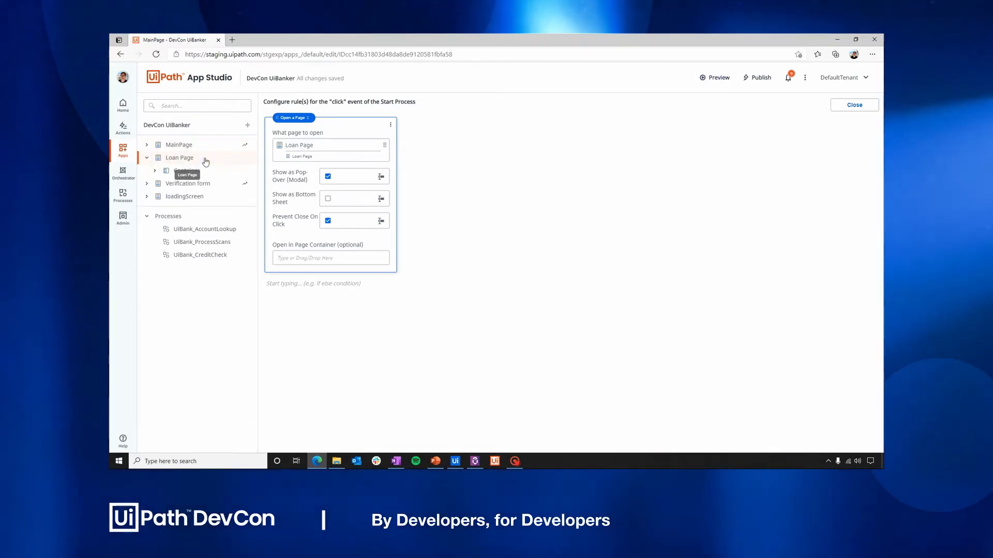
{"action": "left_click", "coordinate": [205, 162]}
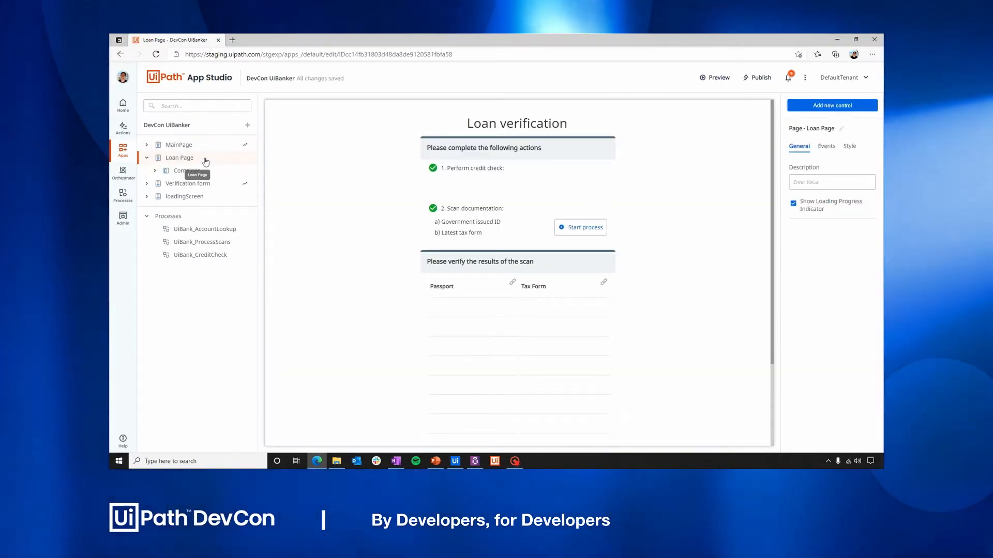
{"action": "left_click_drag", "start_coordinate": [205, 162], "coordinate": [206, 144]}
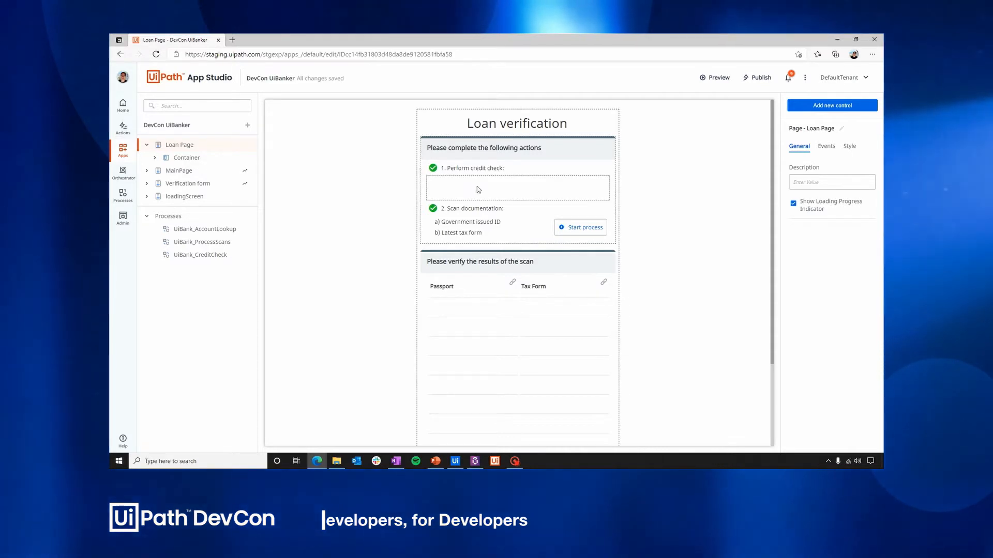
Step: Set the layout of the empty container under "1. Perform credit check" to Horizontal
{"action": "left_click", "coordinate": [565, 191]}
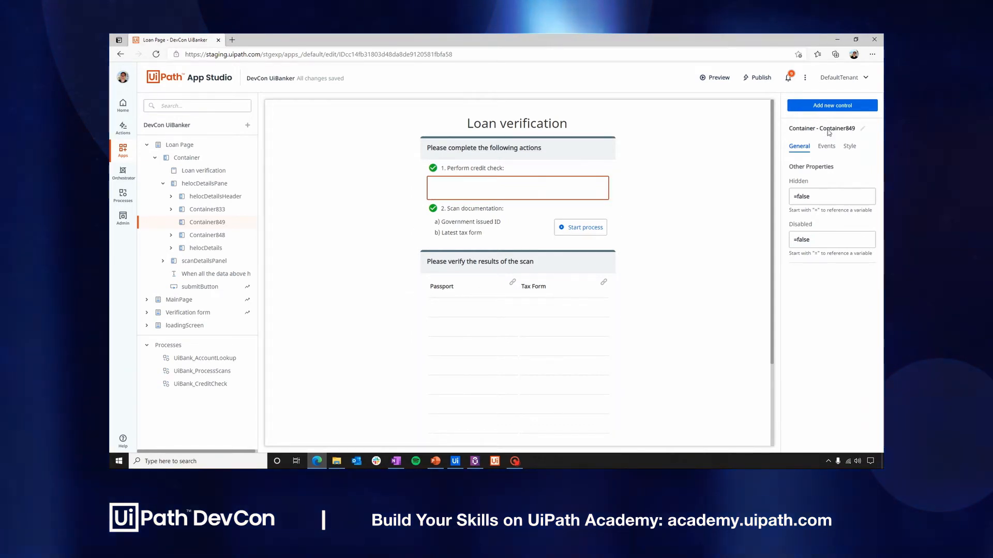
{"action": "left_click", "coordinate": [850, 149]}
{"action": "left_click", "coordinate": [792, 232]}
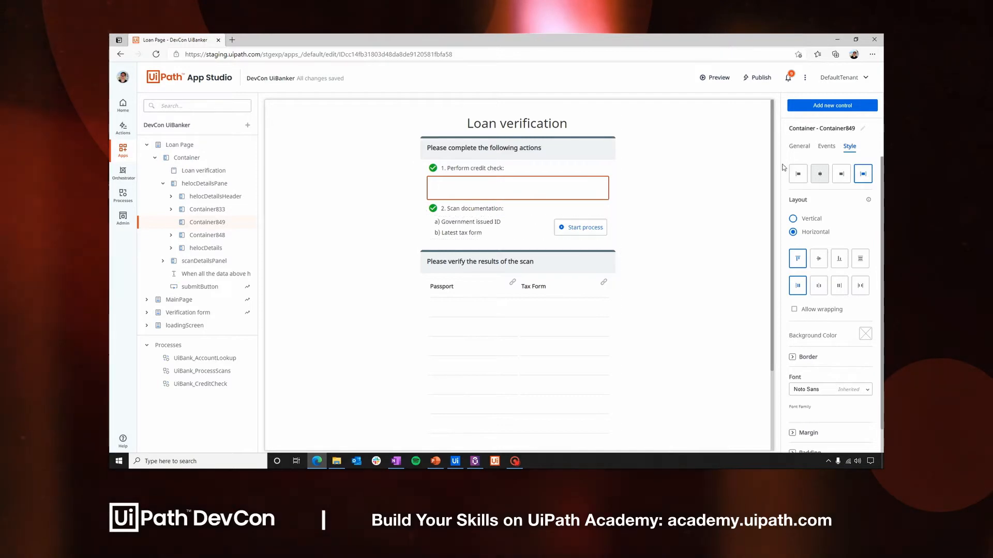
Step: Add two containers side by side inside the empty credit check container, keeping the control list open while adding them
{"action": "left_click", "coordinate": [834, 106]}
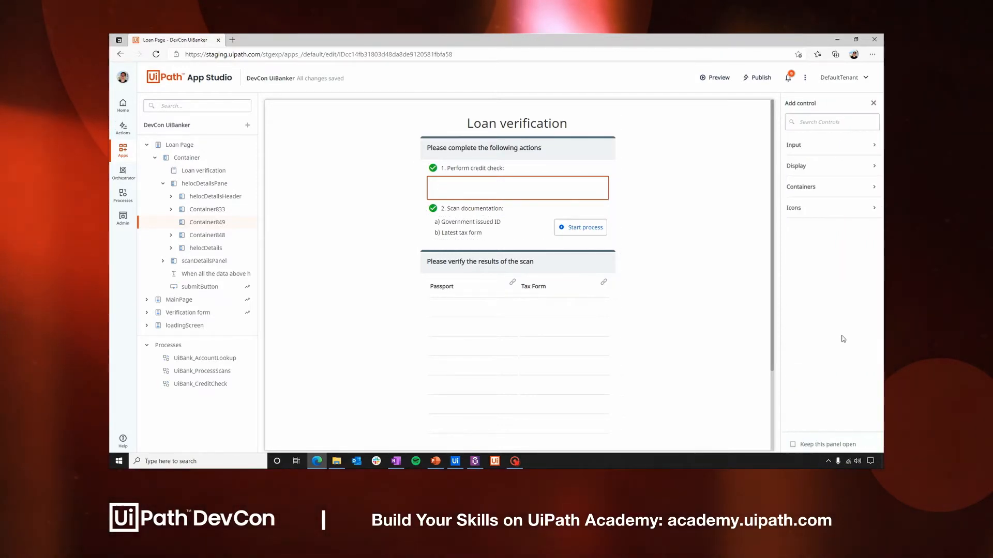
{"action": "left_click", "coordinate": [831, 189]}
{"action": "left_click", "coordinate": [792, 444]}
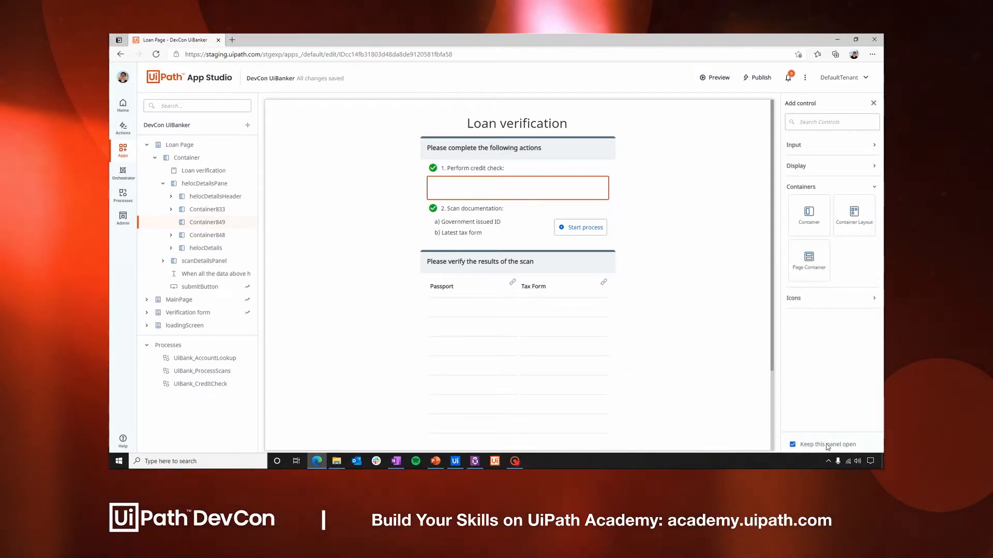
{"action": "left_click_drag", "start_coordinate": [793, 222], "coordinate": [517, 192]}
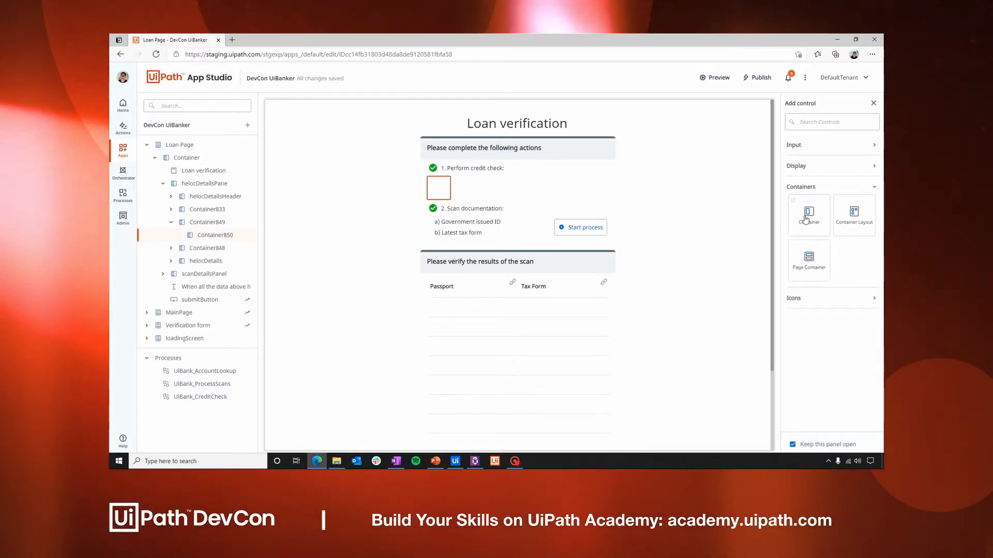
{"action": "left_click_drag", "start_coordinate": [810, 216], "coordinate": [513, 192]}
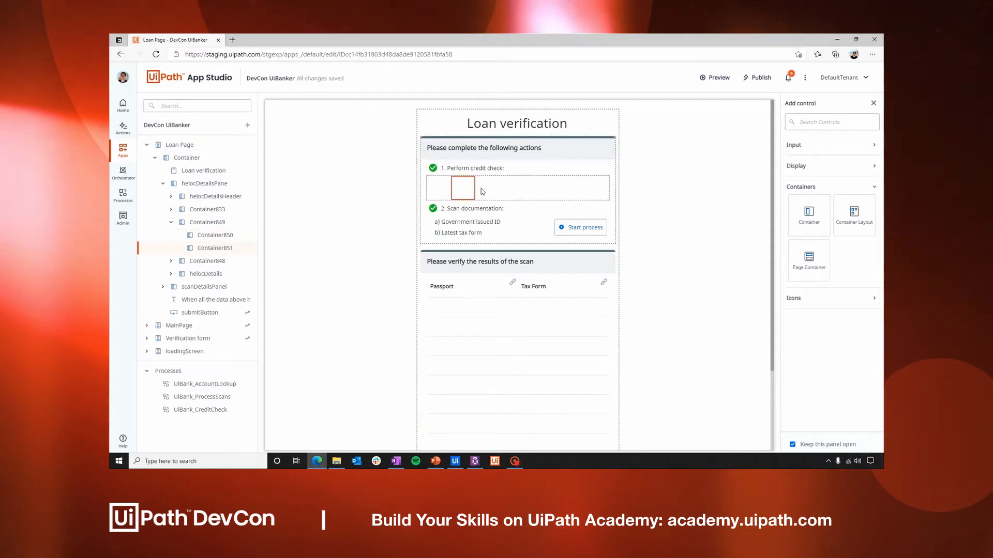
{"action": "left_click", "coordinate": [873, 104]}
Step: Set the width of the second nested credit check container to 40% and the first one to 60%
{"action": "scroll", "coordinate": [827, 362], "scroll_direction": "down", "scroll_amount": 5}
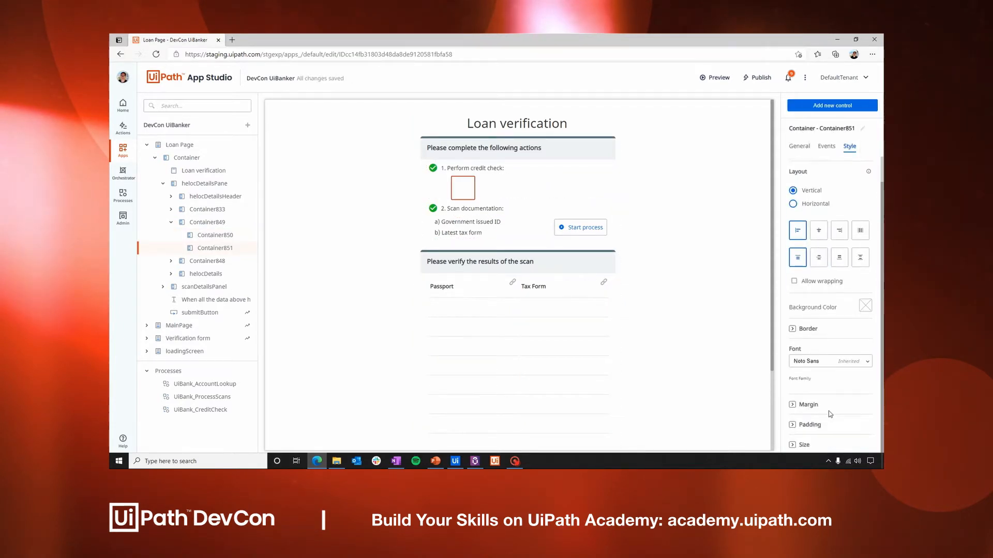
{"action": "left_click", "coordinate": [800, 415]}
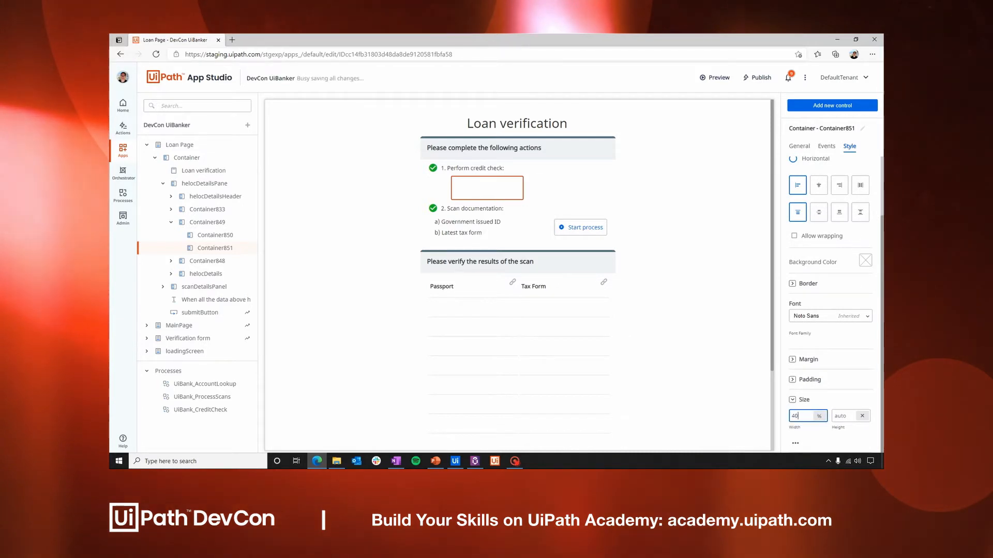
{"action": "left_click", "coordinate": [442, 191]}
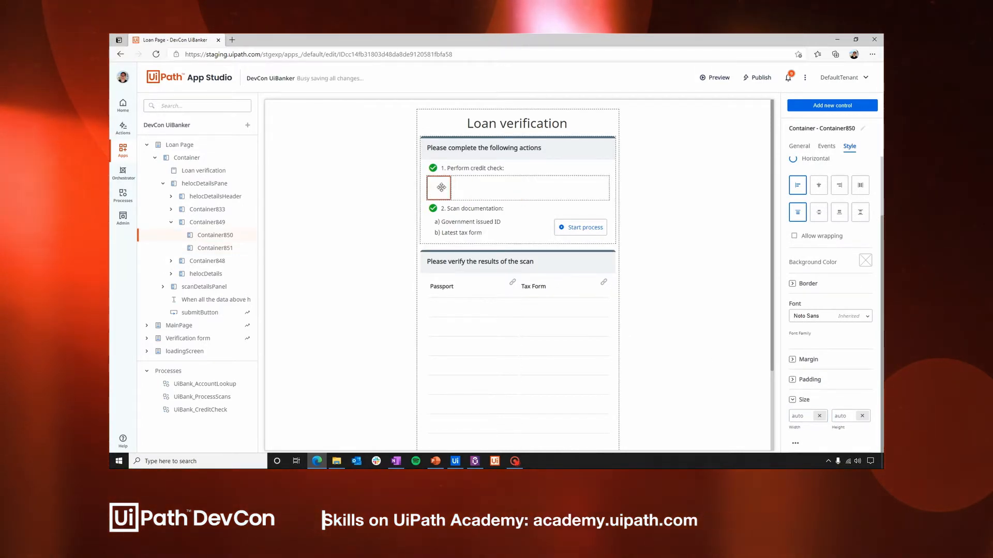
{"action": "left_click", "coordinate": [799, 416]}
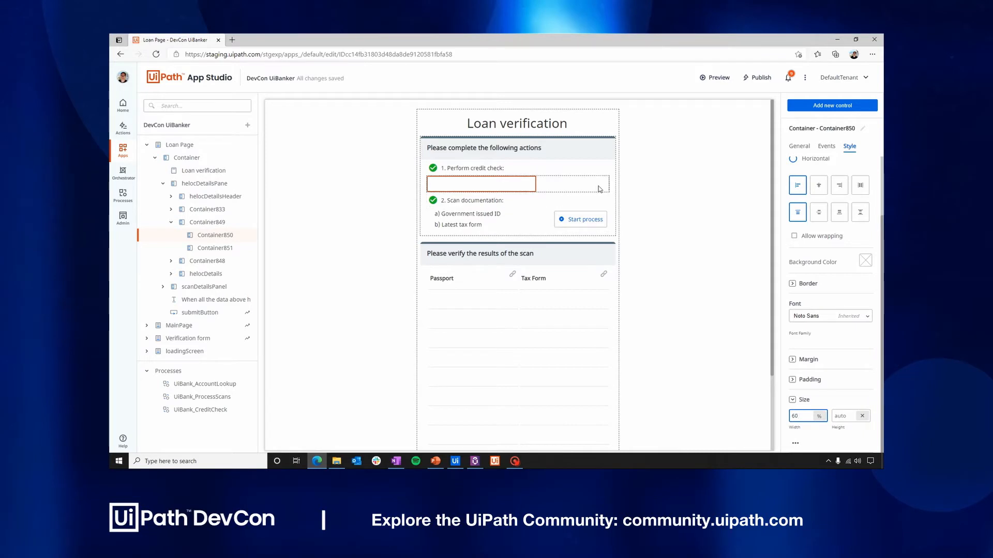
Step: Add a button inside the second nested container of the credit check section
{"action": "left_click", "coordinate": [811, 106]}
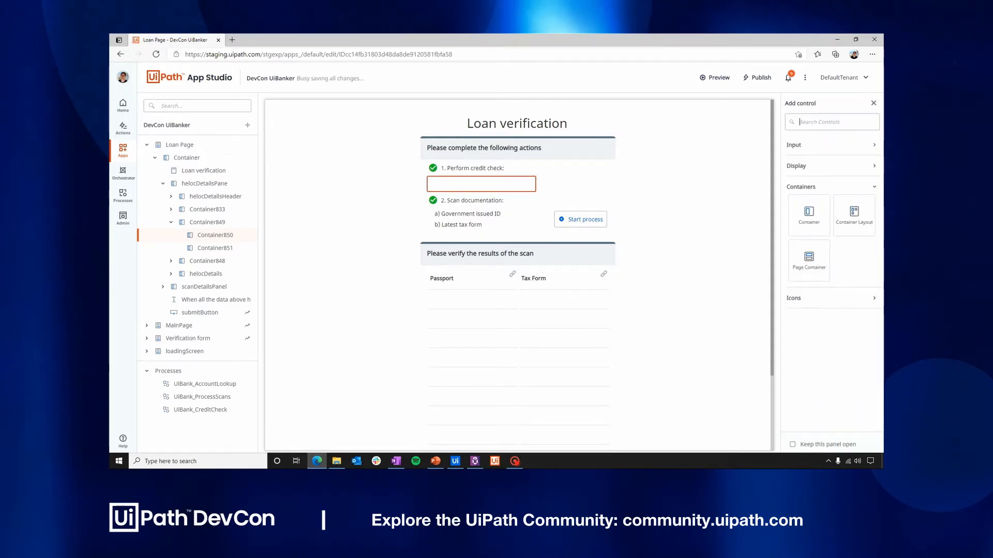
{"action": "left_click", "coordinate": [811, 147]}
{"action": "left_click_drag", "start_coordinate": [811, 174], "coordinate": [571, 186]}
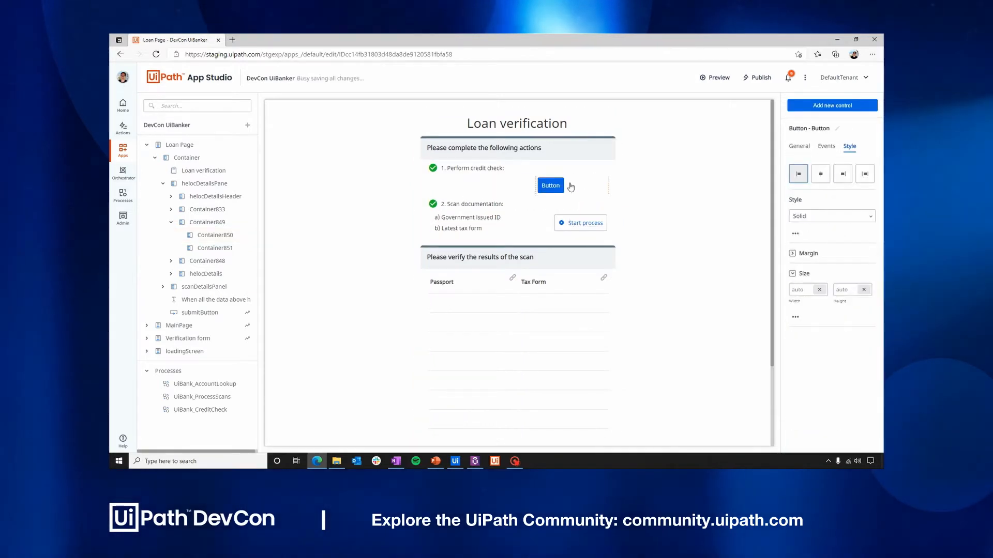
Step: Align the new credit check button to the right and set its style to Outlined
{"action": "left_click", "coordinate": [819, 175]}
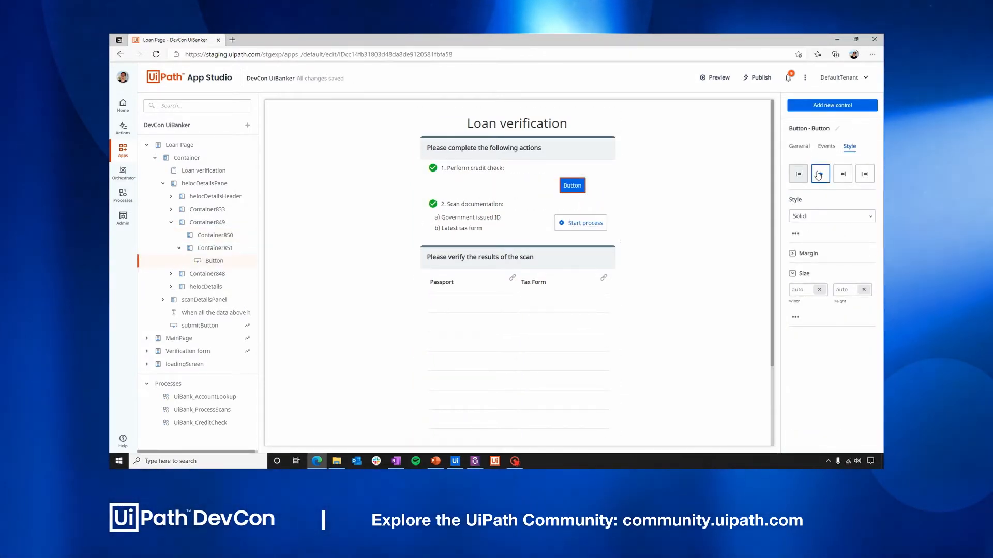
{"action": "left_click", "coordinate": [846, 176]}
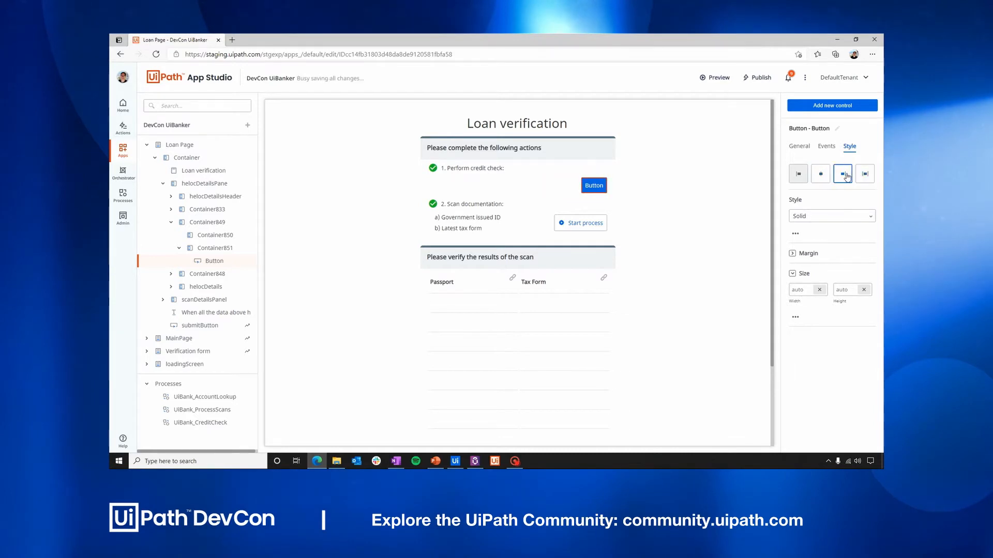
{"action": "left_click", "coordinate": [831, 225]}
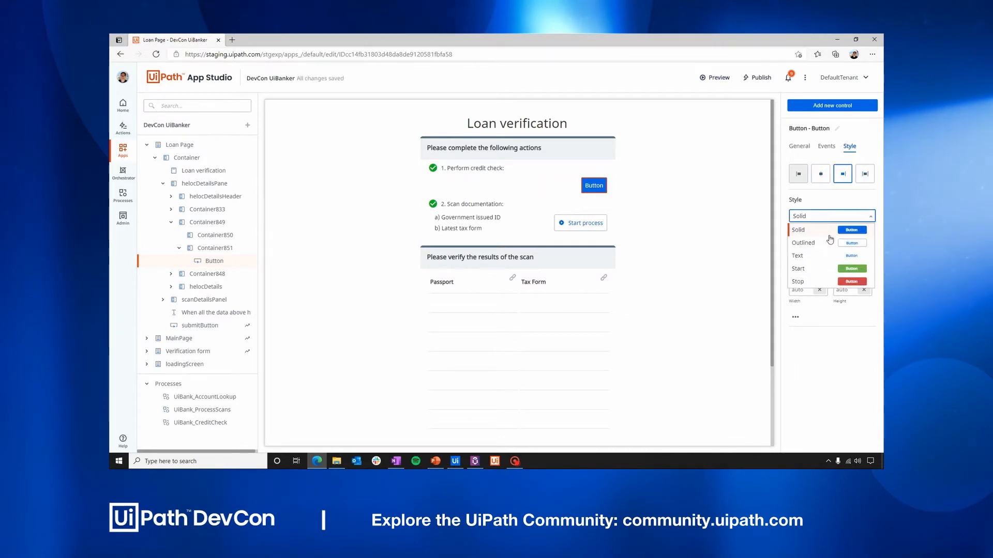
{"action": "left_click", "coordinate": [830, 242]}
{"action": "left_click", "coordinate": [795, 236]}
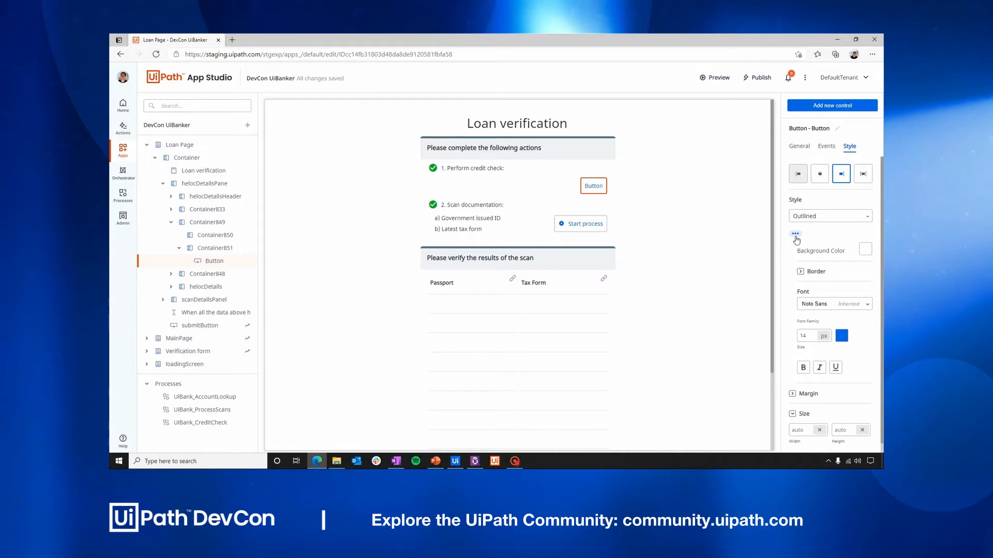
Step: Set the text of the credit check button to "Start process"
{"action": "left_click", "coordinate": [800, 146]}
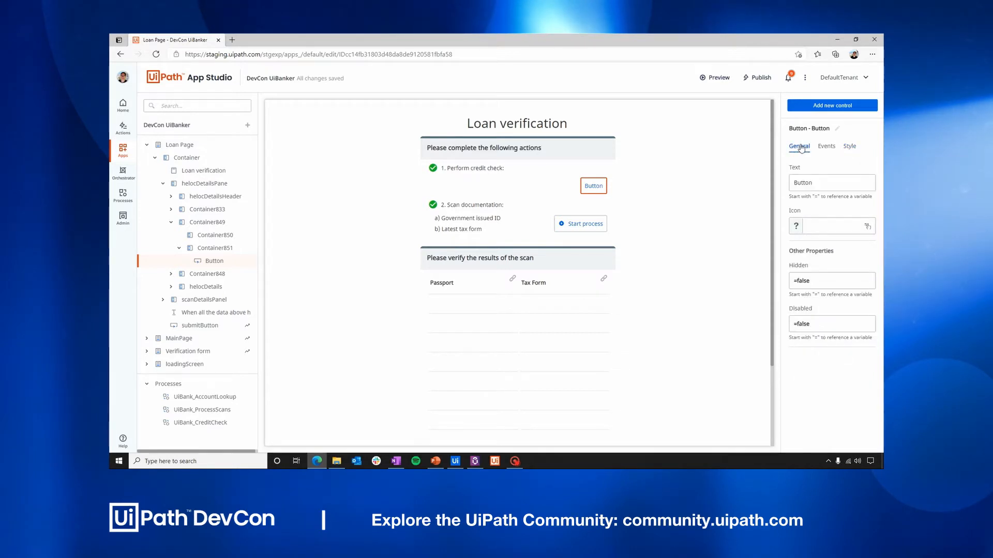
{"action": "double_click", "coordinate": [809, 179]}
{"action": "type", "text": "Star"}
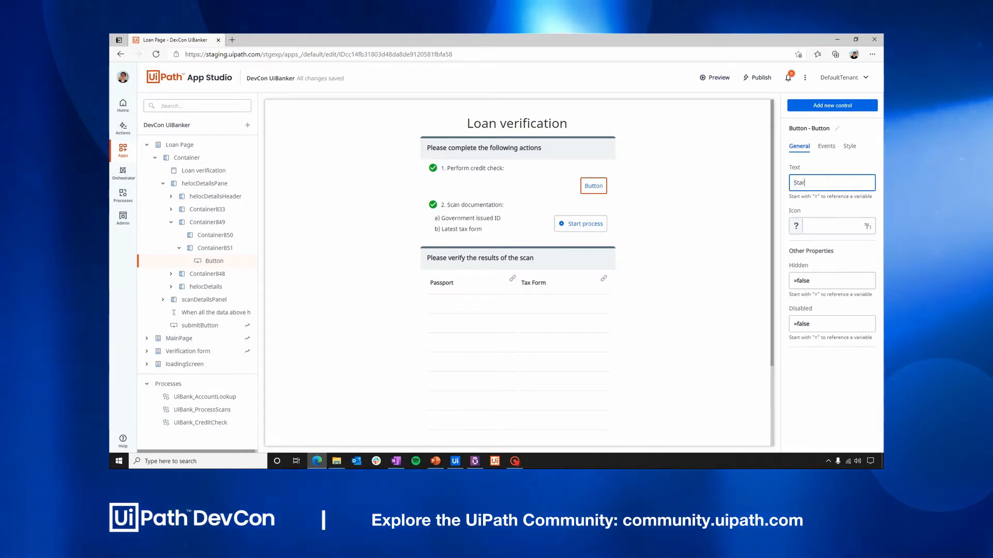
{"action": "type", "text": "t process"}
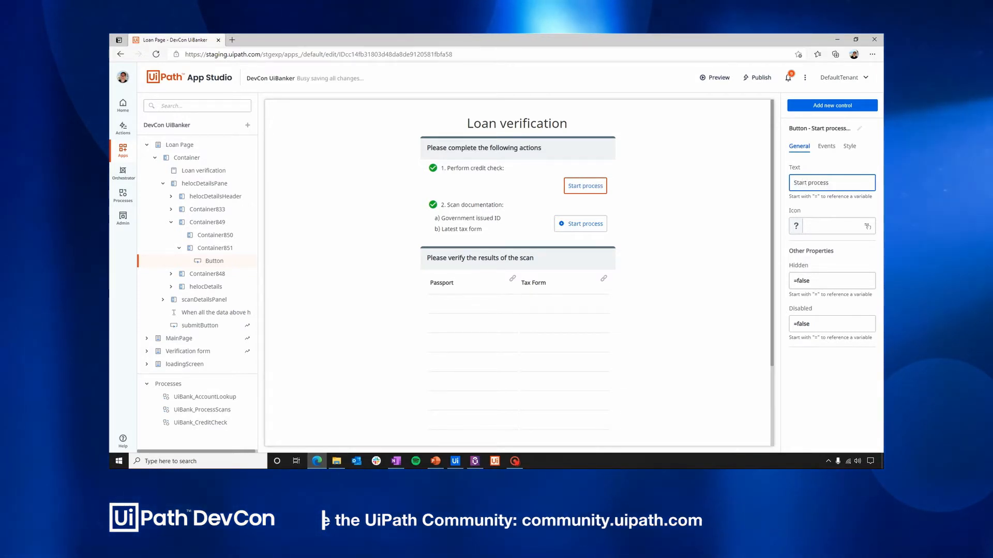
Step: Find the play icons and assign play_circle_filled as the icon of the credit check button
{"action": "left_click", "coordinate": [826, 229]}
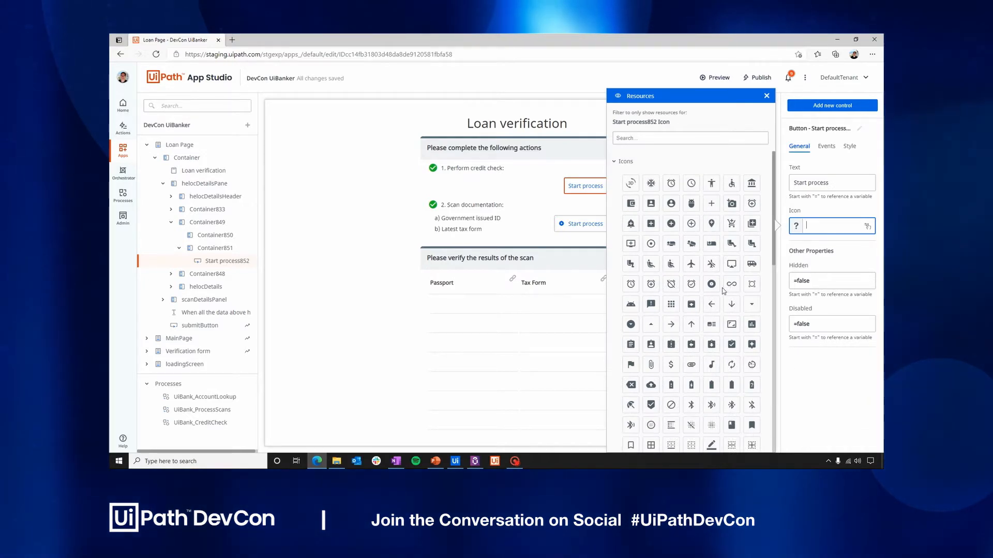
{"action": "scroll", "coordinate": [722, 291], "scroll_direction": "down", "scroll_amount": 10}
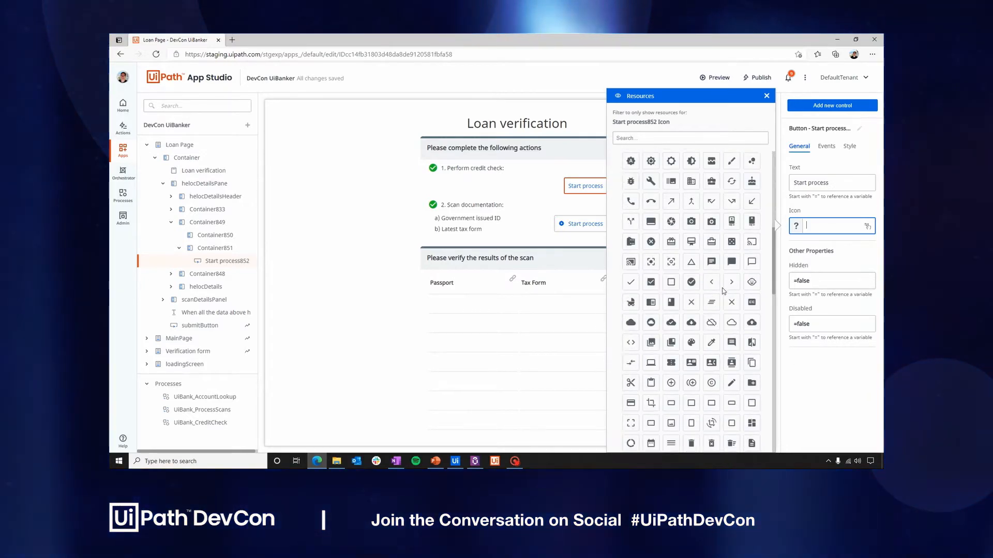
{"action": "scroll", "coordinate": [722, 291], "scroll_direction": "down", "scroll_amount": 4}
{"action": "left_click", "coordinate": [690, 138]}
{"action": "type", "text": "pla"}
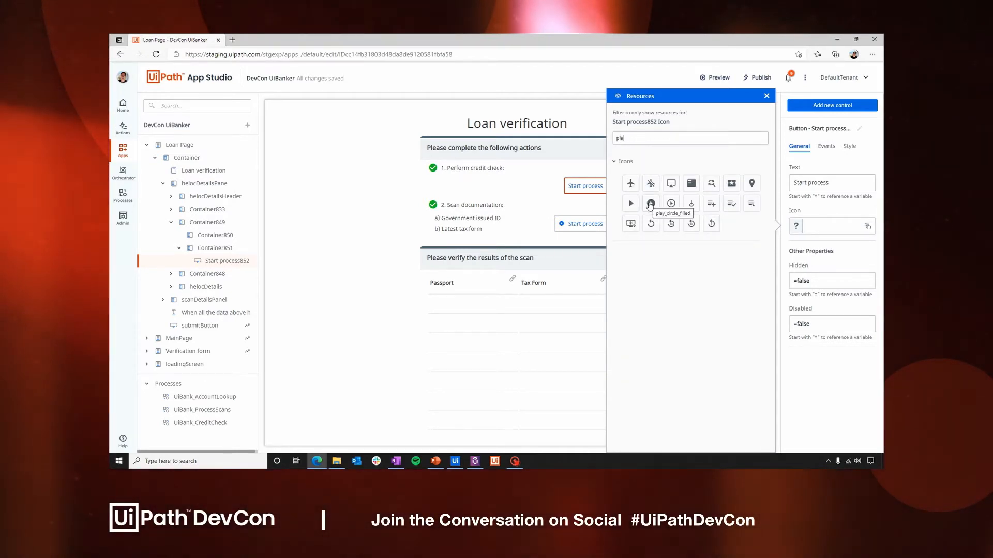
{"action": "left_click", "coordinate": [649, 204]}
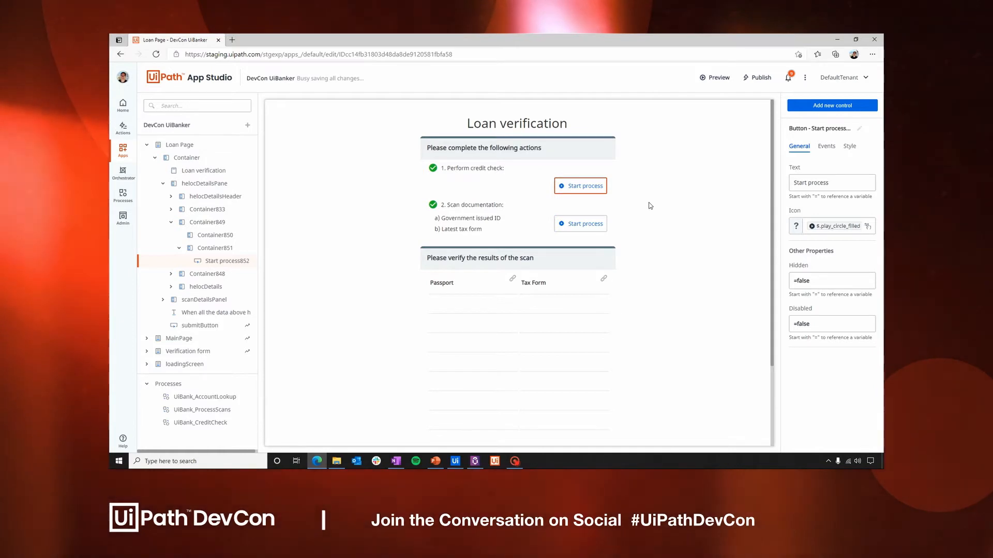
Step: Create a click rule on the credit check button that starts the UiBank_CreditCheck process
{"action": "left_click", "coordinate": [824, 150]}
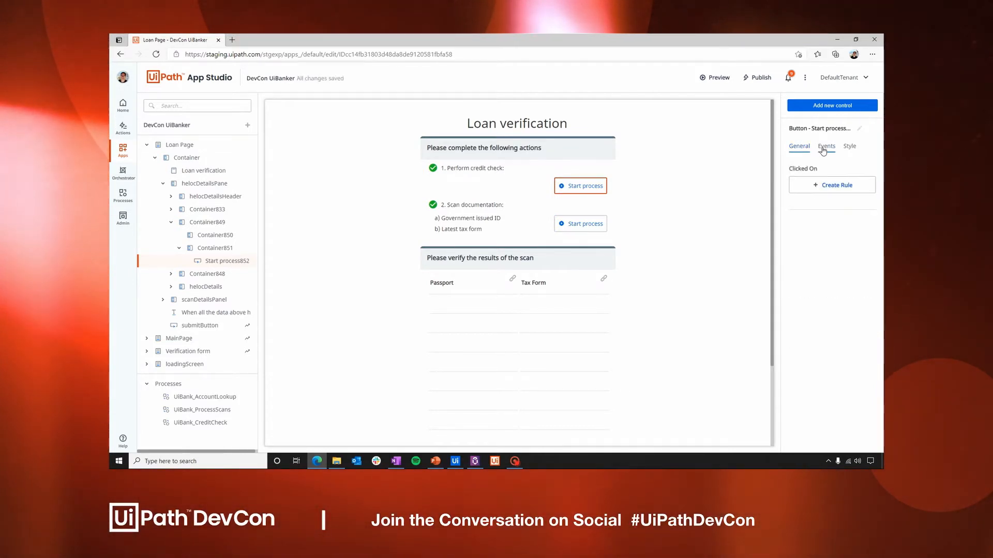
{"action": "left_click", "coordinate": [826, 188]}
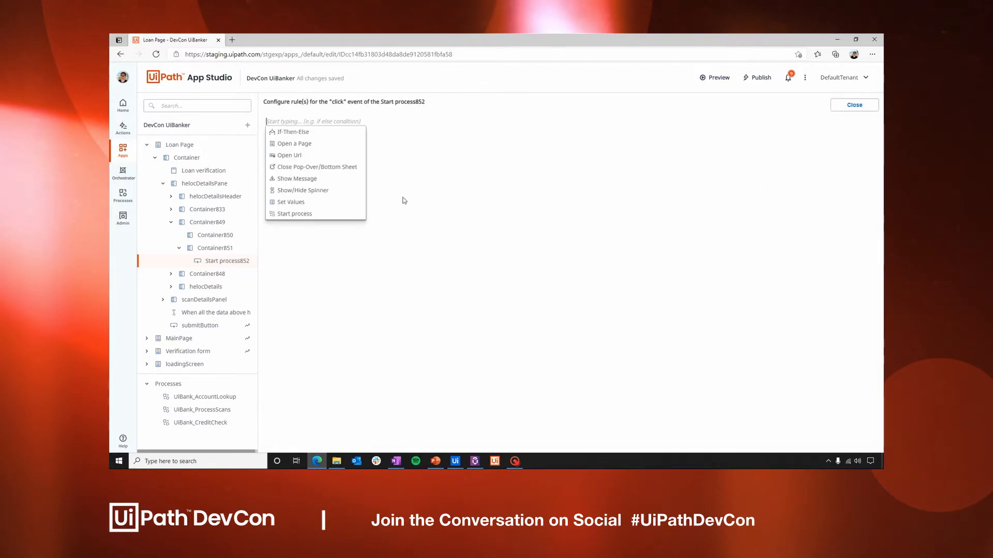
{"action": "left_click", "coordinate": [279, 214]}
{"action": "left_click", "coordinate": [320, 150]}
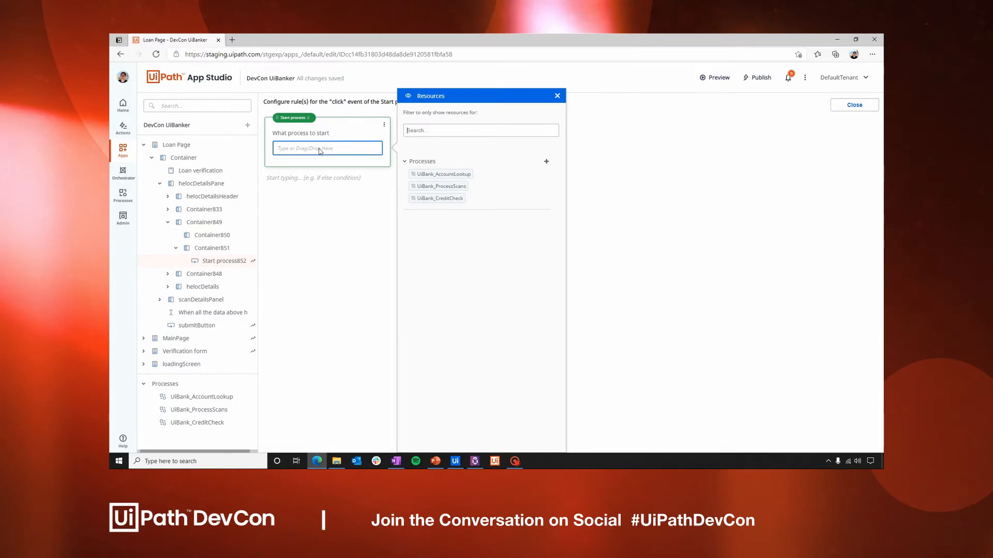
{"action": "left_click", "coordinate": [443, 199]}
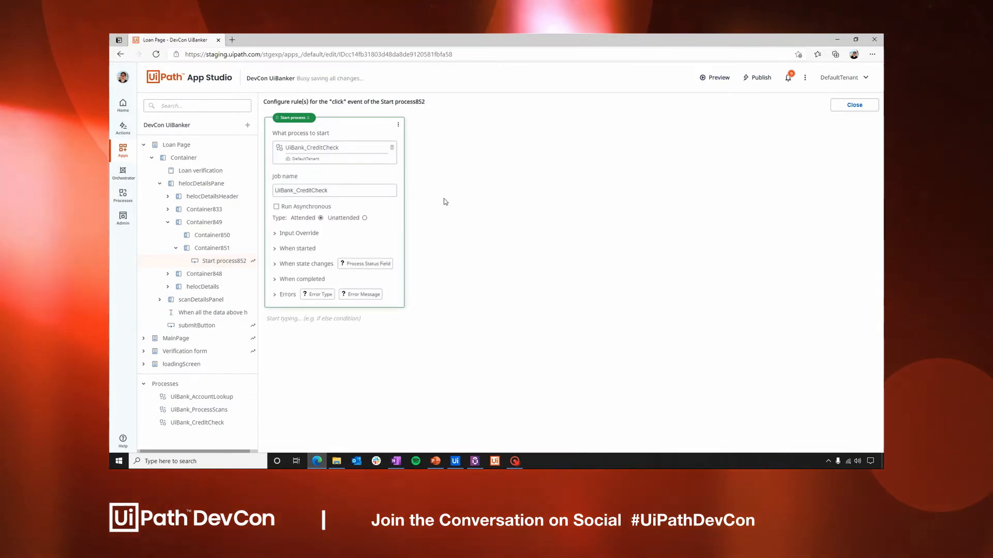
Step: Add a Show/Hide Spinner action with the spinner visible for when the UiBank_CreditCheck process has started
{"action": "left_click", "coordinate": [300, 250]}
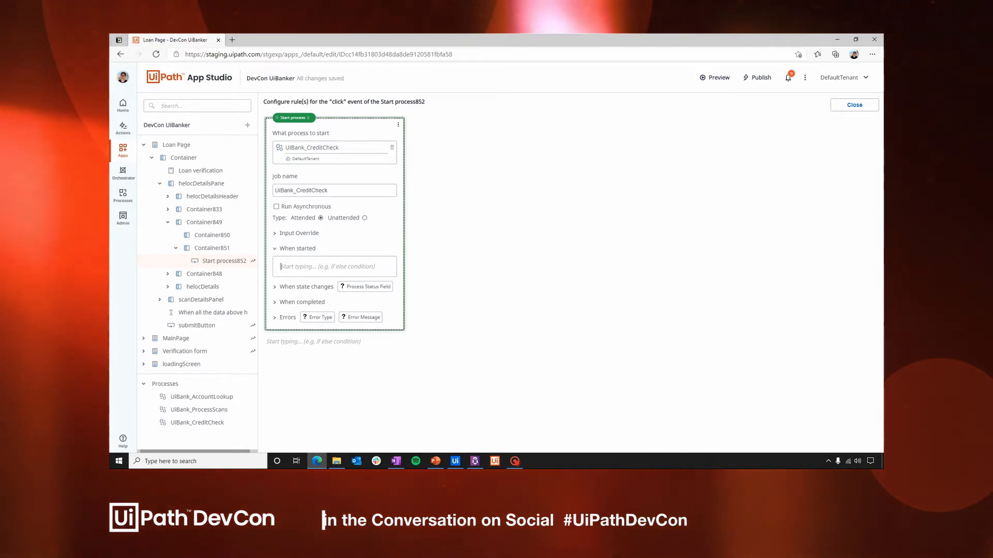
{"action": "left_click", "coordinate": [305, 266]}
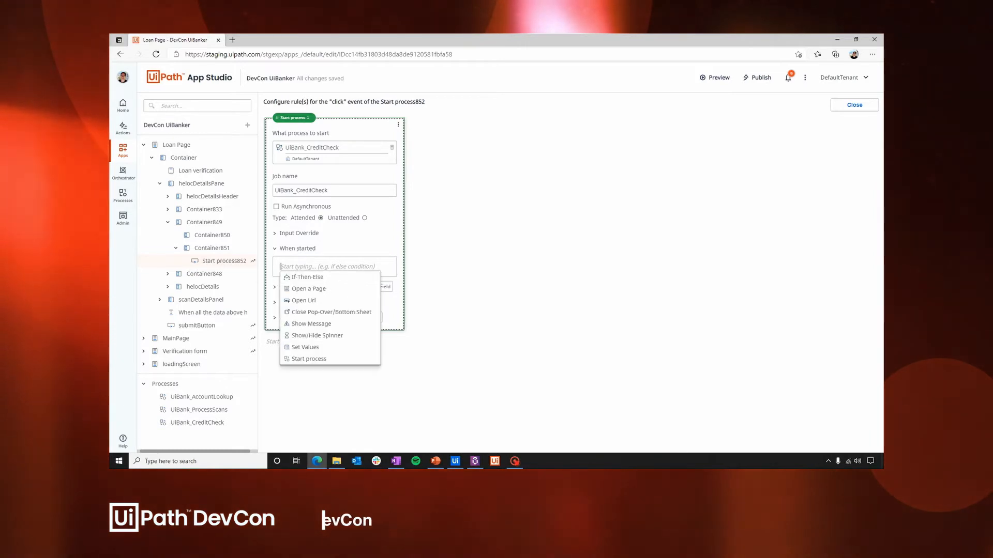
{"action": "left_click", "coordinate": [317, 336]}
Step: Add a Show/Hide Spinner action that hides the spinner when UiBank_CreditCheck is completed, and close the rule editor
{"action": "left_click", "coordinate": [303, 397]}
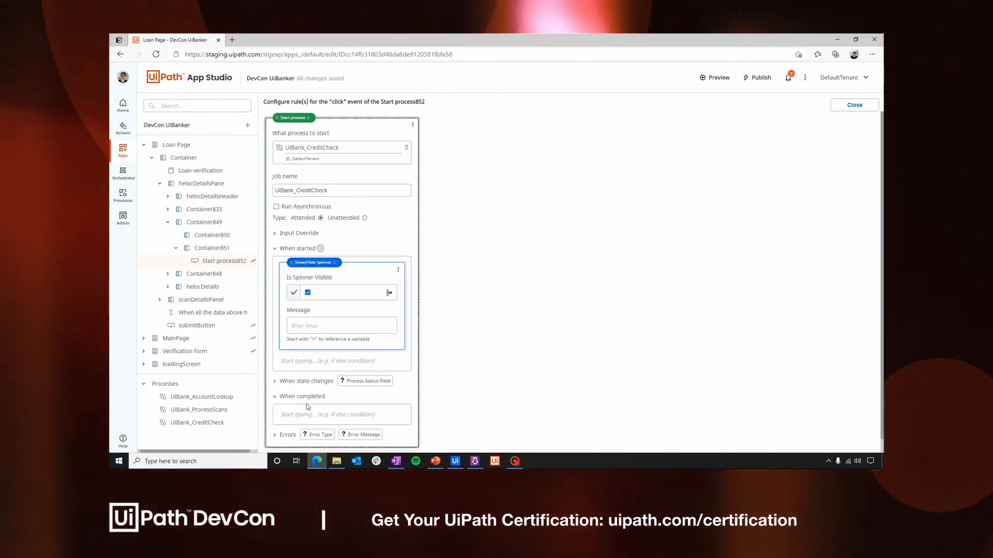
{"action": "left_click", "coordinate": [305, 414]}
{"action": "left_click", "coordinate": [323, 382]}
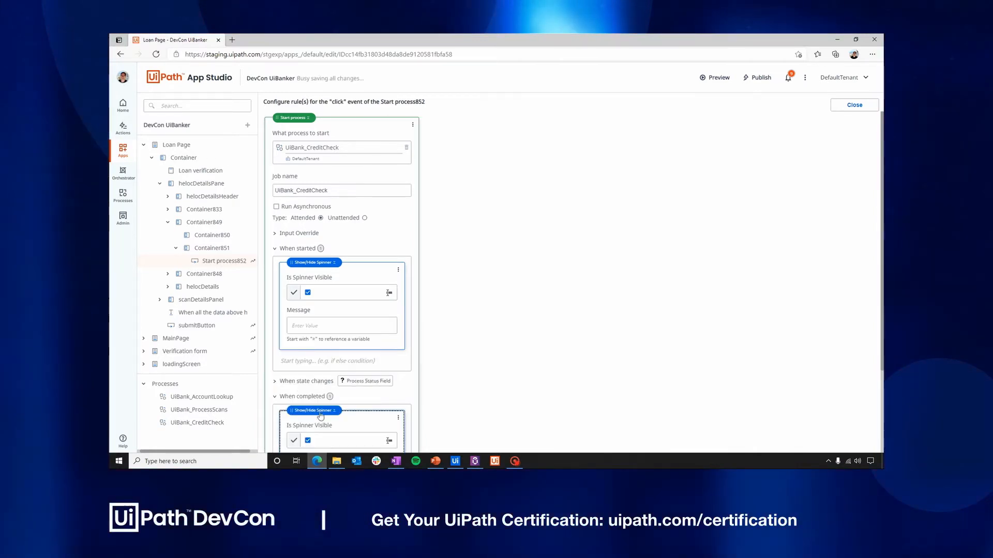
{"action": "left_click", "coordinate": [307, 440]}
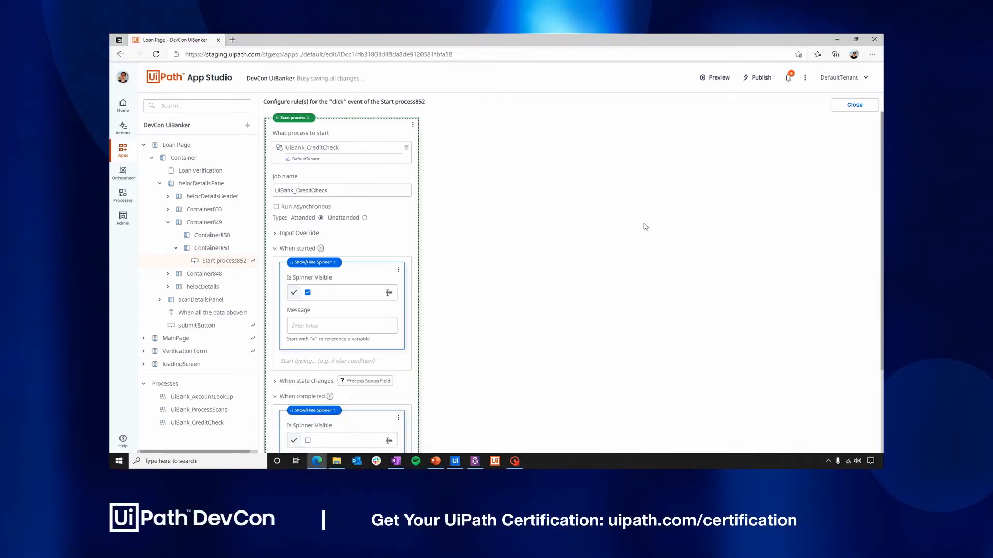
{"action": "left_click", "coordinate": [862, 106]}
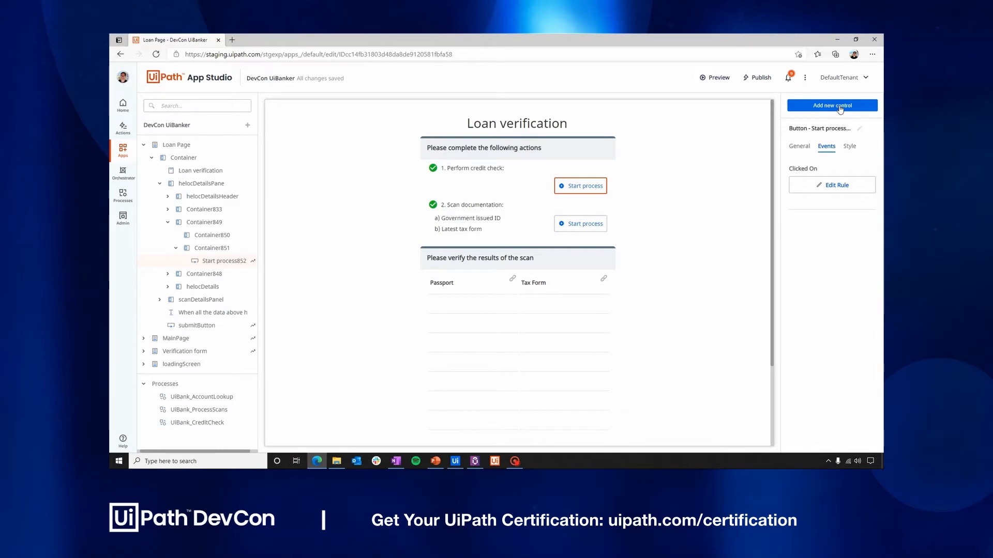
Step: Add a textbox below the credit check button and bind its value to the creditScore output of UiBank_CreditCheck
{"action": "left_click", "coordinate": [840, 107]}
{"action": "left_click_drag", "start_coordinate": [848, 309], "coordinate": [550, 201]}
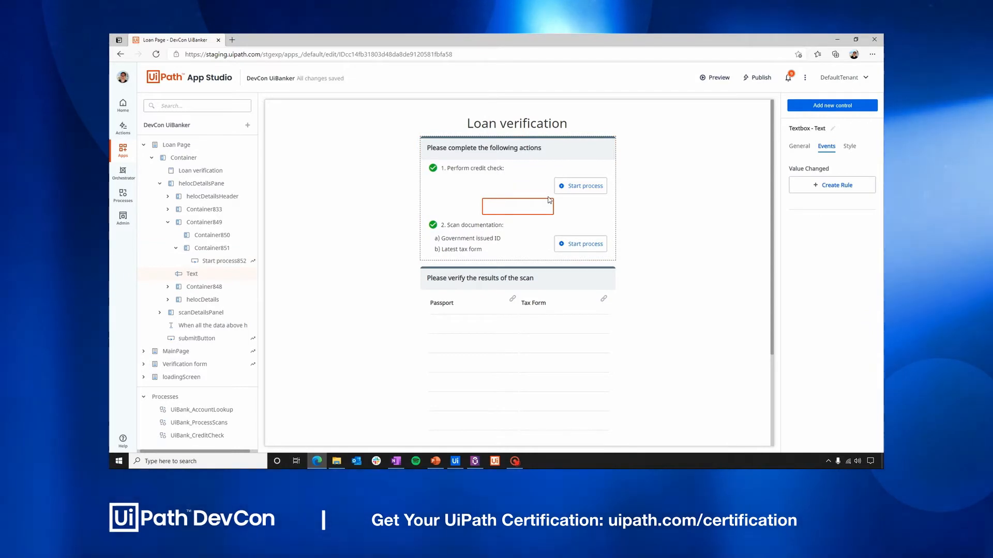
{"action": "left_click", "coordinate": [800, 146]}
{"action": "left_click", "coordinate": [807, 187]}
{"action": "left_click", "coordinate": [618, 199]}
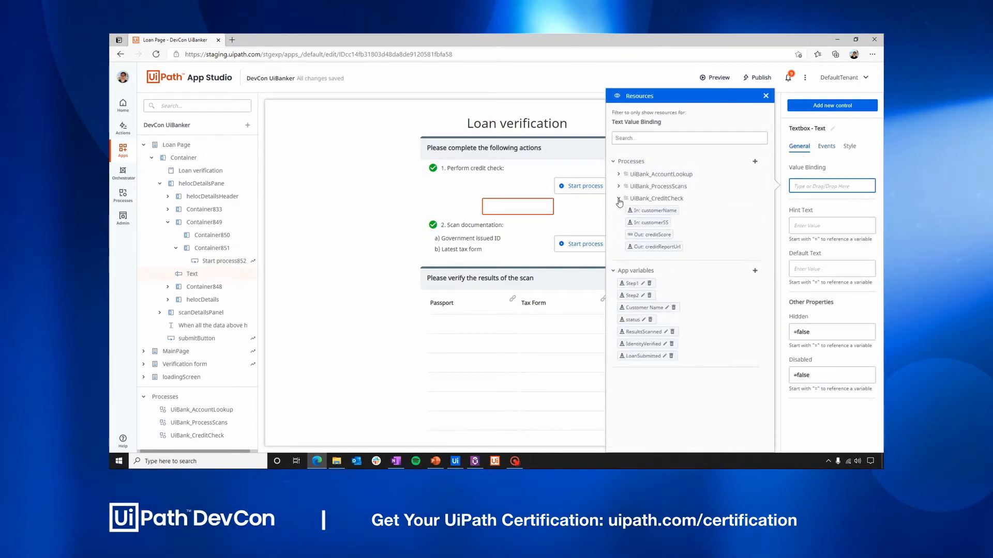
{"action": "left_click", "coordinate": [644, 236]}
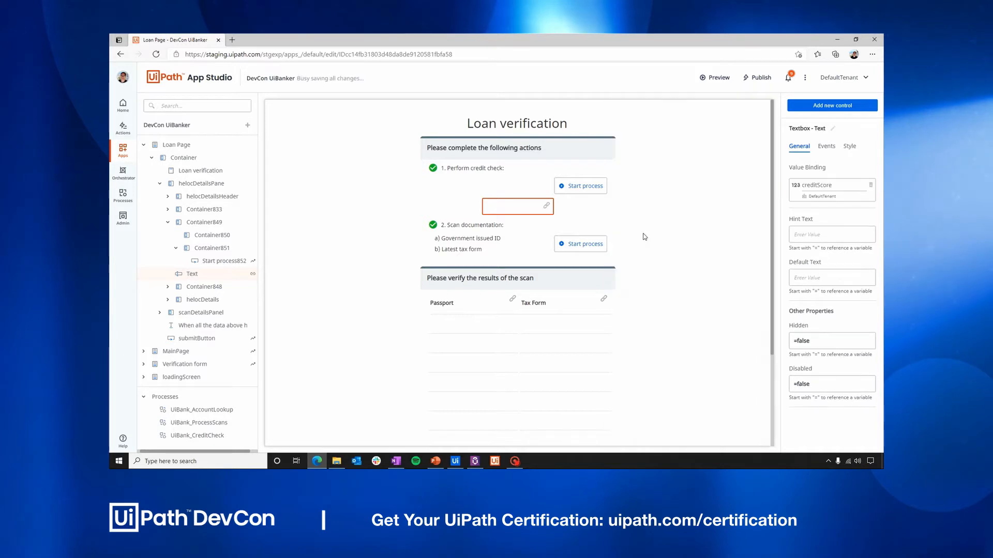
Step: Test the credit check process in the app preview, check its run in UiPath Assistant, and close the preview
{"action": "left_click", "coordinate": [711, 78]}
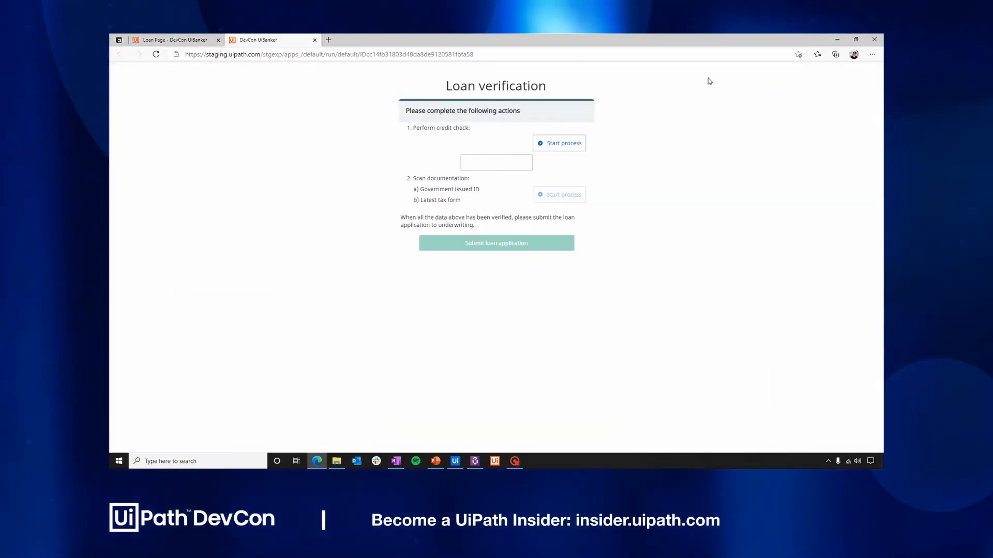
{"action": "left_click", "coordinate": [573, 146]}
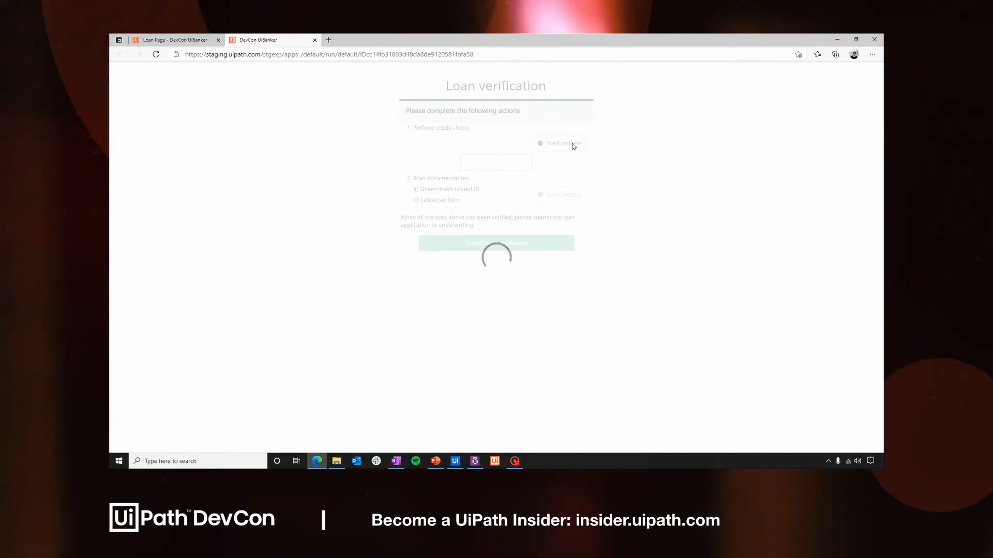
{"action": "left_click", "coordinate": [474, 460]}
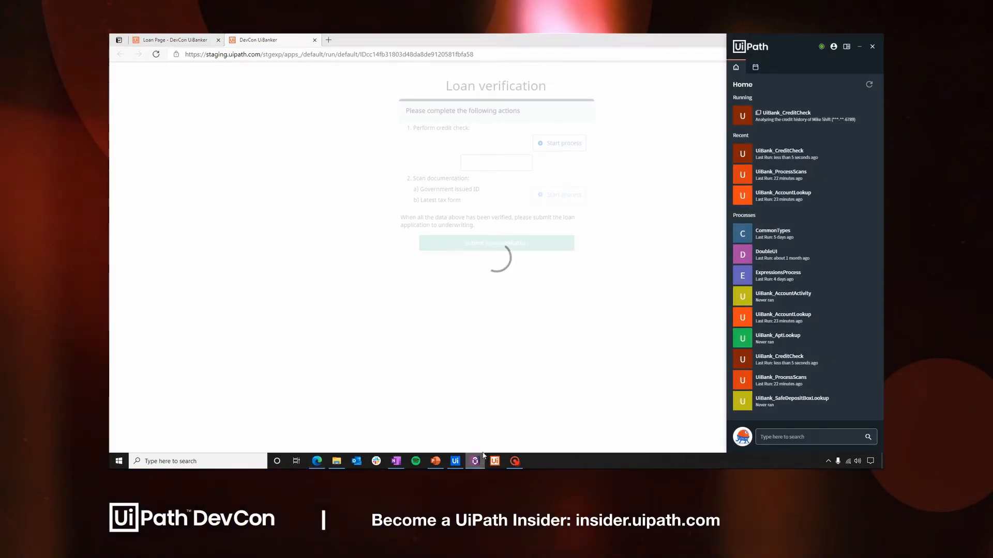
{"action": "left_click", "coordinate": [653, 253]}
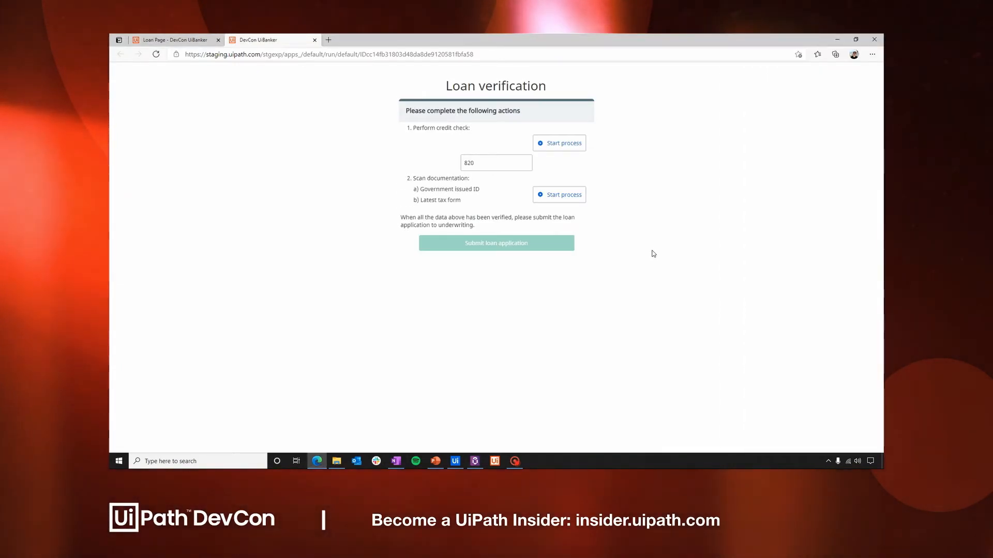
{"action": "middle_click", "coordinate": [276, 40]}
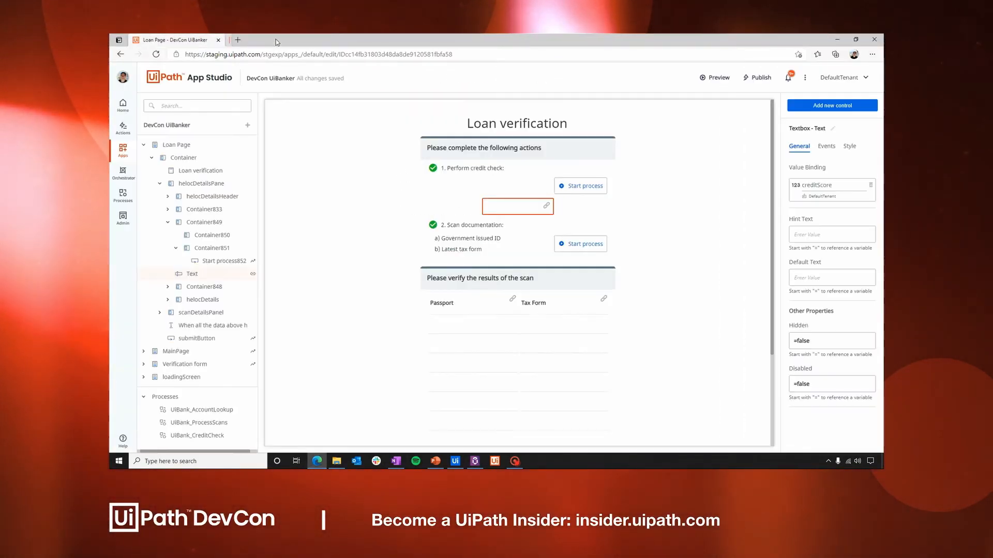
Step: Keeping the control list open, add a container below the credit score textbox and a label between the textbox and that container
{"action": "left_click", "coordinate": [835, 106]}
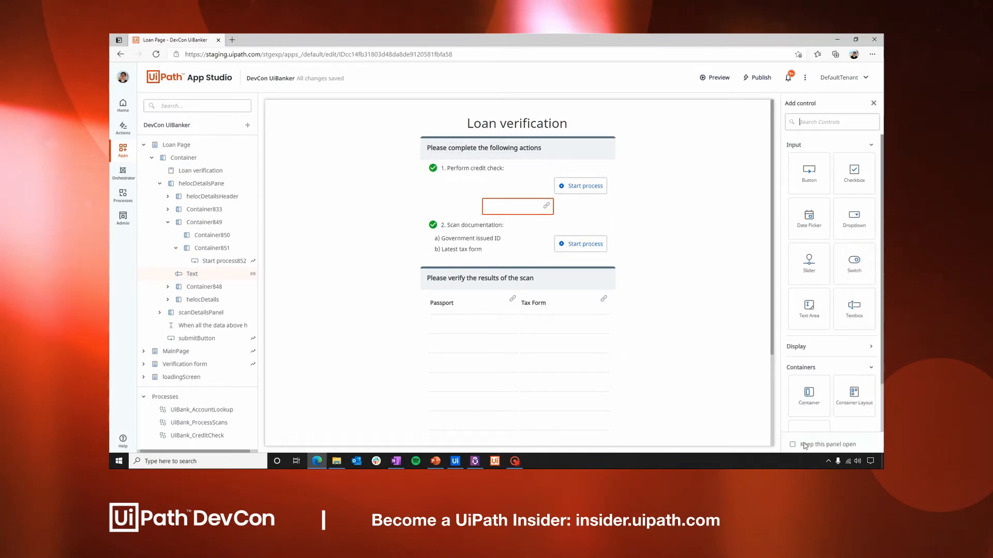
{"action": "left_click_drag", "start_coordinate": [810, 385], "coordinate": [562, 218]}
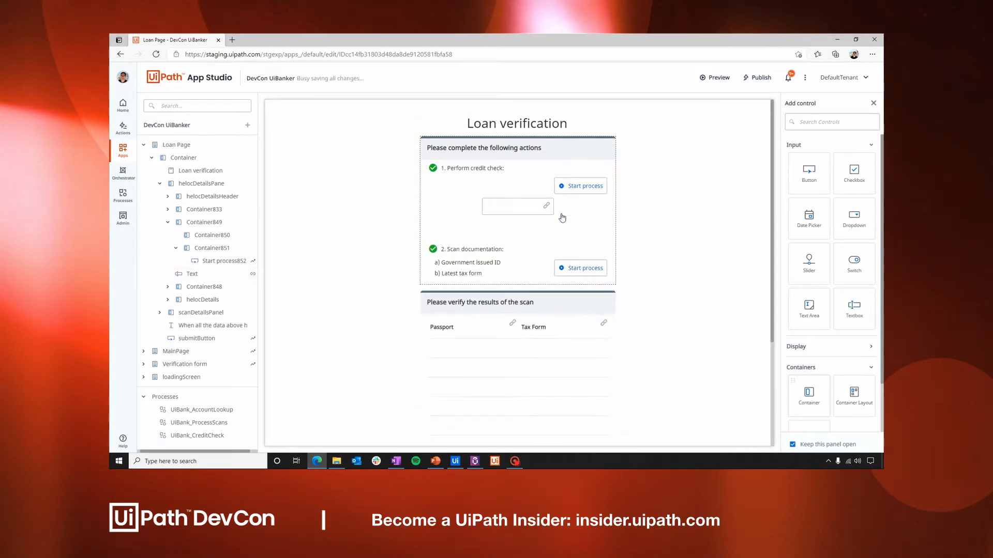
{"action": "left_click", "coordinate": [802, 346]}
{"action": "scroll", "coordinate": [802, 350], "scroll_direction": "down", "scroll_amount": 1}
{"action": "scroll", "coordinate": [802, 350], "scroll_direction": "down", "scroll_amount": 1}
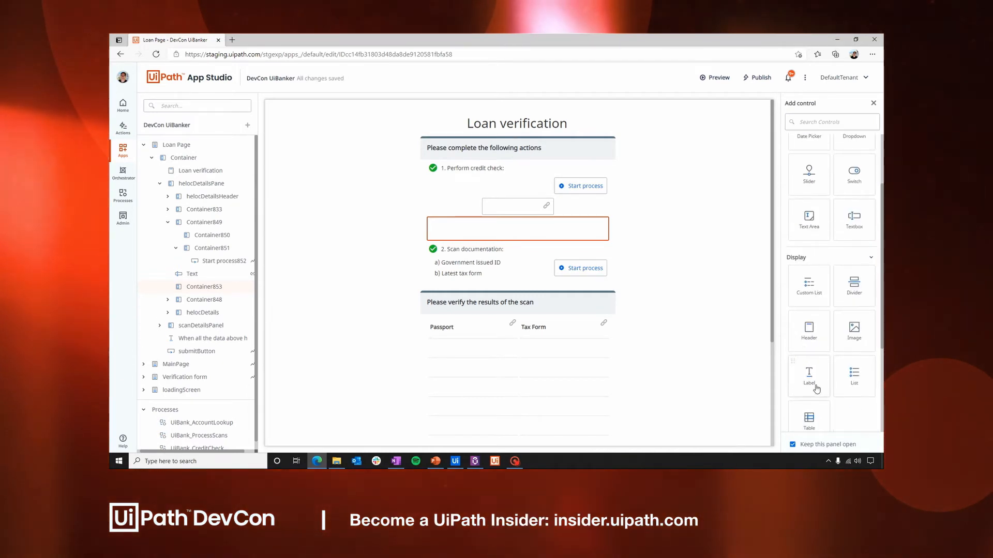
{"action": "left_click_drag", "start_coordinate": [808, 375], "coordinate": [441, 224]}
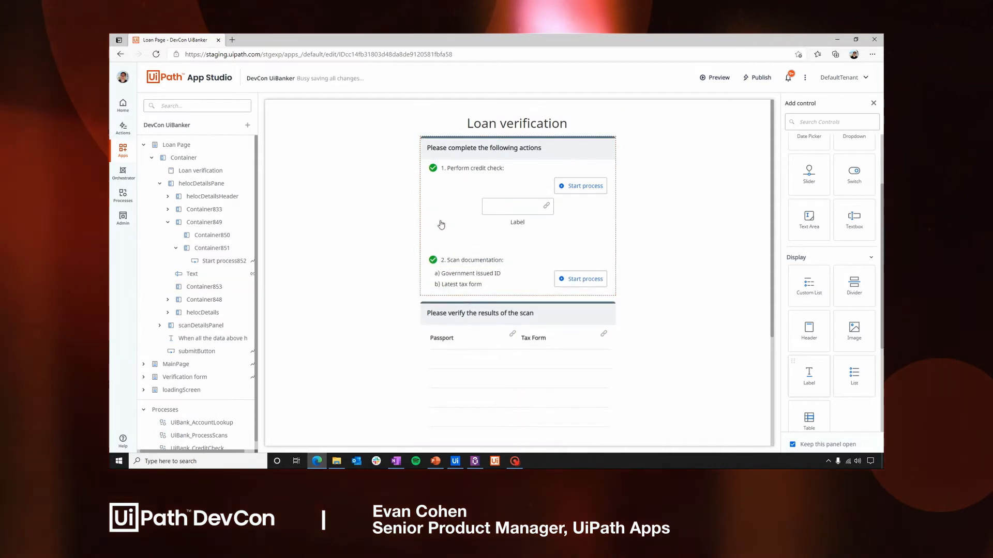
Step: Move the label into the container below it, close the control list, and give that container a horizontal layout centred both ways
{"action": "left_click_drag", "start_coordinate": [514, 223], "coordinate": [518, 241]}
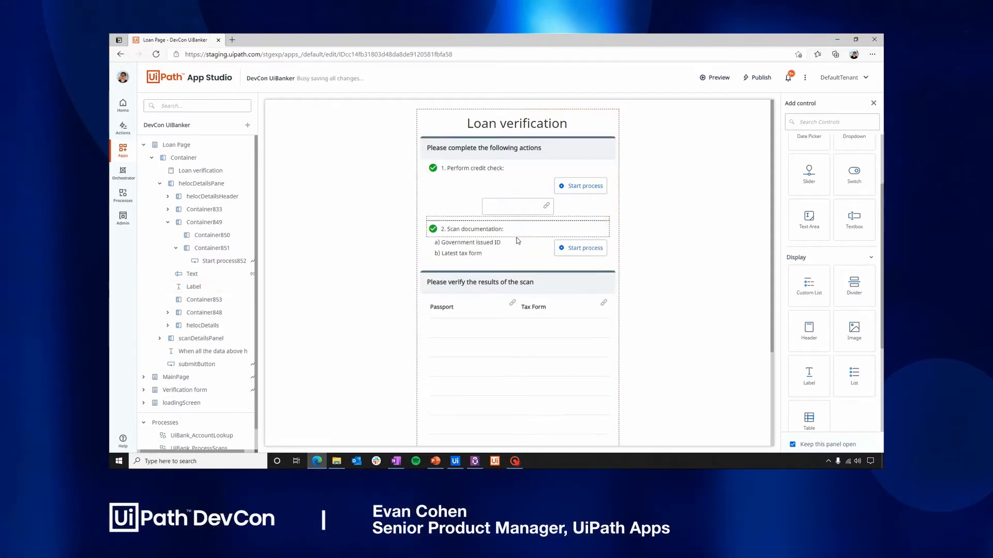
{"action": "left_click", "coordinate": [874, 104]}
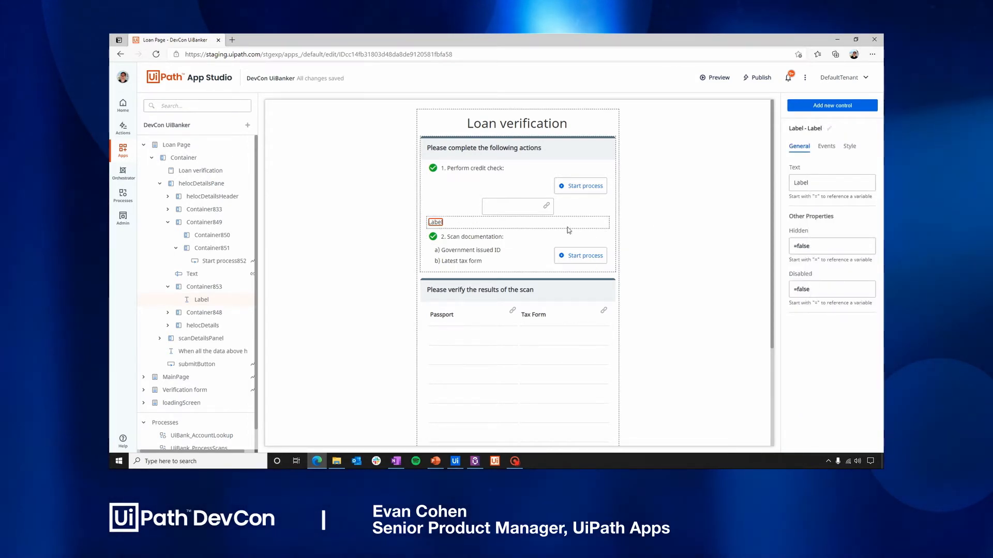
{"action": "left_click", "coordinate": [568, 230]}
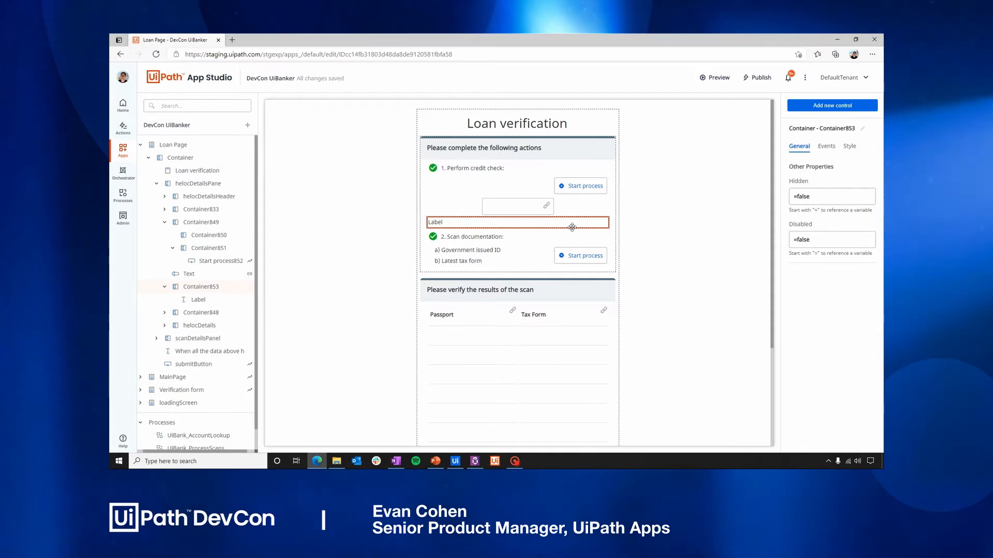
{"action": "left_click", "coordinate": [849, 148]}
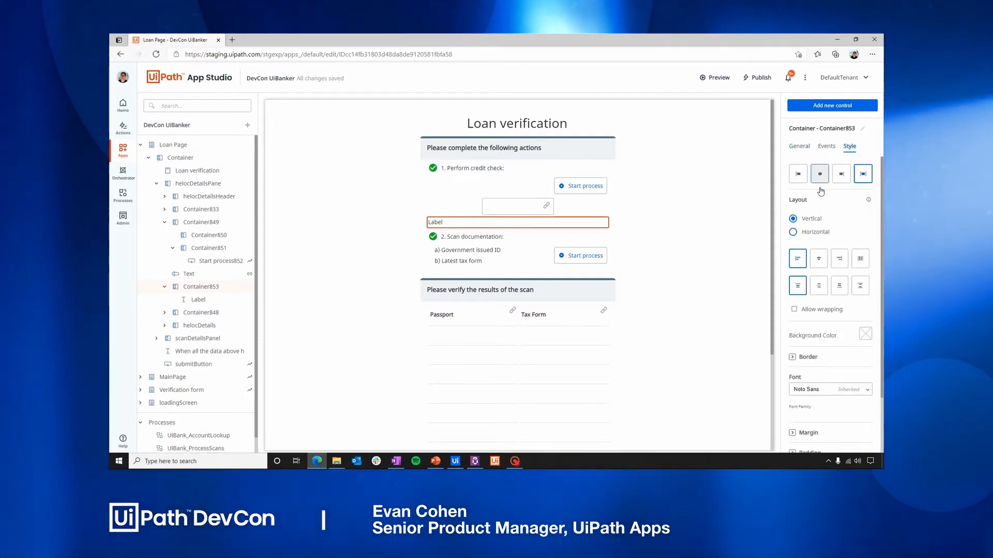
{"action": "left_click", "coordinate": [793, 233]}
{"action": "left_click", "coordinate": [818, 260]}
{"action": "left_click", "coordinate": [819, 285]}
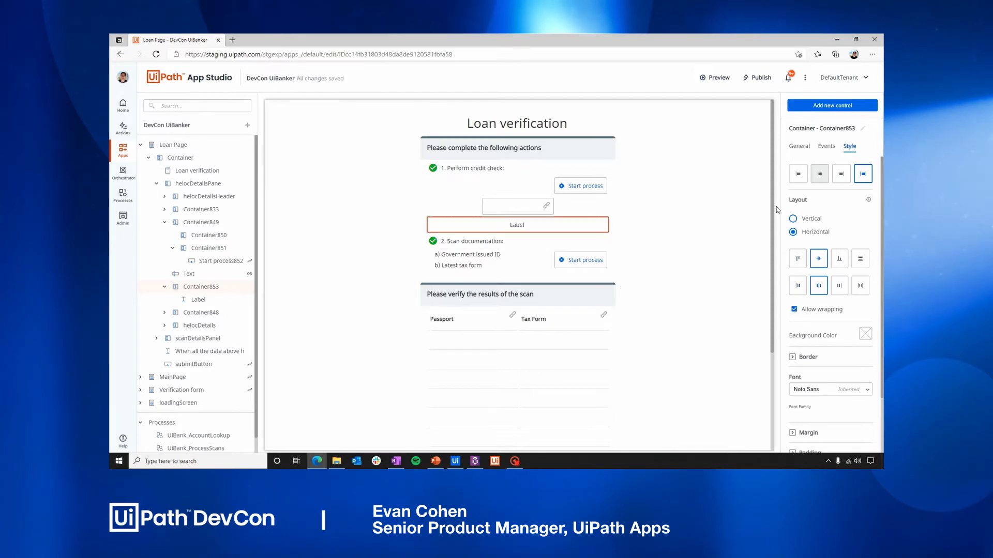
Step: Set the font size of the label inside the container to 16 px
{"action": "left_click", "coordinate": [517, 225]}
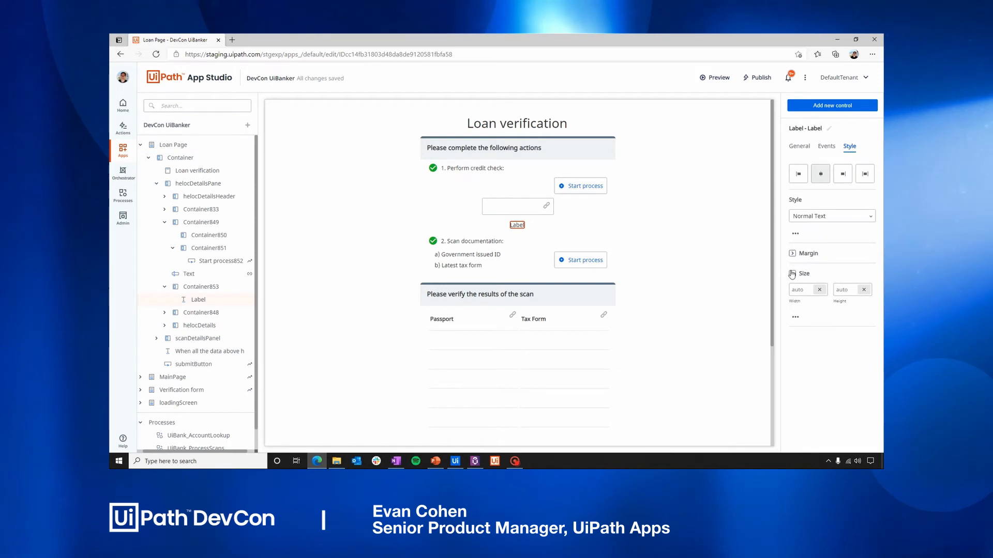
{"action": "left_click", "coordinate": [794, 236]}
{"action": "double_click", "coordinate": [804, 316]}
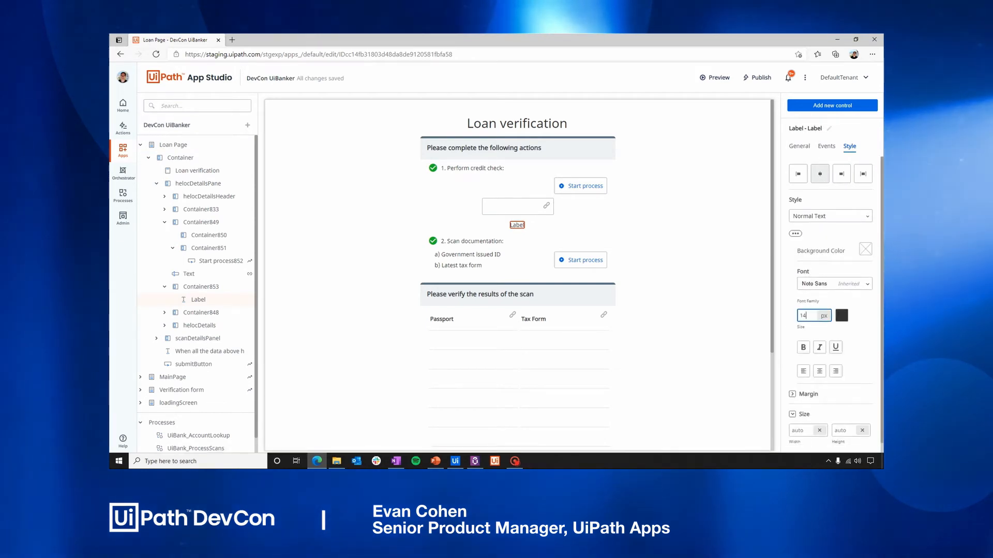
{"action": "type", "text": "16"}
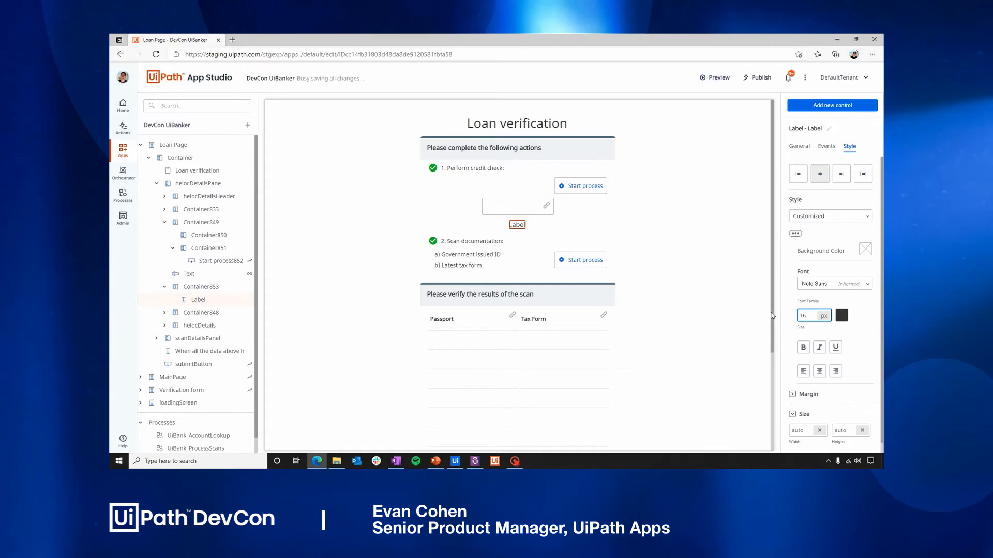
Step: Set the label's text to the expression ="Credit score is " & creditScore, using the UiBank_CreditCheck output
{"action": "left_click", "coordinate": [799, 149]}
{"action": "left_click", "coordinate": [826, 183]}
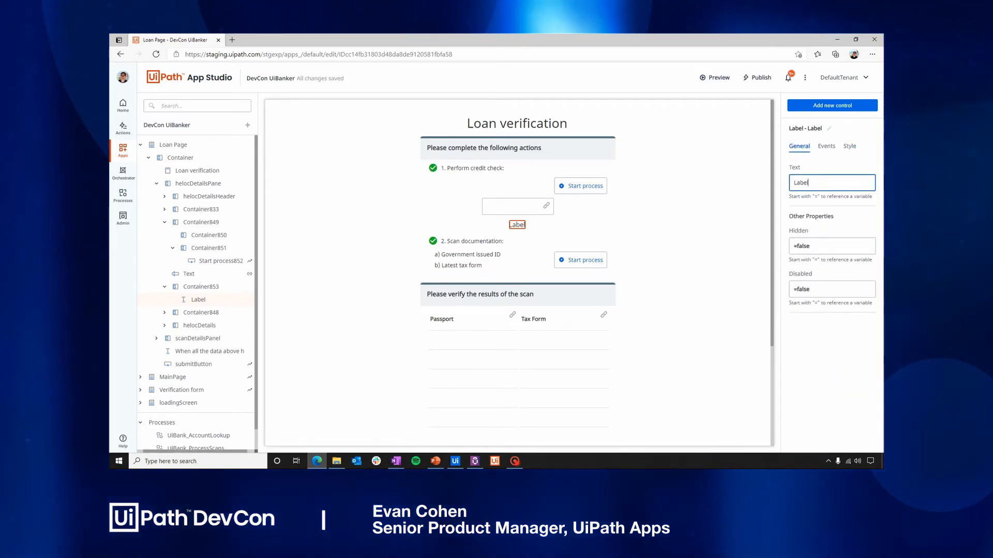
{"action": "type", "text": "="}
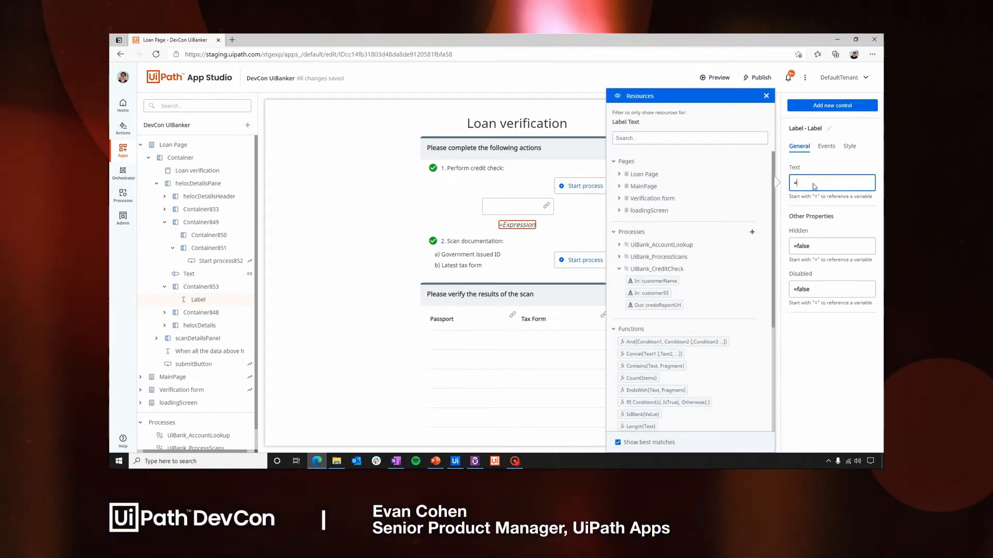
{"action": "type", "text": "\"Cr"}
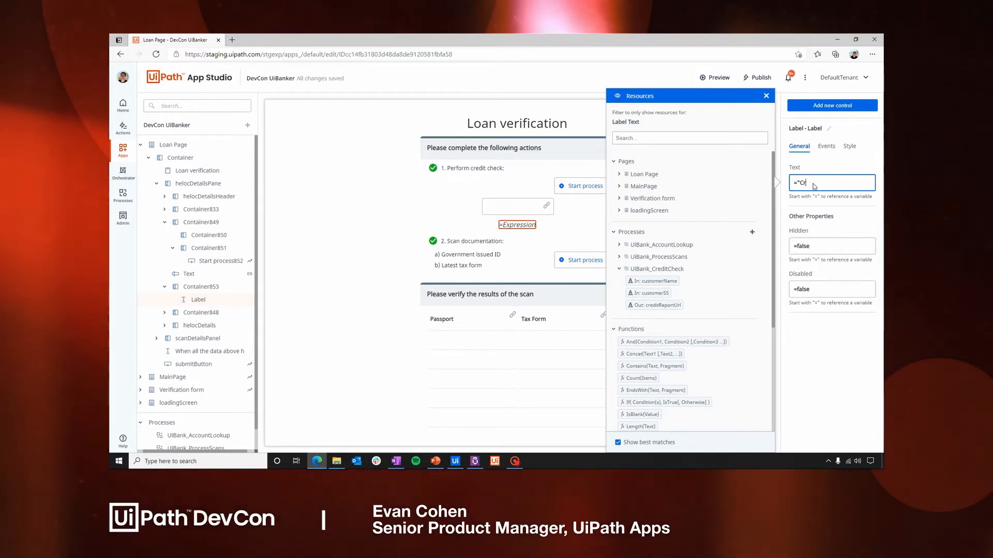
{"action": "type", "text": "edit score is "}
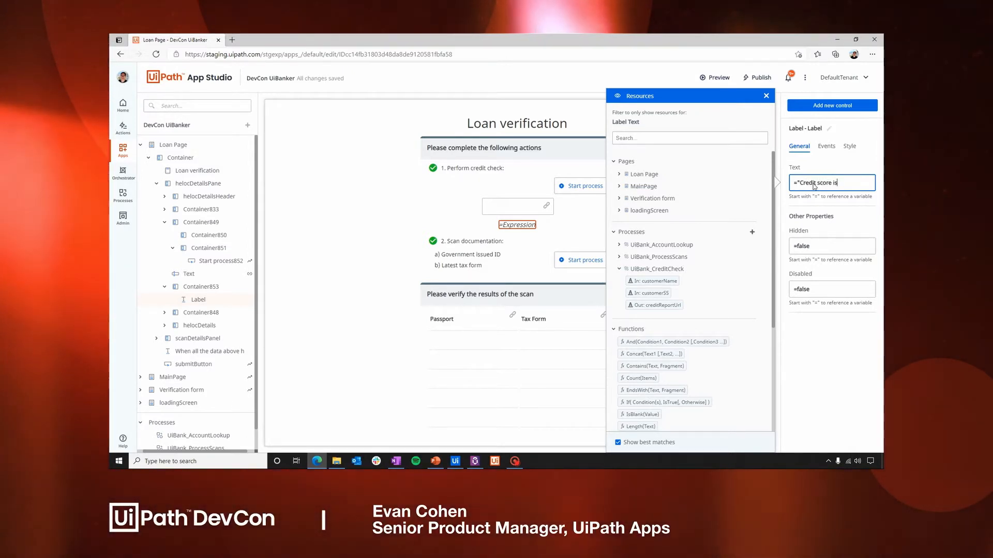
{"action": "type", "text": "\" &"}
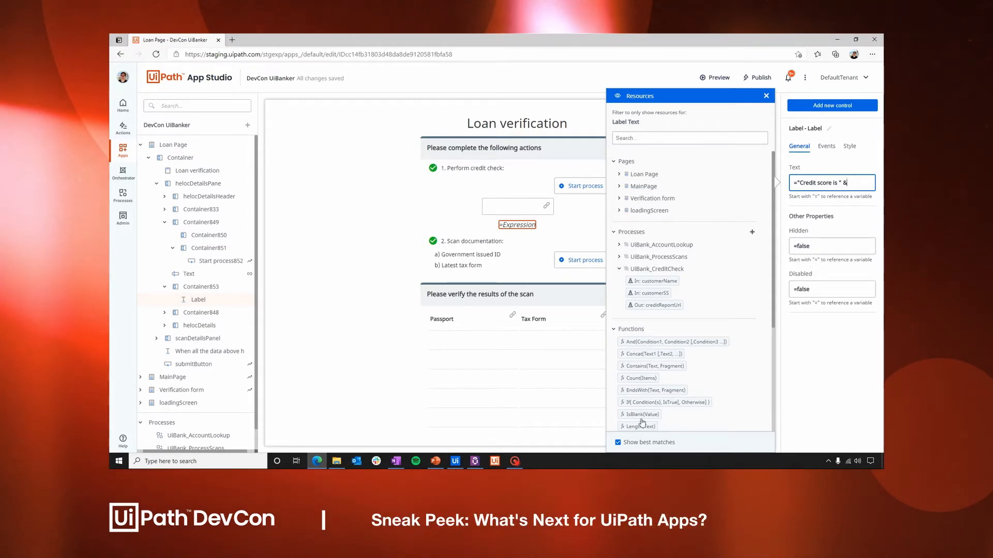
{"action": "left_click", "coordinate": [618, 445]}
{"action": "left_click_drag", "start_coordinate": [646, 312], "coordinate": [860, 183]}
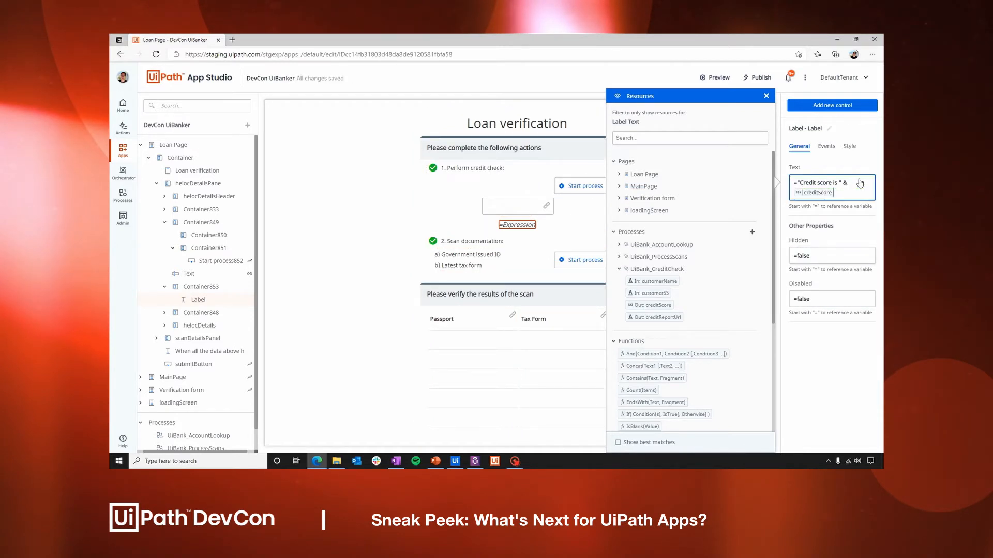
{"action": "left_click", "coordinate": [828, 362]}
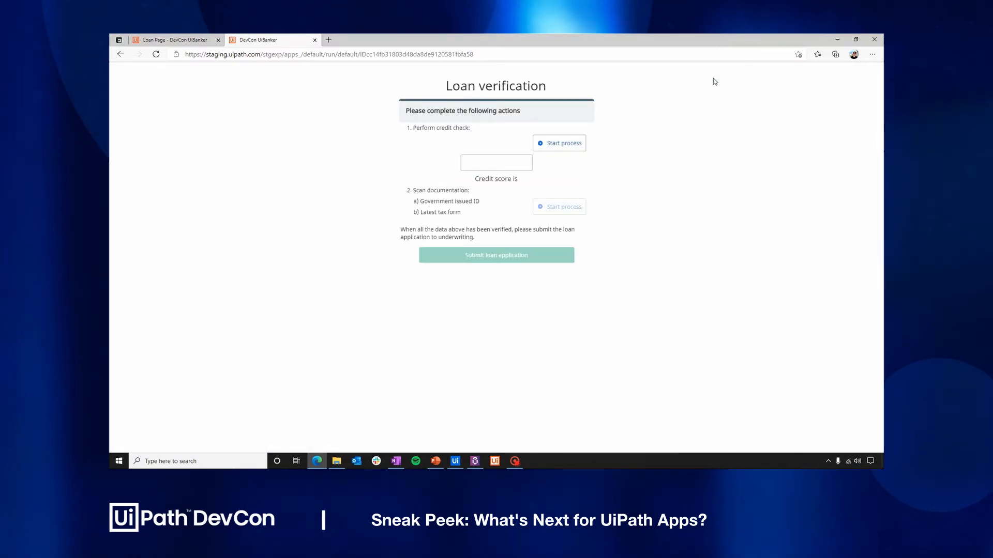
Step: In the app preview, run the credit check, change the score in the textbox to 800, and close the preview
{"action": "left_click", "coordinate": [563, 145]}
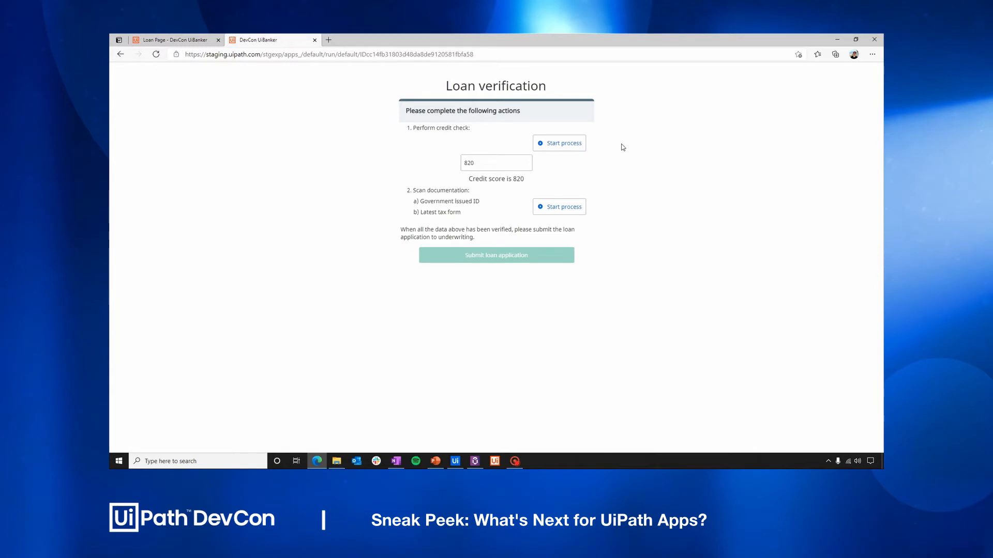
{"action": "left_click", "coordinate": [501, 163]}
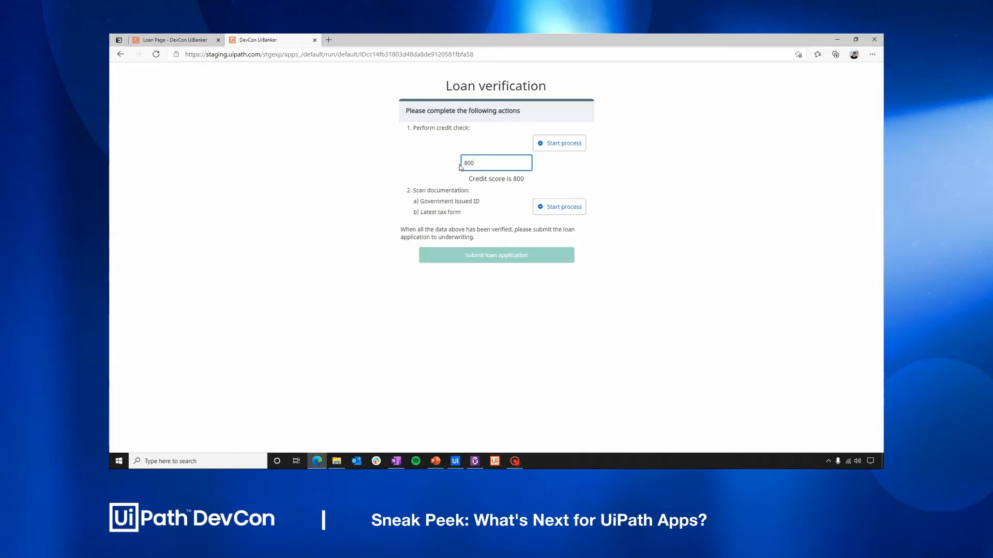
{"action": "left_click", "coordinate": [433, 163]}
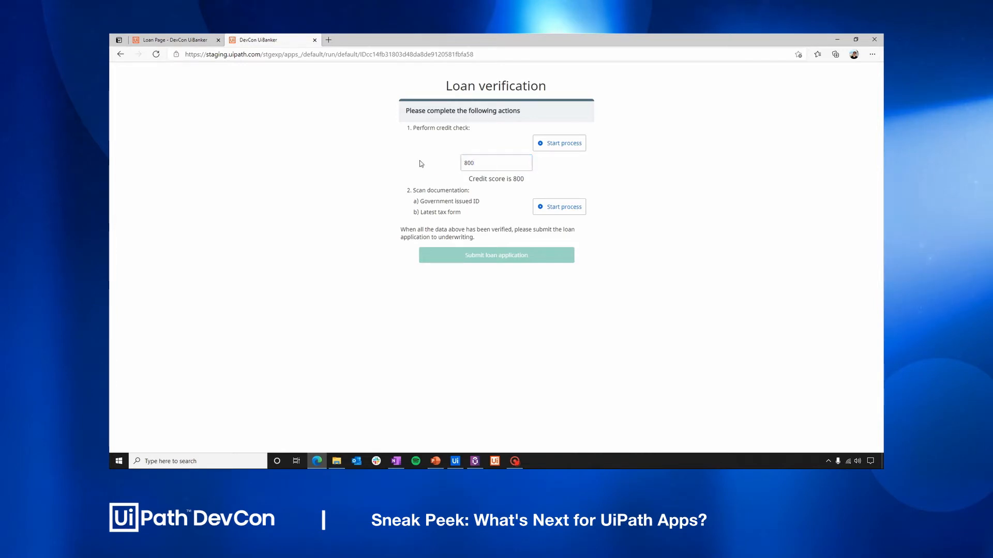
{"action": "left_click", "coordinate": [315, 40]}
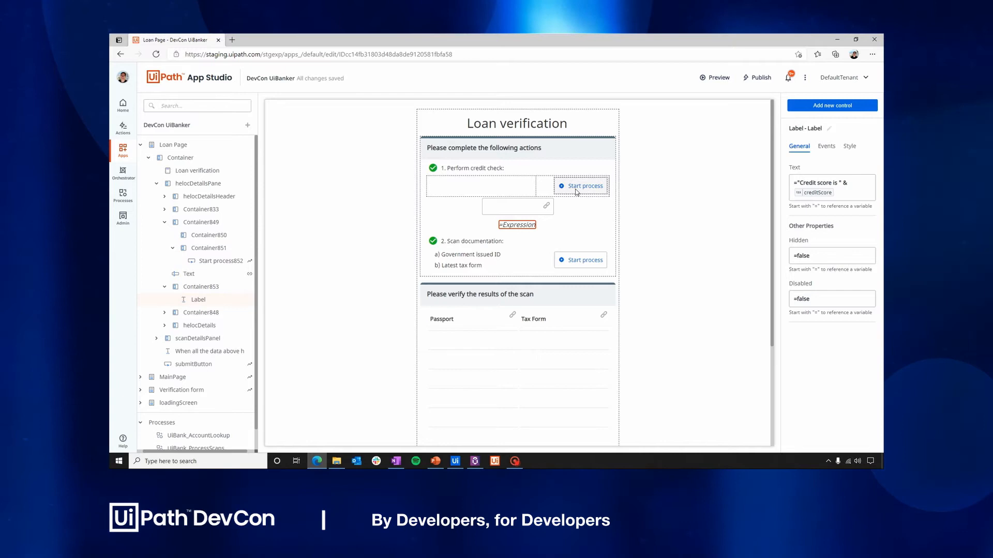
Step: Set the Hidden property of the container around the credit score label to =IsBlank(creditScore)
{"action": "left_click", "coordinate": [567, 227]}
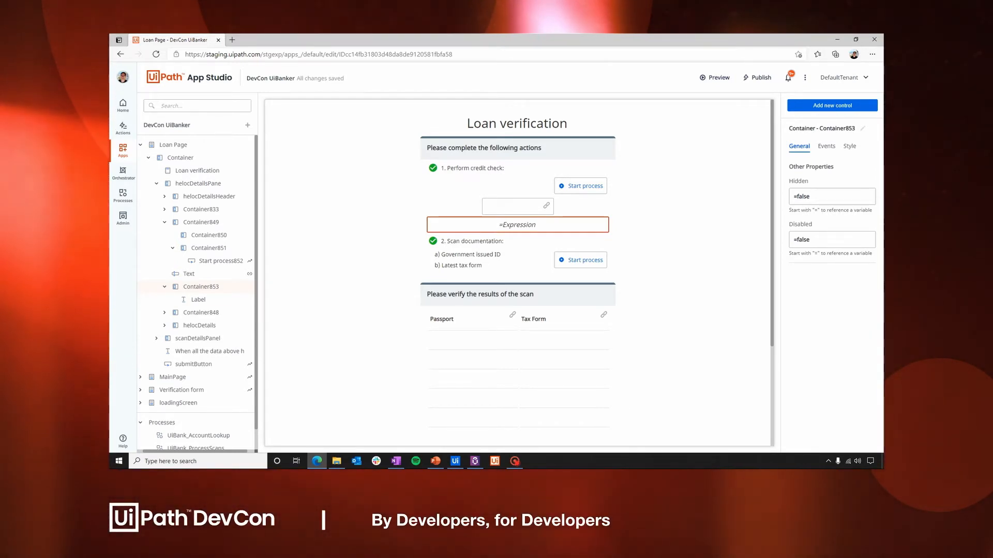
{"action": "left_click", "coordinate": [818, 198]}
{"action": "key", "text": "BackSpace"}
{"action": "key", "text": "BackSpace"}
{"action": "key", "text": "BackSpace"}
{"action": "key", "text": "BackSpace"}
{"action": "key", "text": "BackSpace"}
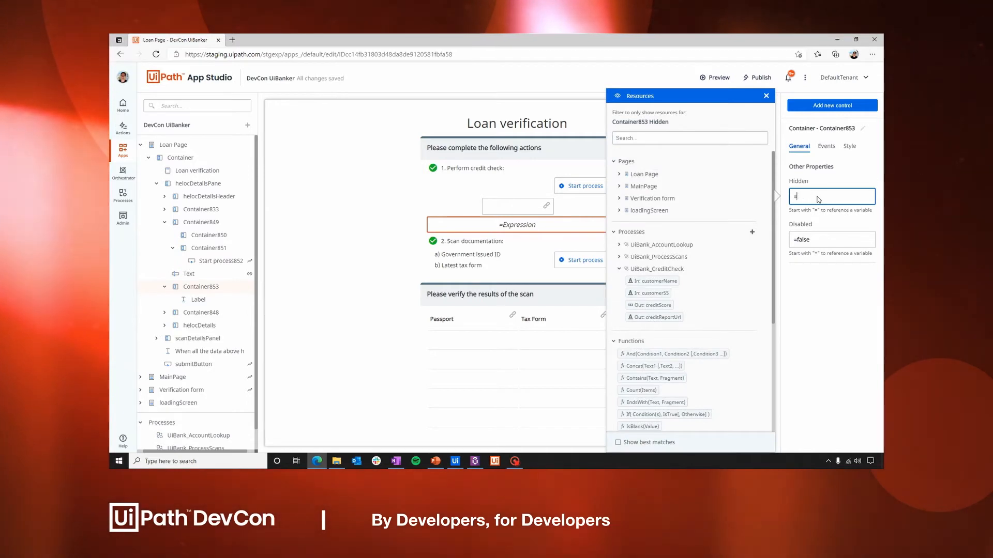
{"action": "scroll", "coordinate": [649, 382], "scroll_direction": "down", "scroll_amount": 2}
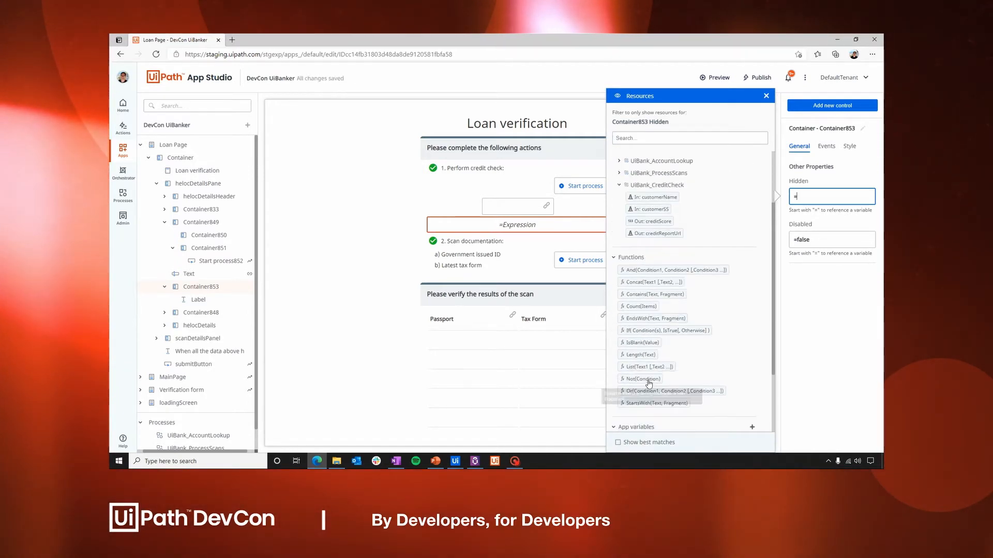
{"action": "left_click", "coordinate": [642, 343]}
{"action": "type", "text": "("}
{"action": "left_click", "coordinate": [656, 305]}
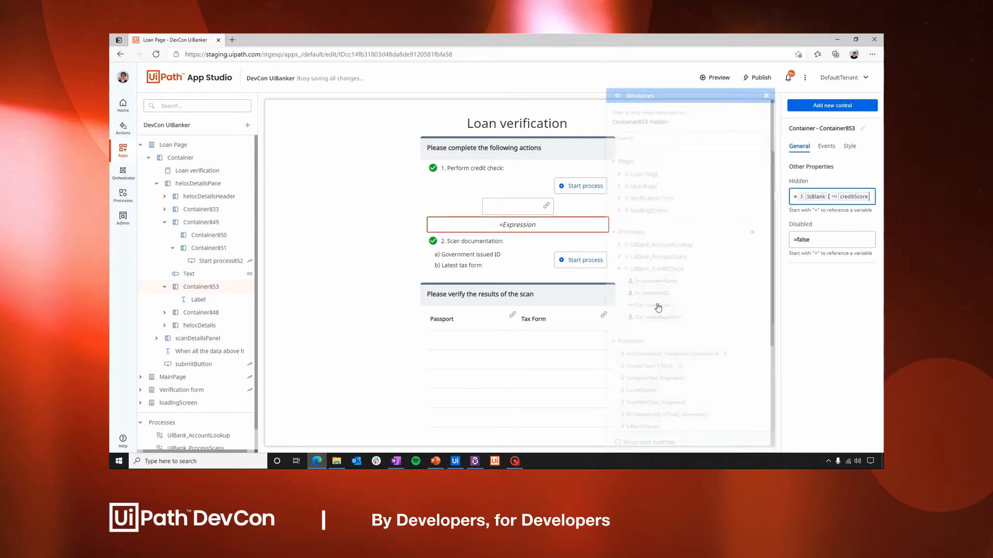
{"action": "type", "text": ")"}
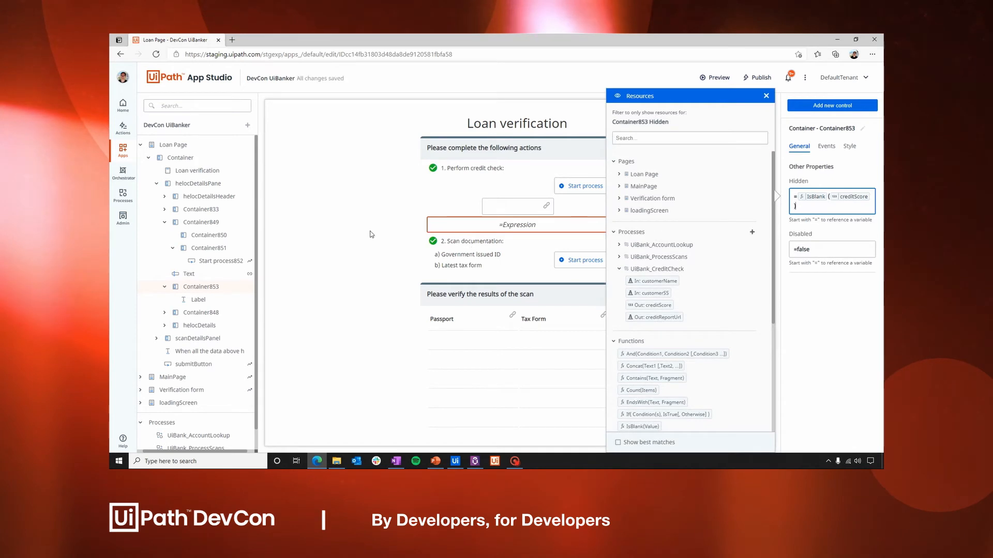
{"action": "left_click", "coordinate": [370, 231]}
Step: Set the Hidden property of the step1Check icon beside "1. Perform credit check:" to =IsBlank(creditScore)
{"action": "left_click", "coordinate": [434, 169]}
{"action": "left_click", "coordinate": [825, 197]}
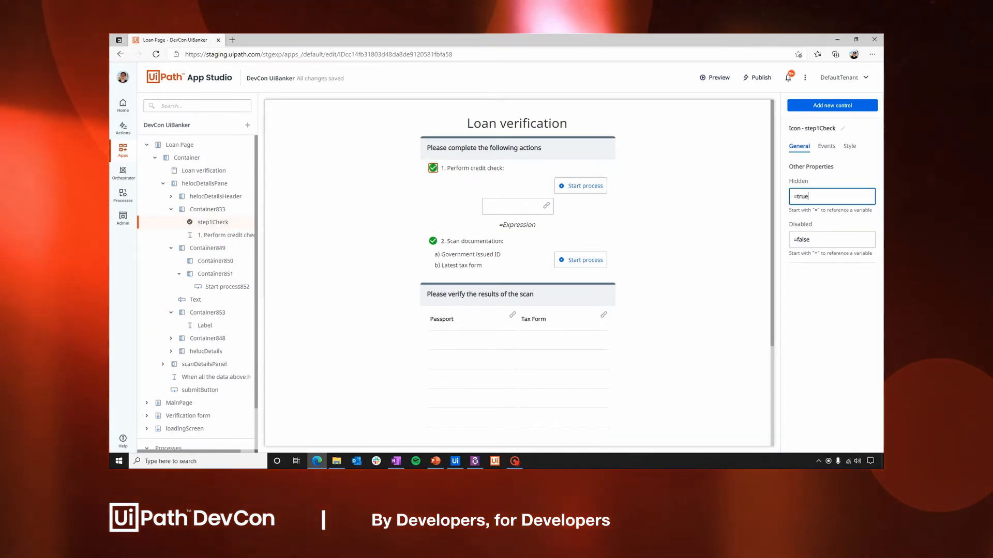
{"action": "key", "text": "BackSpace"}
{"action": "key", "text": "BackSpace"}
{"action": "key", "text": "BackSpace"}
{"action": "key", "text": "BackSpace"}
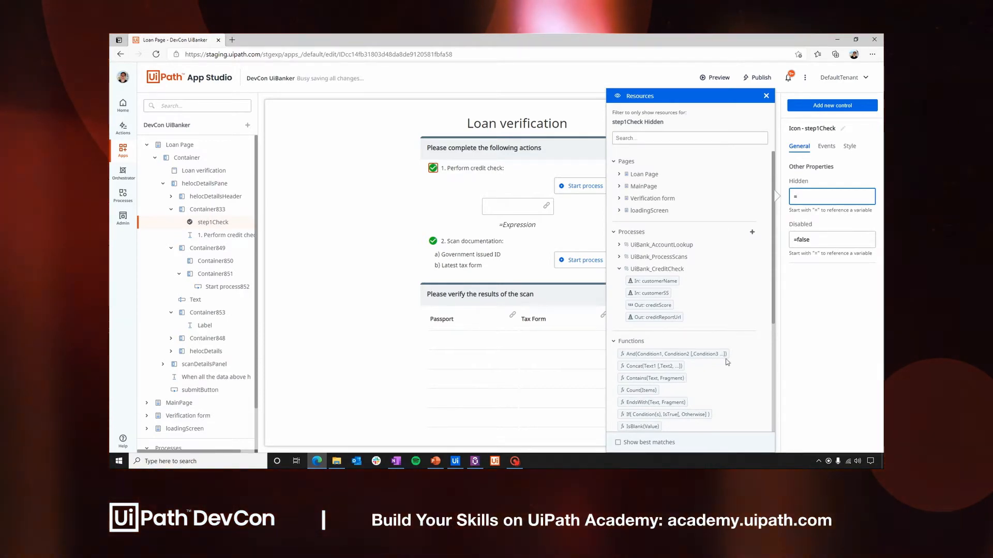
{"action": "scroll", "coordinate": [727, 362], "scroll_direction": "down", "scroll_amount": 1}
{"action": "left_click", "coordinate": [636, 386]}
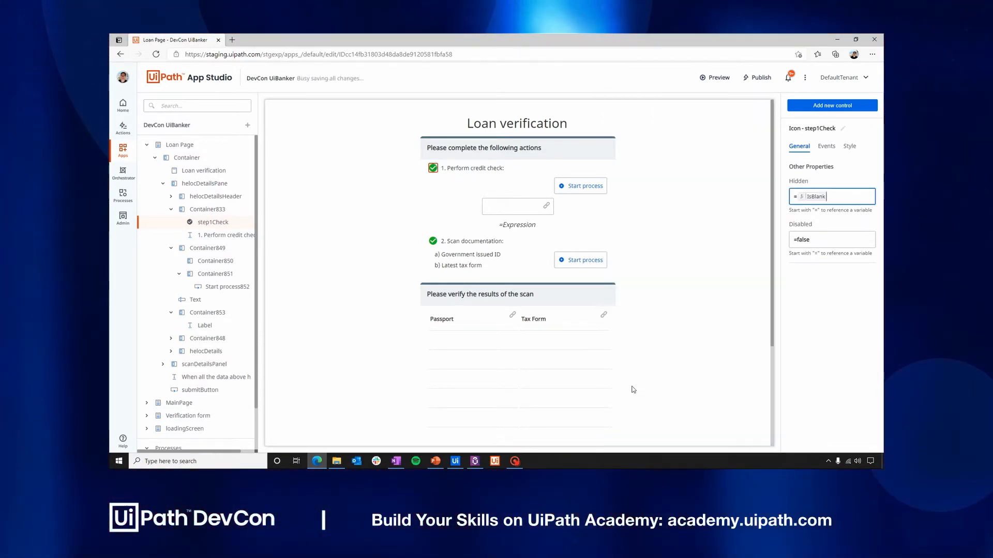
{"action": "type", "text": "("}
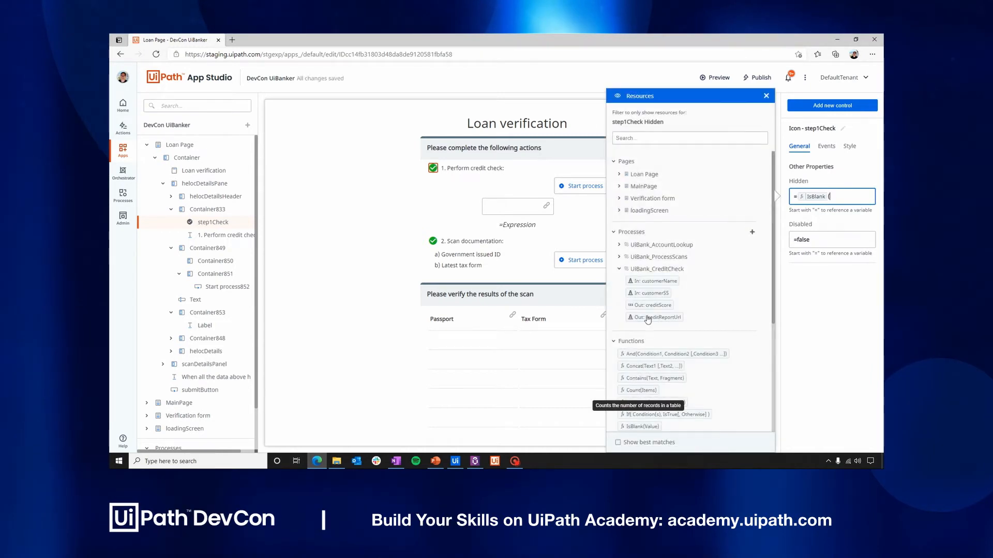
{"action": "left_click", "coordinate": [647, 305]}
{"action": "type", "text": ")"}
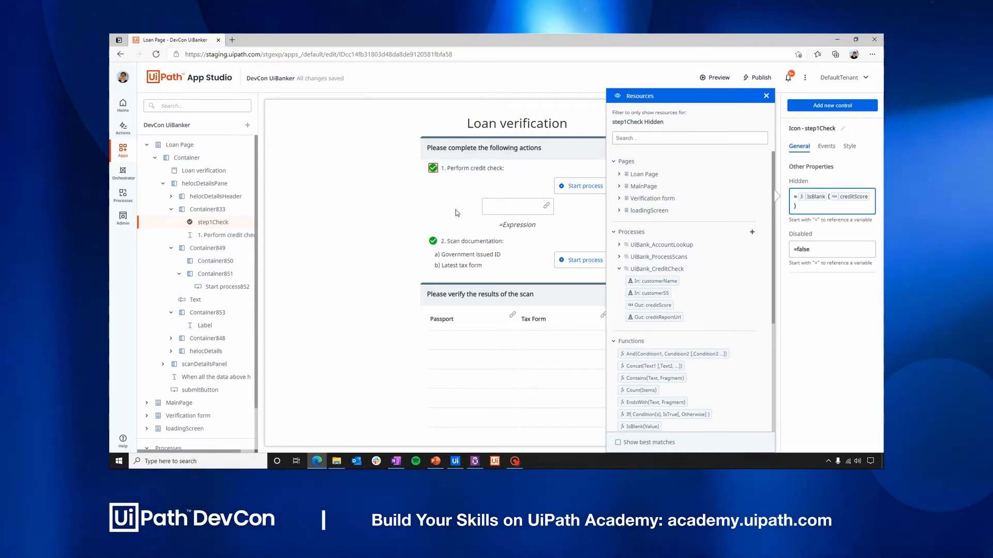
{"action": "left_click", "coordinate": [557, 225]}
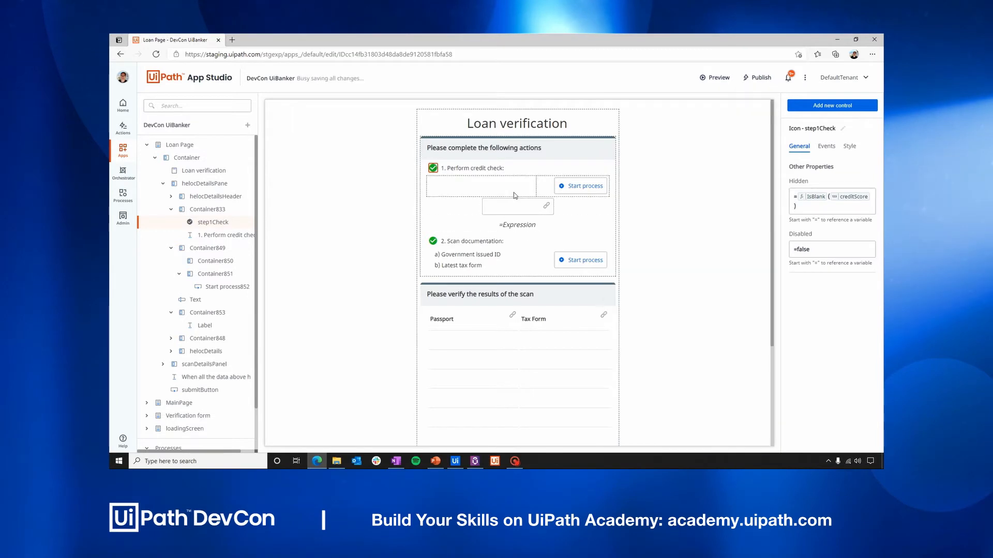
Step: Add a checkbox in the empty container beside the credit check button, labelled "a) Customer consent for check", with checkbox position Right
{"action": "left_click", "coordinate": [818, 107]}
{"action": "left_click_drag", "start_coordinate": [858, 183], "coordinate": [497, 185]}
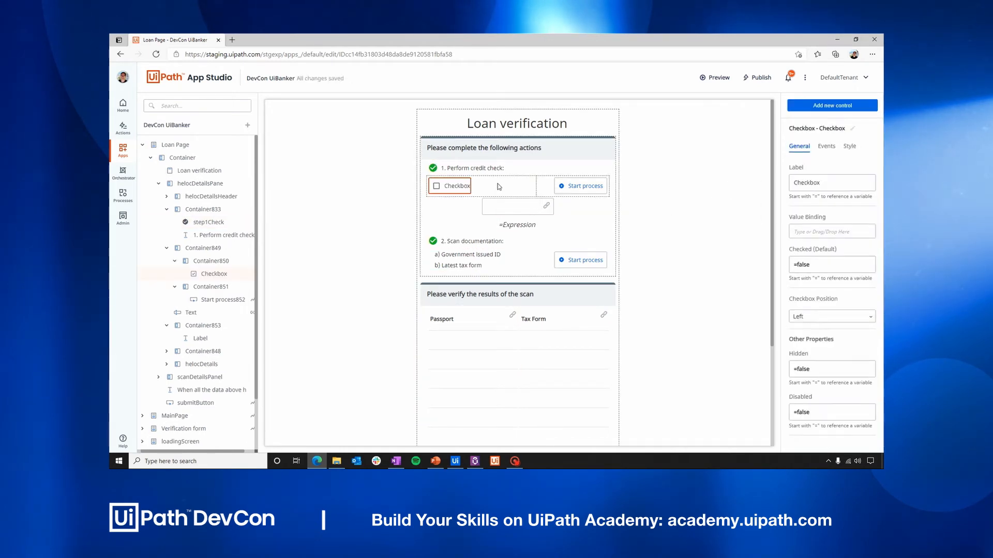
{"action": "double_click", "coordinate": [807, 183]}
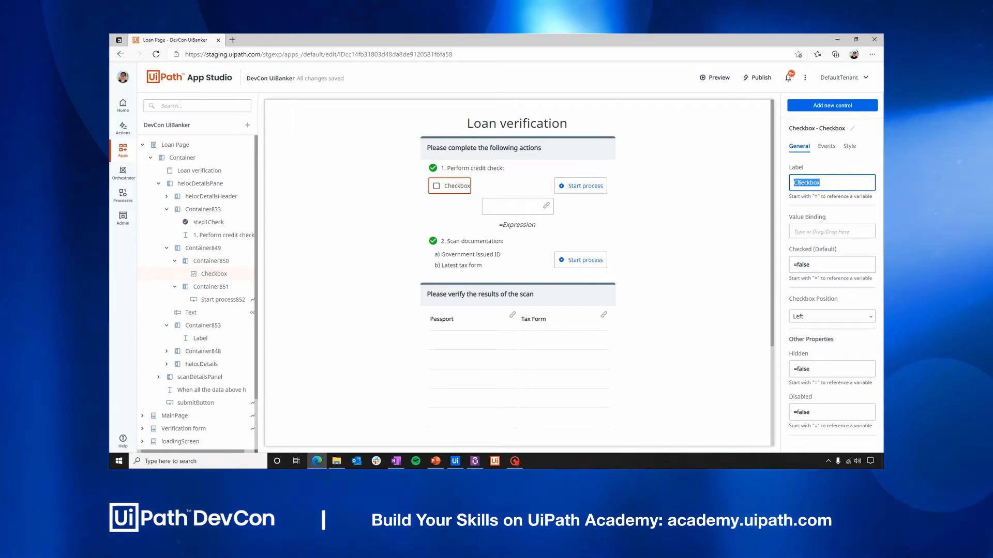
{"action": "type", "text": "a)"}
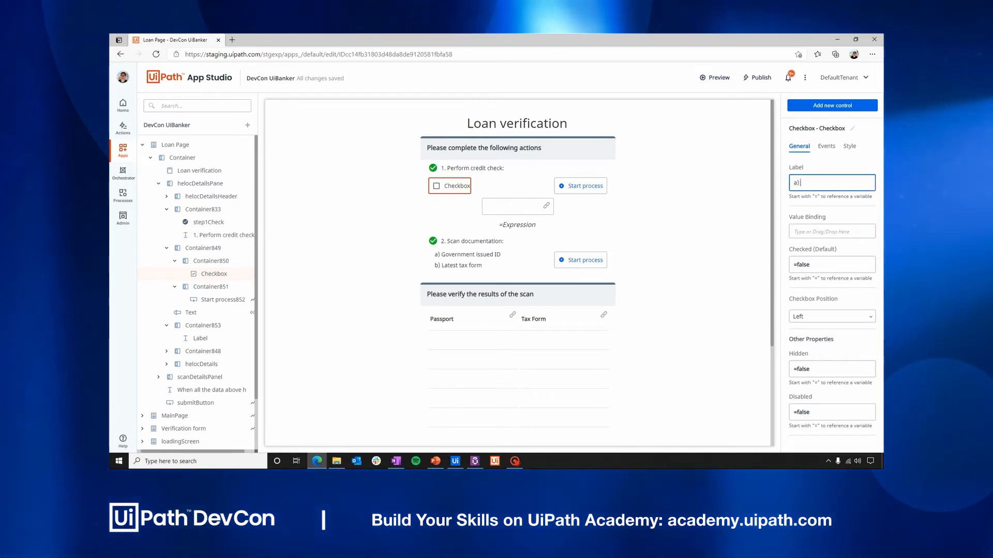
{"action": "type", "text": " Customer consent for check"}
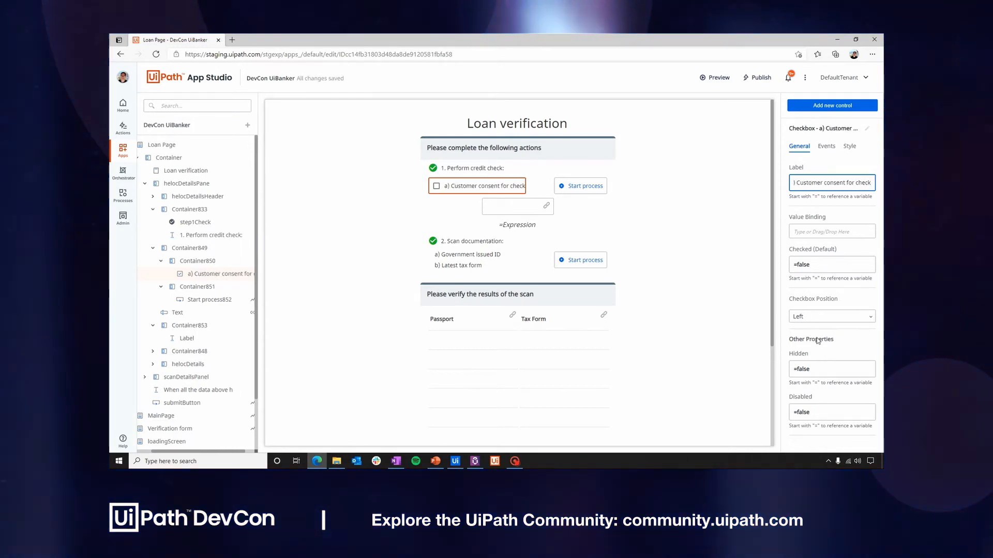
{"action": "left_click", "coordinate": [828, 316]}
{"action": "left_click", "coordinate": [813, 344]}
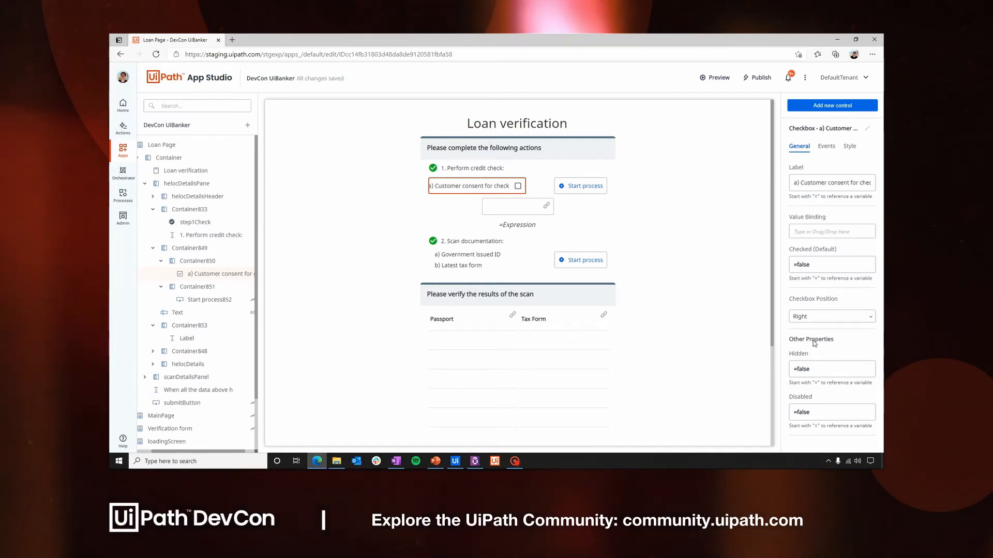
Step: Set the consent checkbox's height to 25 px, its left margin to 20 px and its right margin to 0
{"action": "left_click", "coordinate": [849, 146]}
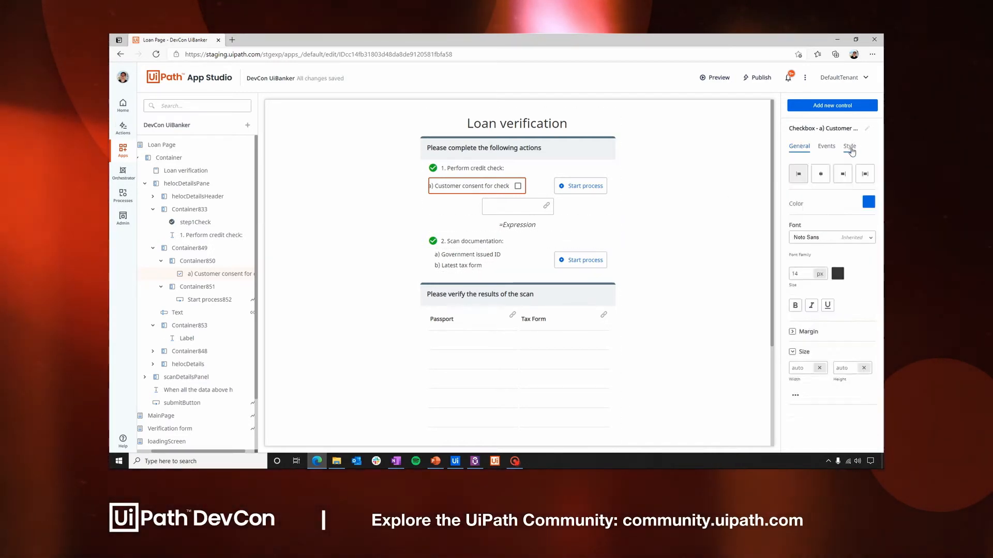
{"action": "left_click", "coordinate": [845, 368]}
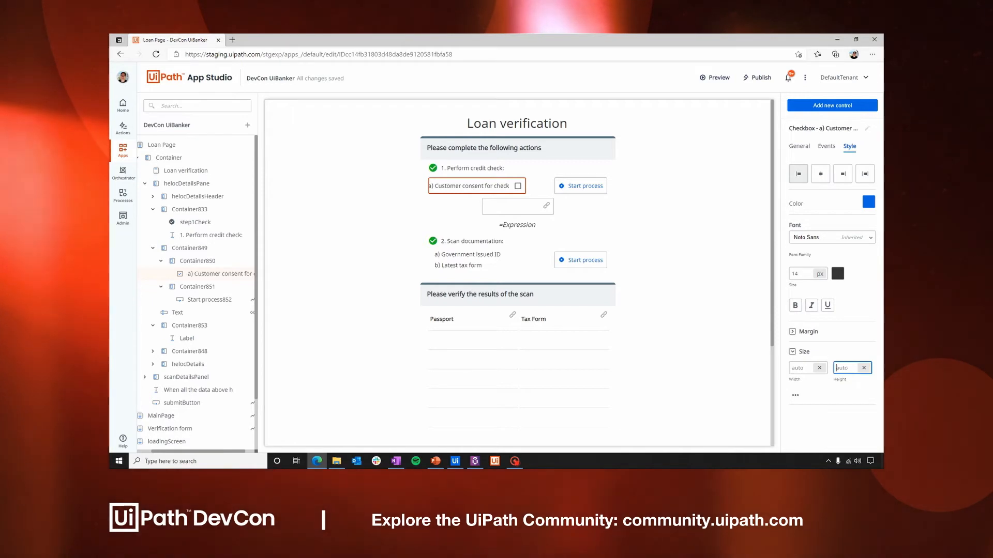
{"action": "type", "text": "25"}
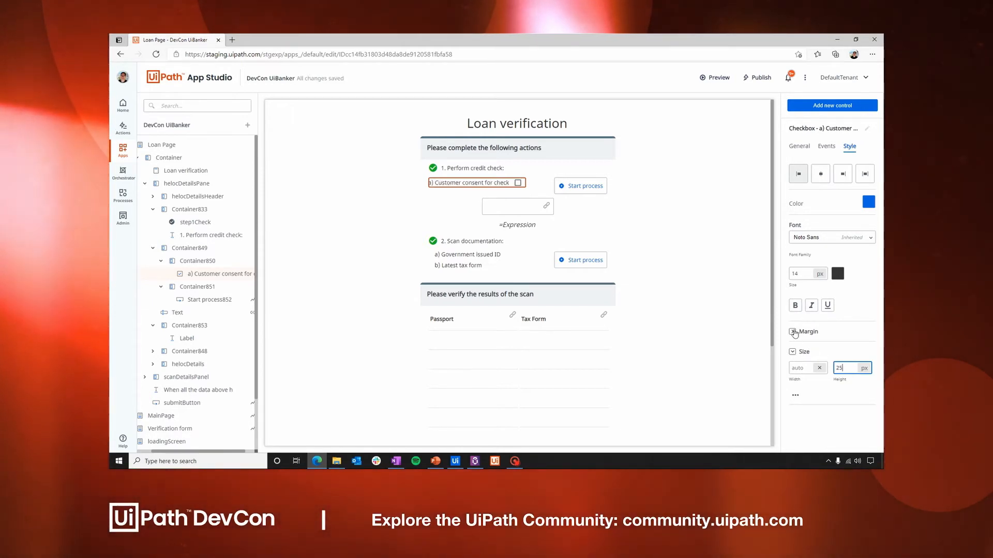
{"action": "left_click", "coordinate": [797, 332]}
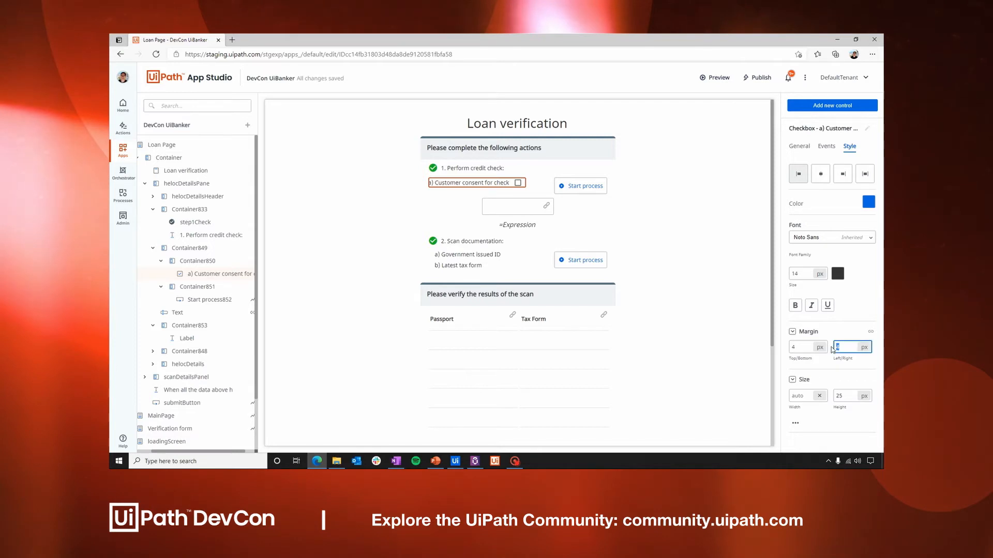
{"action": "left_click", "coordinate": [871, 332]}
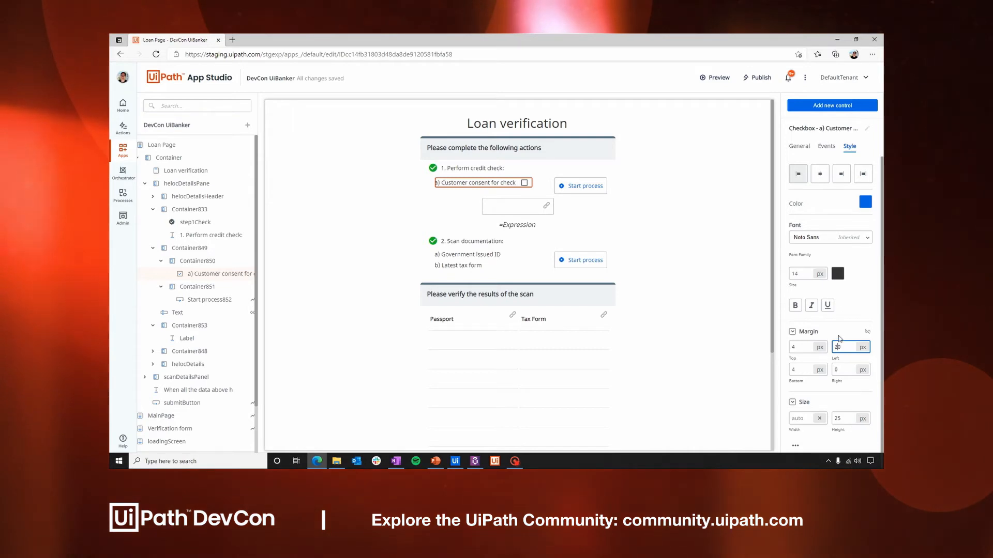
Step: Add a label below the customer consent checkbox with the text "b) Review..."
{"action": "left_click", "coordinate": [830, 106]}
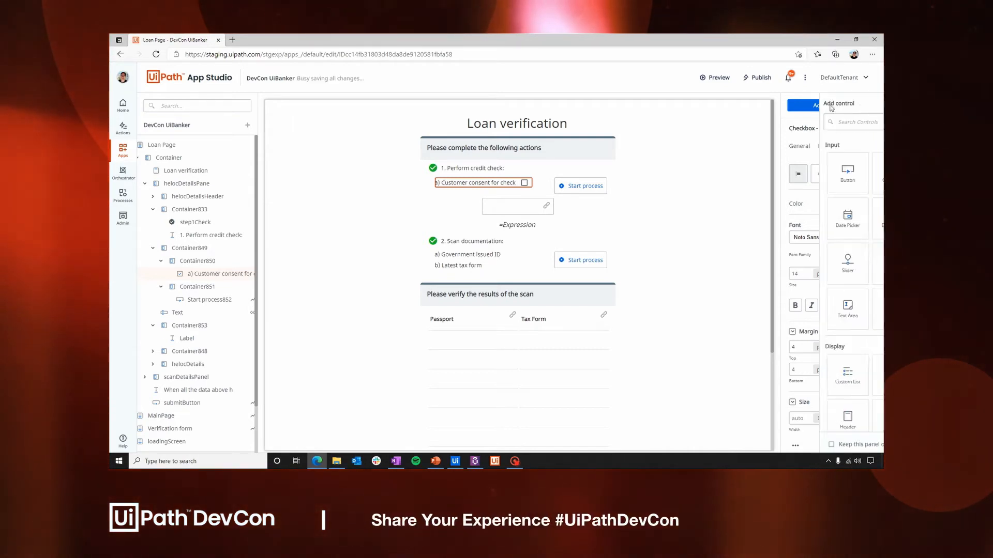
{"action": "scroll", "coordinate": [807, 357], "scroll_direction": "down", "scroll_amount": 2}
{"action": "left_click_drag", "start_coordinate": [810, 374], "coordinate": [468, 191]}
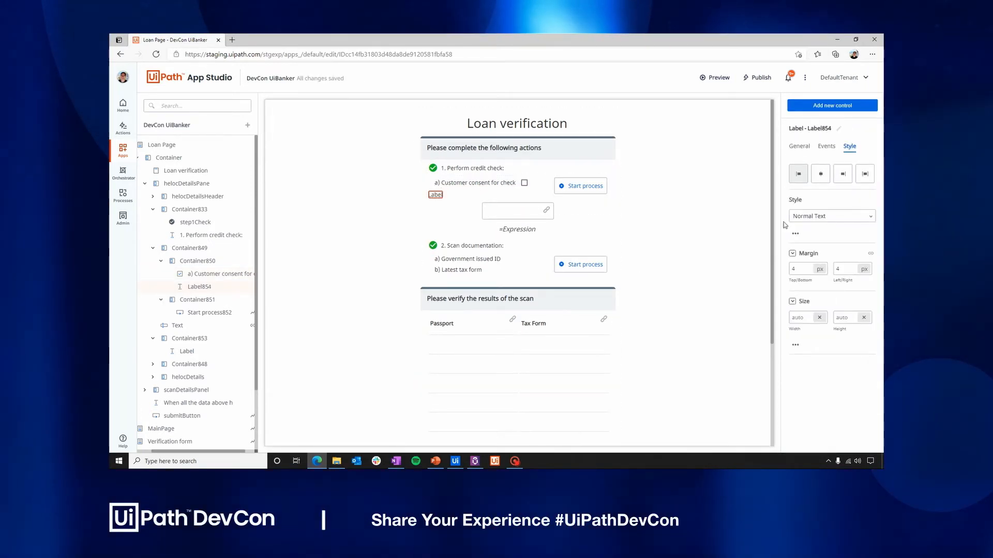
{"action": "left_click", "coordinate": [802, 148]}
{"action": "double_click", "coordinate": [800, 182]}
{"action": "type", "text": "b) "}
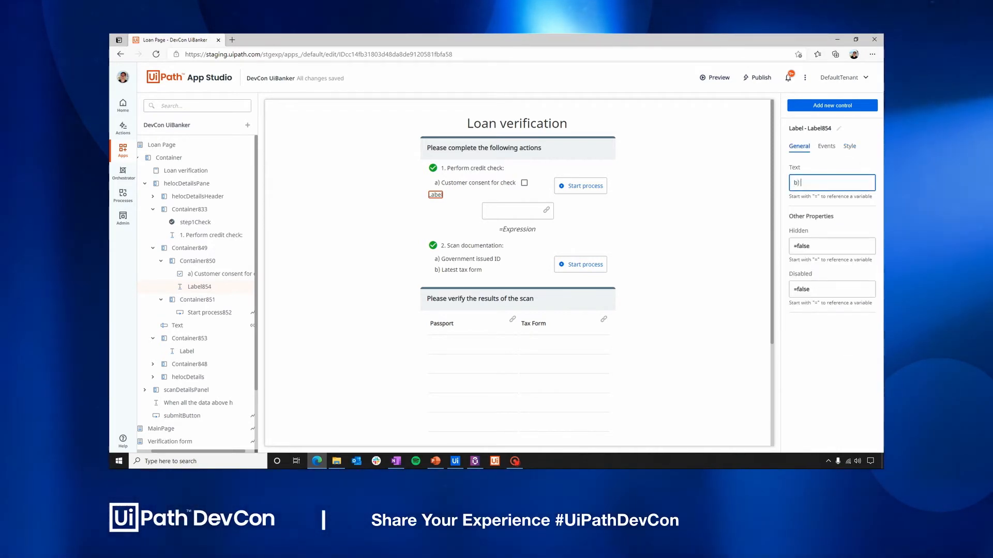
{"action": "type", "text": "Review..."}
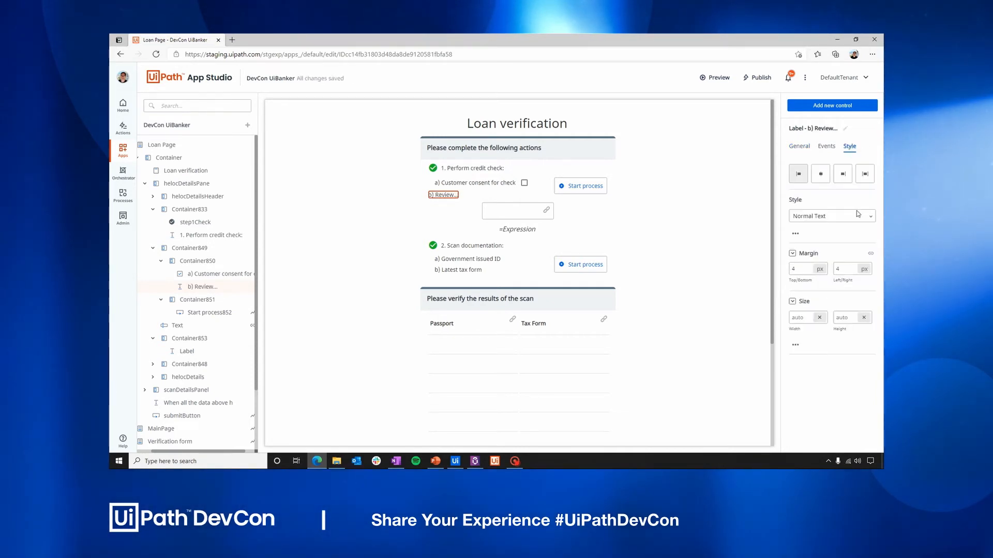
Step: Set the "b) Review..." label's margins to 0 px top, bottom and right, and 20 px left
{"action": "left_click_drag", "start_coordinate": [799, 269], "coordinate": [783, 269]}
{"action": "type", "text": "0"}
{"action": "key", "text": "Tab"}
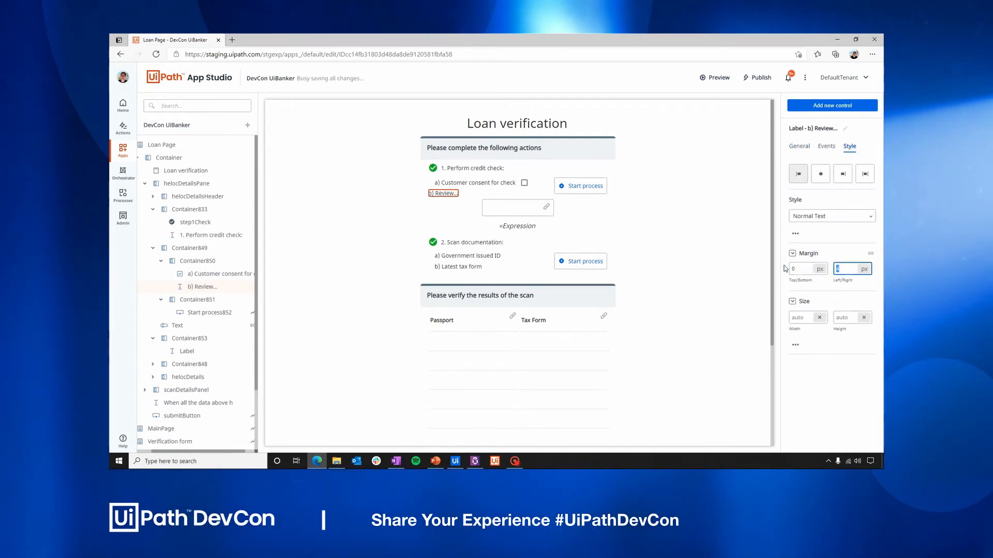
{"action": "left_click", "coordinate": [869, 254]}
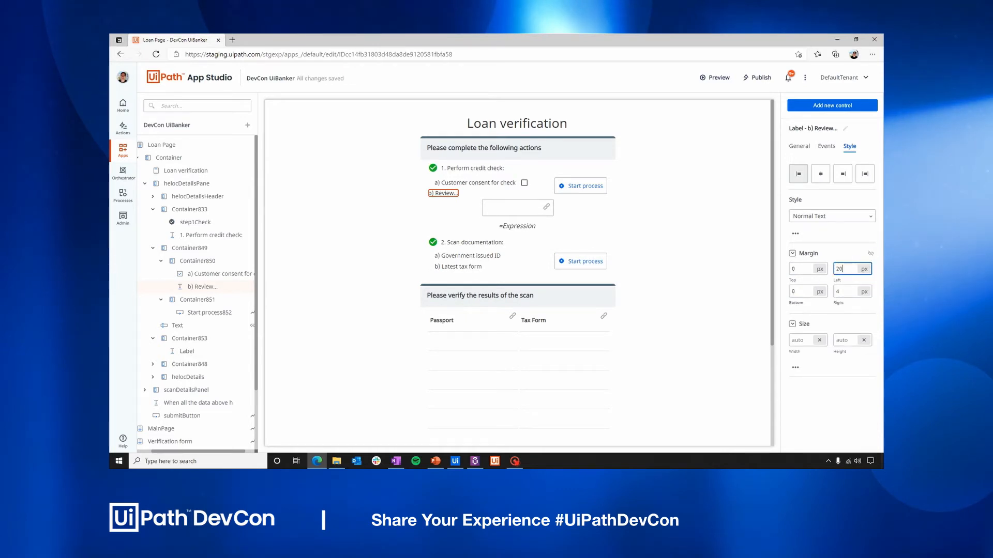
{"action": "left_click_drag", "start_coordinate": [843, 292], "coordinate": [829, 290]}
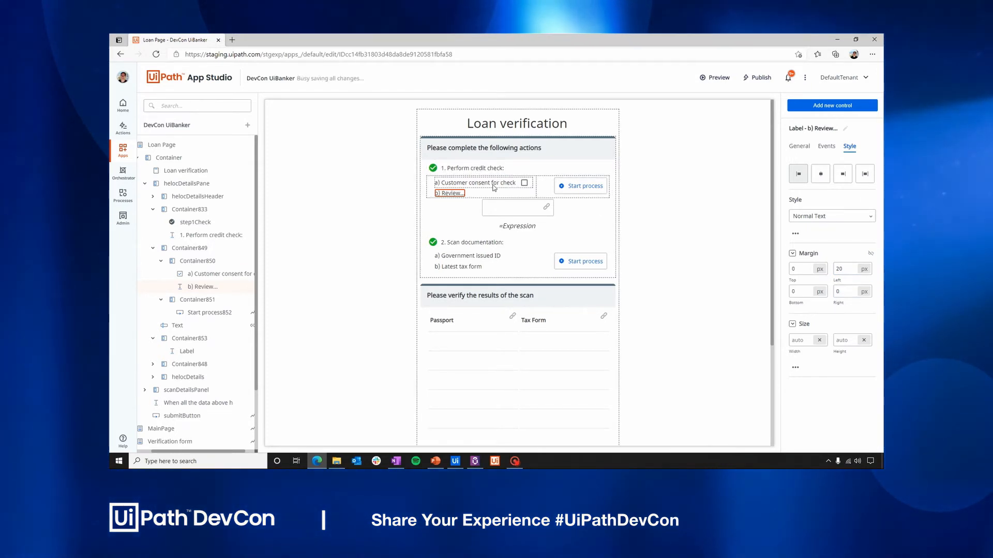
Step: Rename the "a) Customer consent for check" checkbox control as "customer consent"
{"action": "left_click", "coordinate": [492, 184]}
{"action": "left_click", "coordinate": [867, 130]}
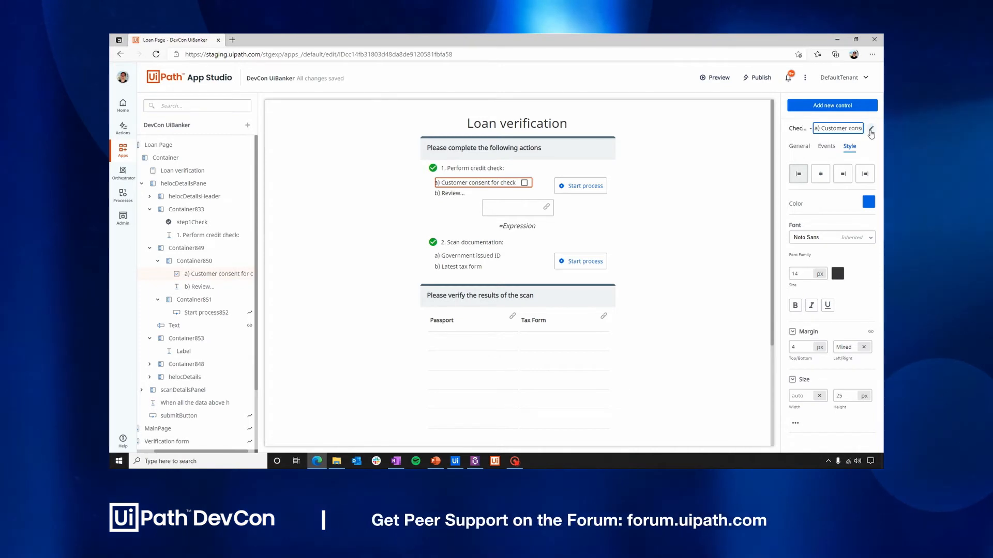
{"action": "type", "text": "customer consent"}
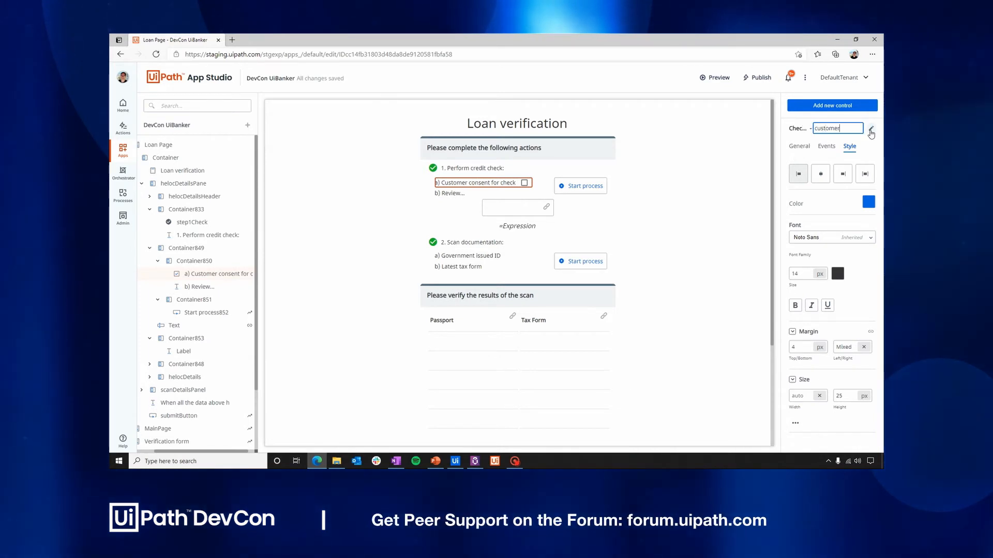
{"action": "key", "text": "Return"}
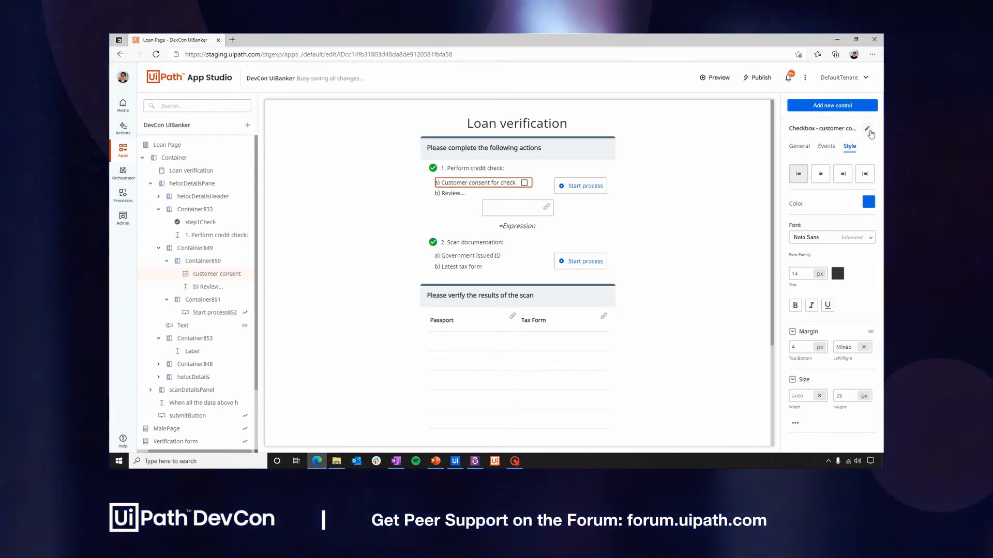
Step: Set the Disabled property of the credit check's Start process button to =Not(customer consent)
{"action": "left_click", "coordinate": [575, 191]}
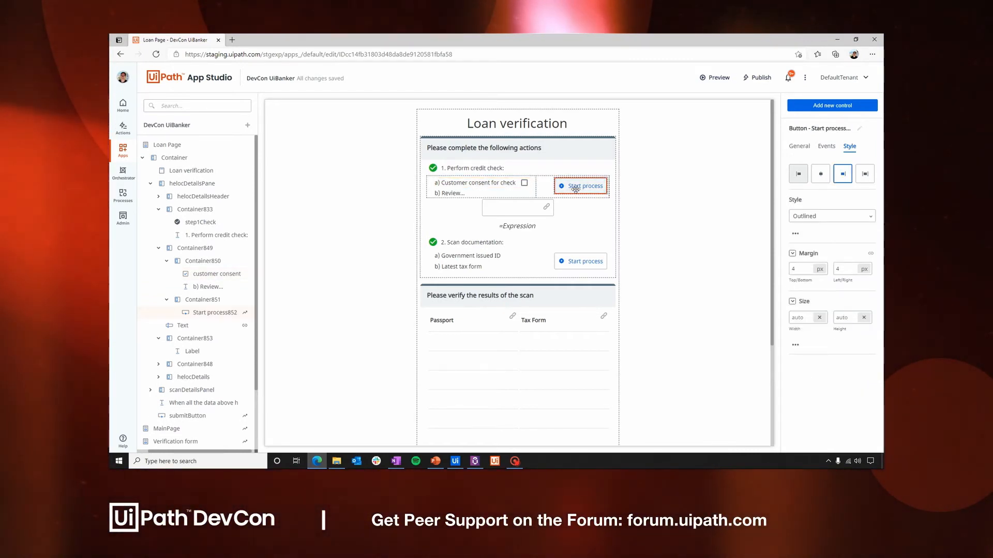
{"action": "left_click", "coordinate": [799, 146]}
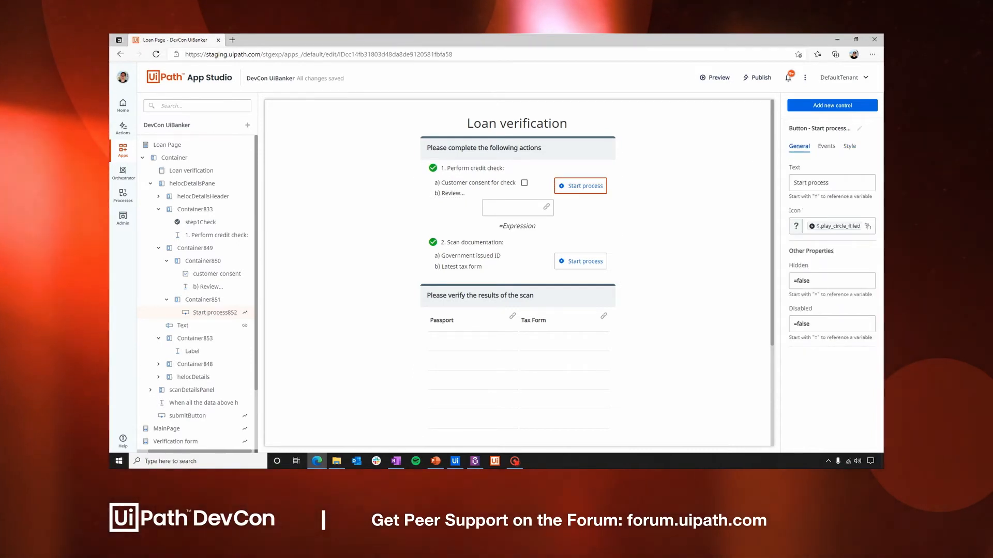
{"action": "left_click", "coordinate": [813, 326]}
{"action": "key", "text": "BackSpace"}
{"action": "key", "text": "BackSpace"}
{"action": "key", "text": "BackSpace"}
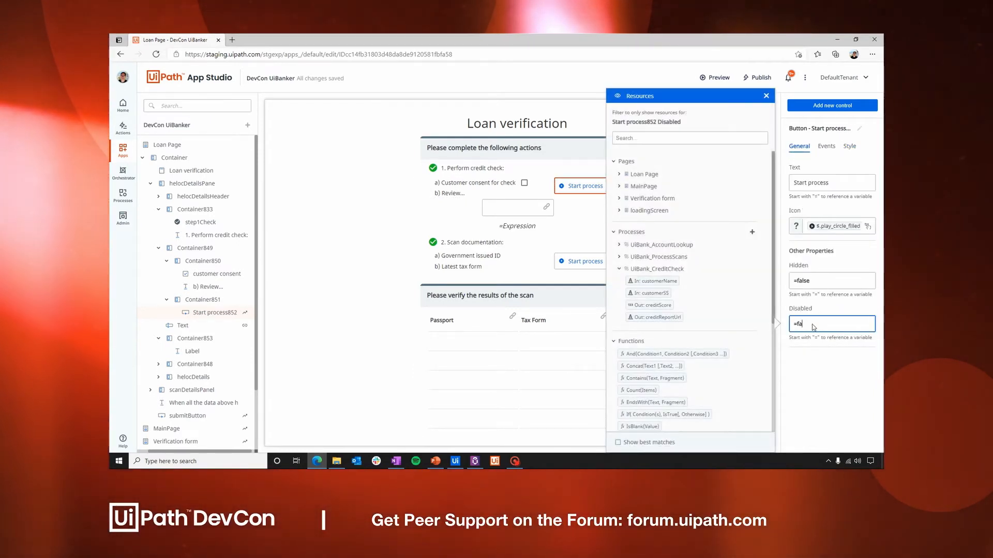
{"action": "scroll", "coordinate": [750, 386], "scroll_direction": "down", "scroll_amount": 1}
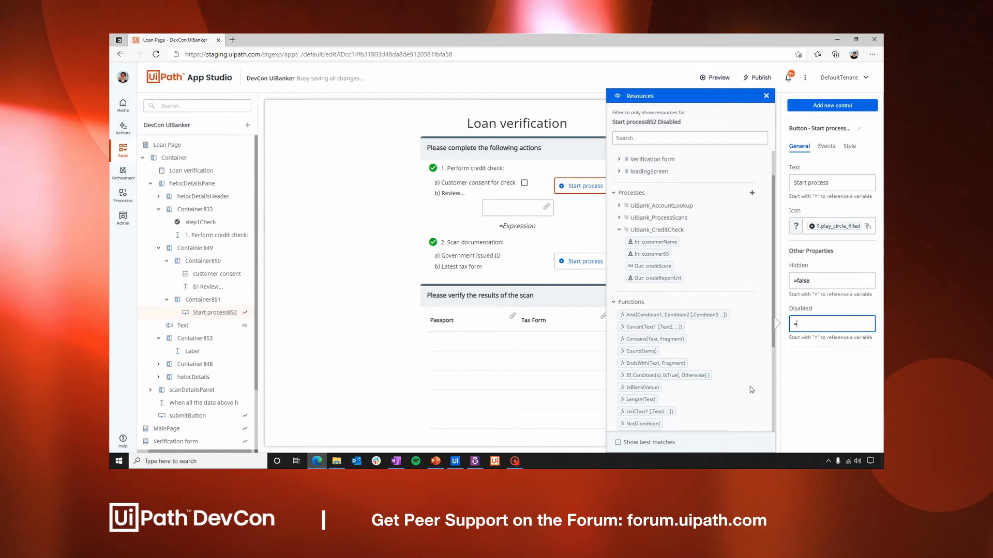
{"action": "left_click", "coordinate": [644, 421]}
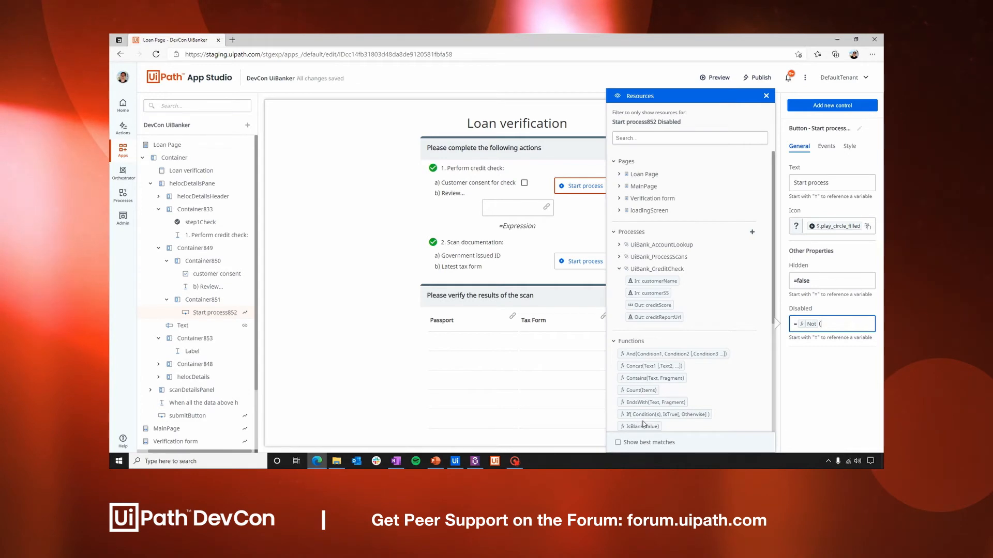
{"action": "left_click", "coordinate": [626, 138]}
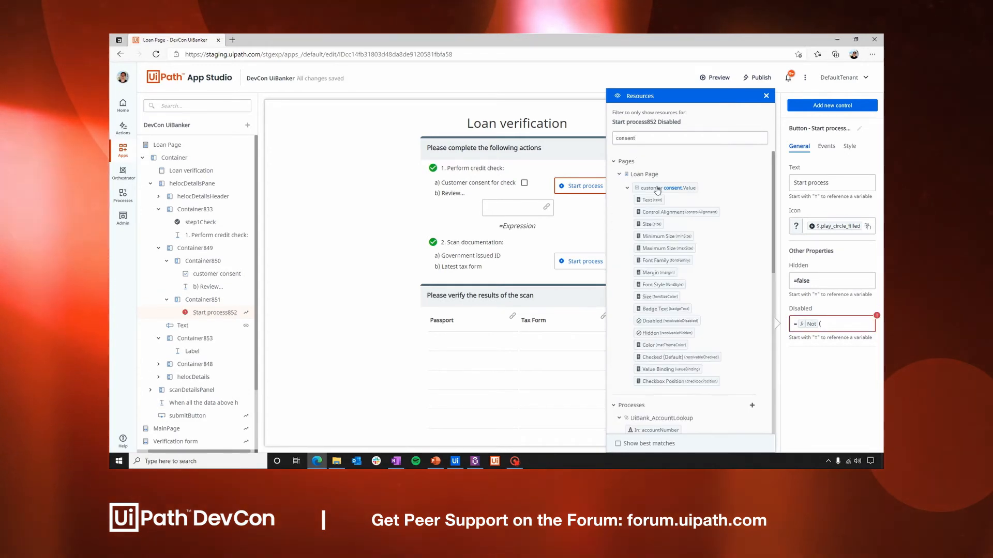
{"action": "left_click", "coordinate": [657, 188]}
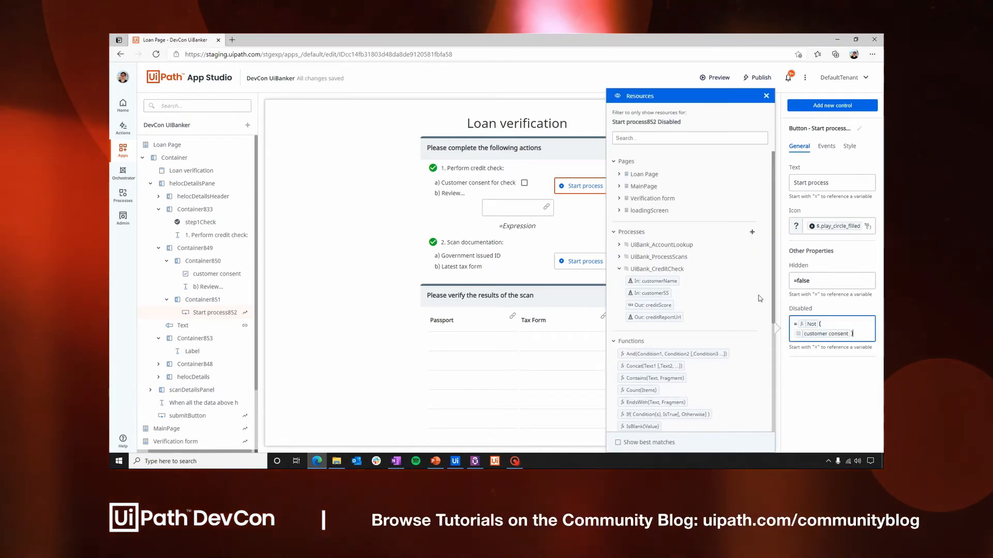
{"action": "left_click", "coordinate": [831, 405]}
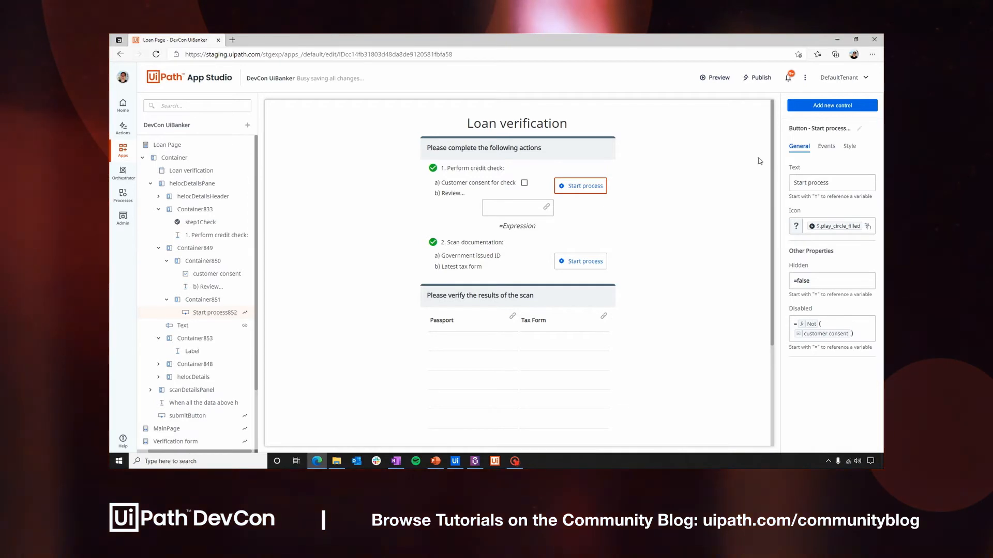
Step: Preview the app, toggle the customer consent checkbox to test the credit check button, and close the preview
{"action": "left_click", "coordinate": [719, 78]}
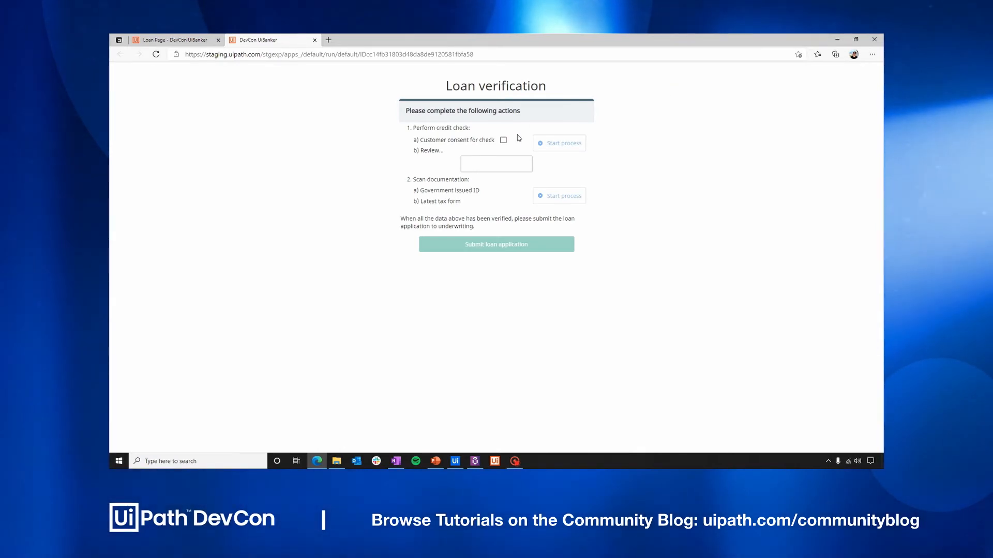
{"action": "left_click", "coordinate": [503, 140]}
{"action": "left_click", "coordinate": [503, 141]}
{"action": "left_click", "coordinate": [503, 140]}
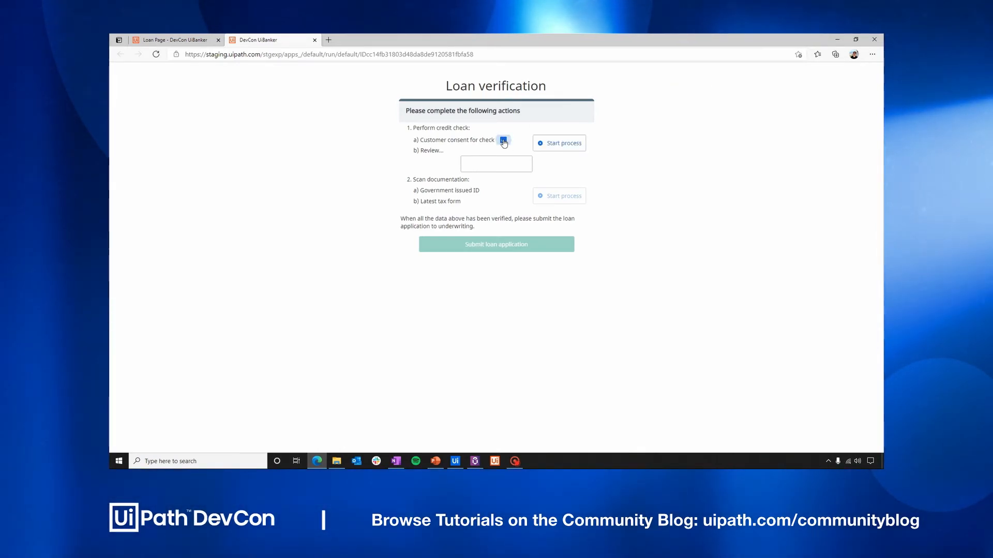
{"action": "left_click", "coordinate": [314, 41]}
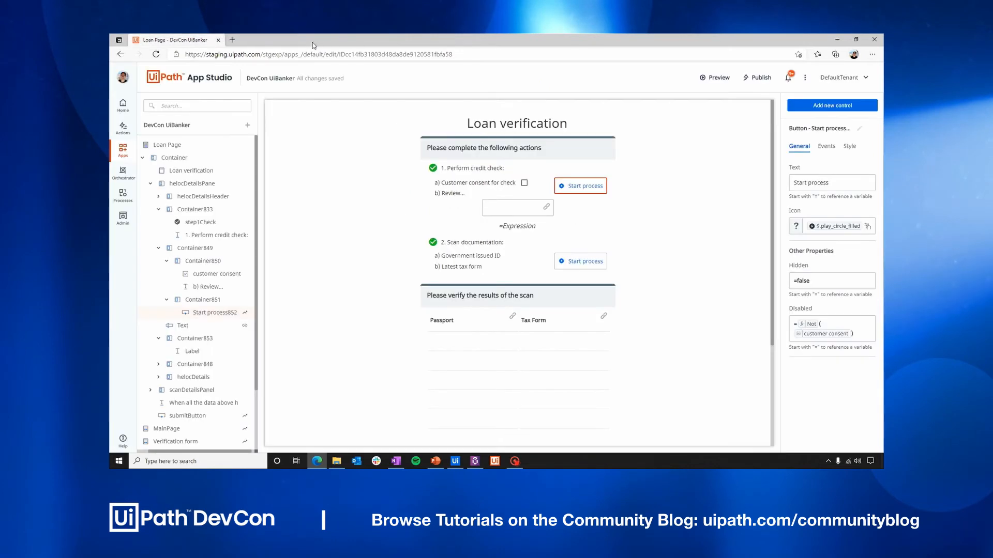
Step: Add a file_download icon beside the credit score expression label, inside the same container
{"action": "left_click", "coordinate": [553, 230]}
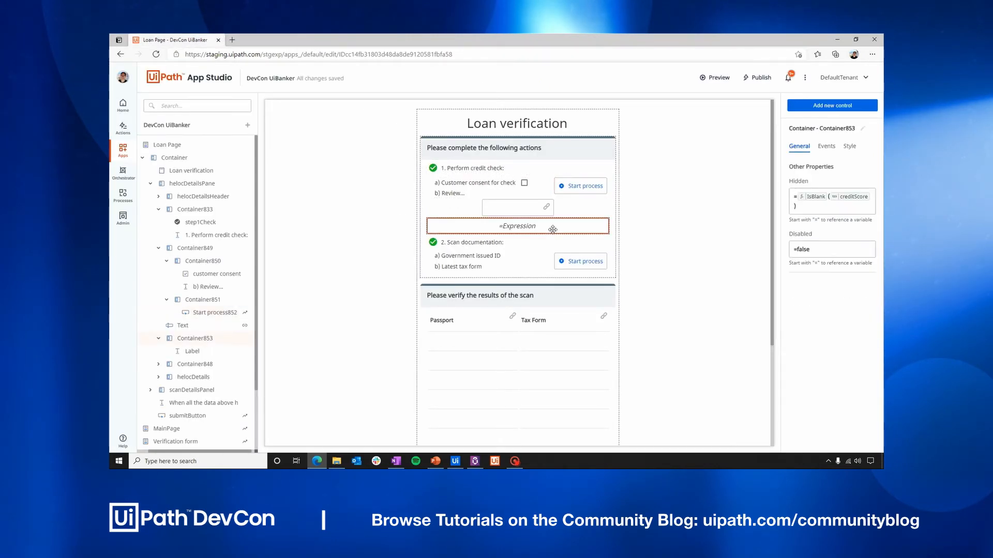
{"action": "left_click", "coordinate": [829, 106]}
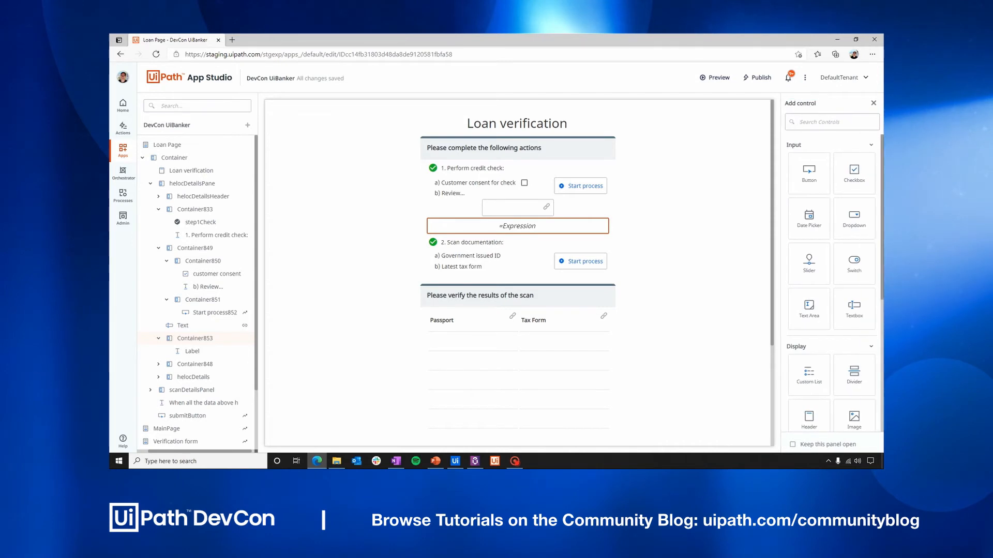
{"action": "left_click_drag", "start_coordinate": [830, 261], "coordinate": [547, 225]}
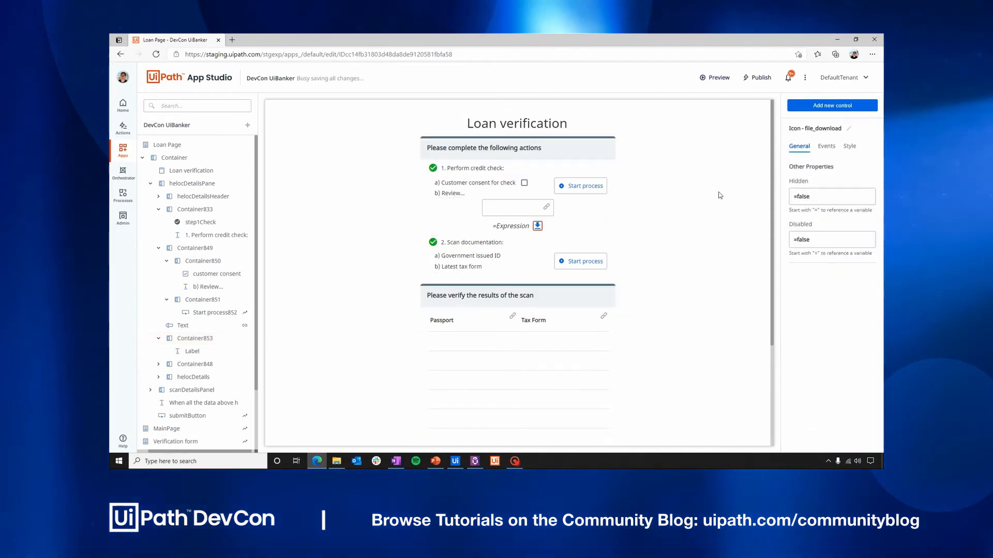
Step: Create a click rule for the file_download icon that opens the URL =creditReportUrl, and close the rule editor
{"action": "left_click", "coordinate": [826, 149]}
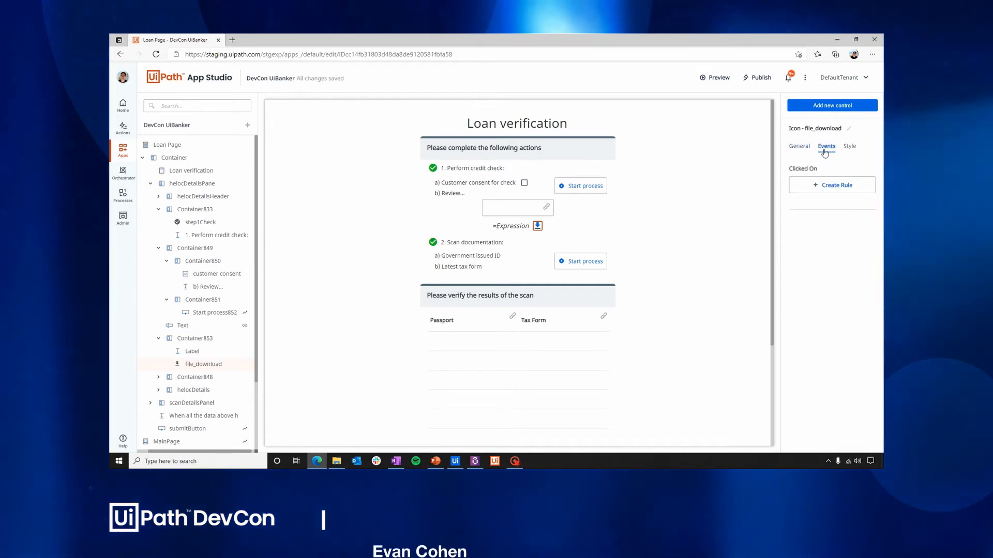
{"action": "left_click", "coordinate": [821, 186]}
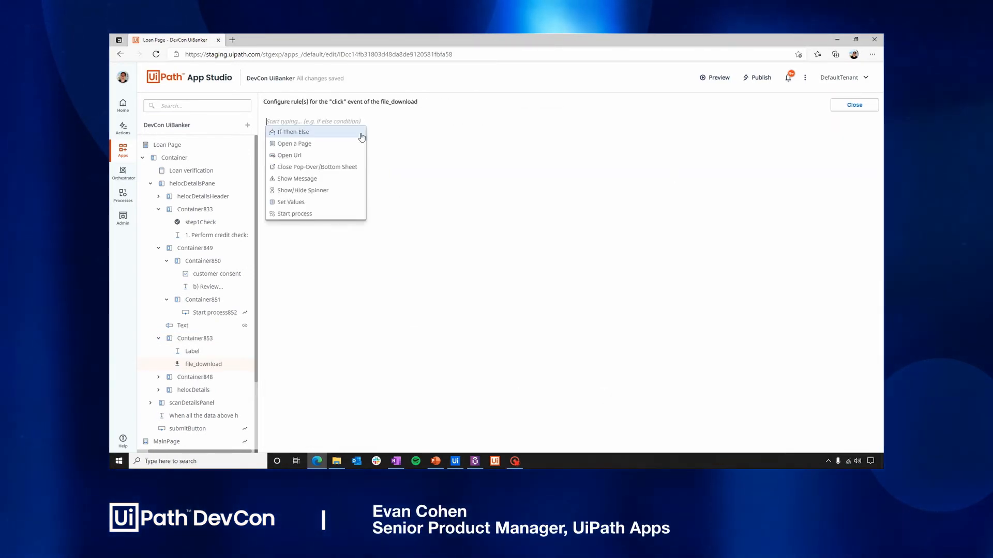
{"action": "left_click", "coordinate": [289, 155]}
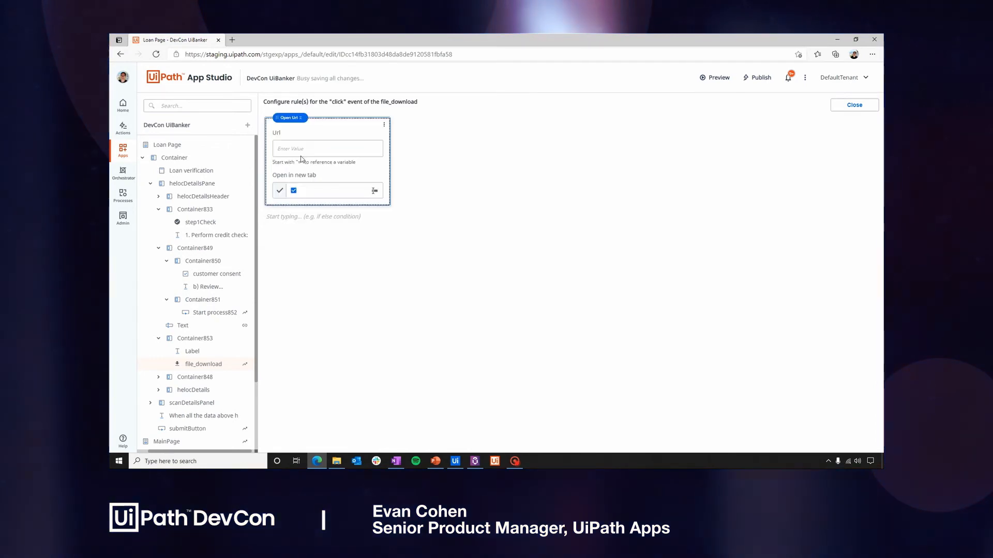
{"action": "type", "text": "="}
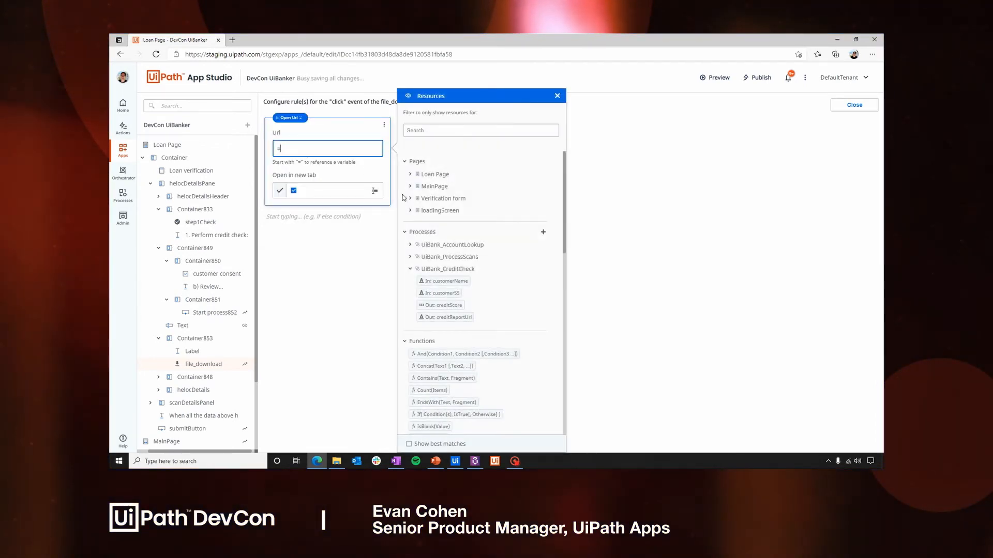
{"action": "left_click", "coordinate": [452, 319]}
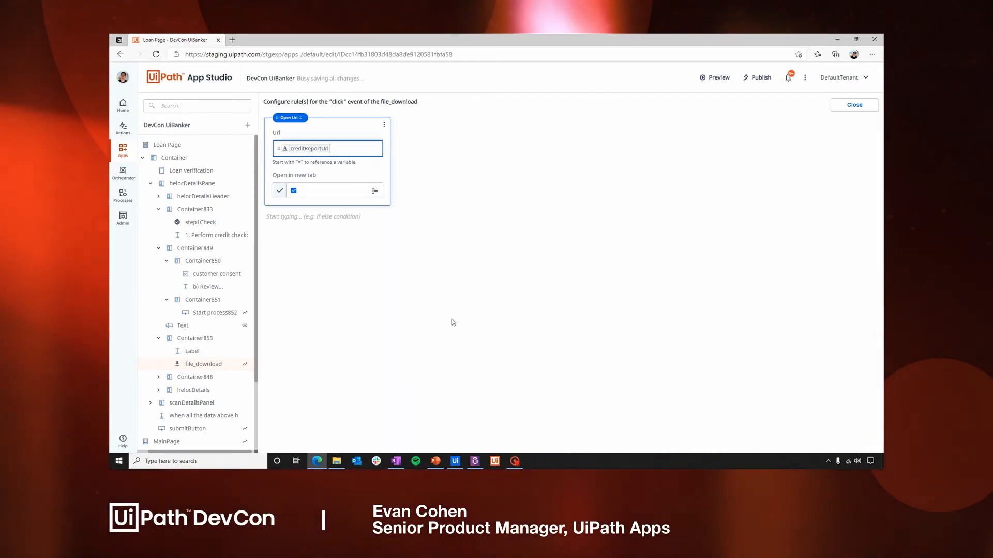
{"action": "left_click", "coordinate": [854, 105]}
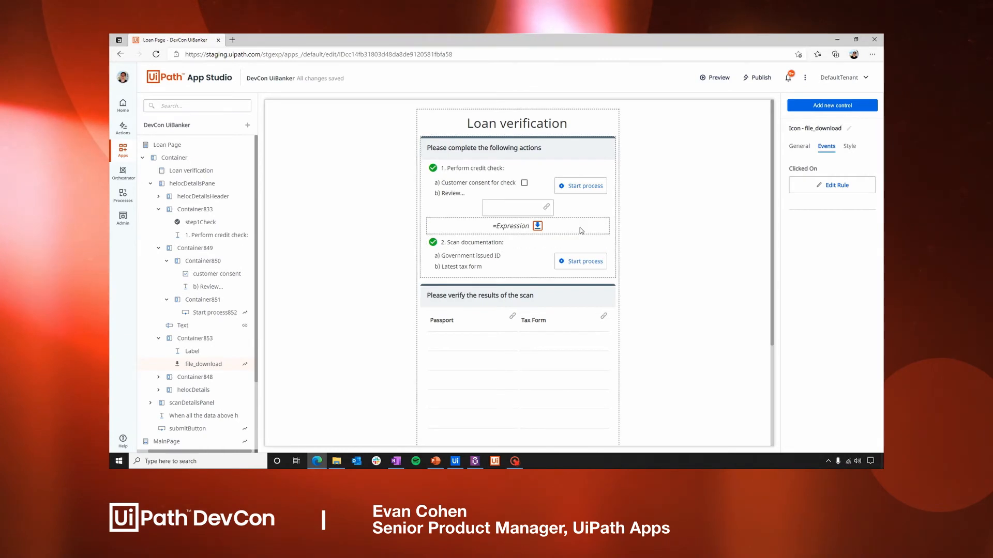
Step: Add a Label control beside the file_download icon, inside the credit score container
{"action": "left_click", "coordinate": [804, 112]}
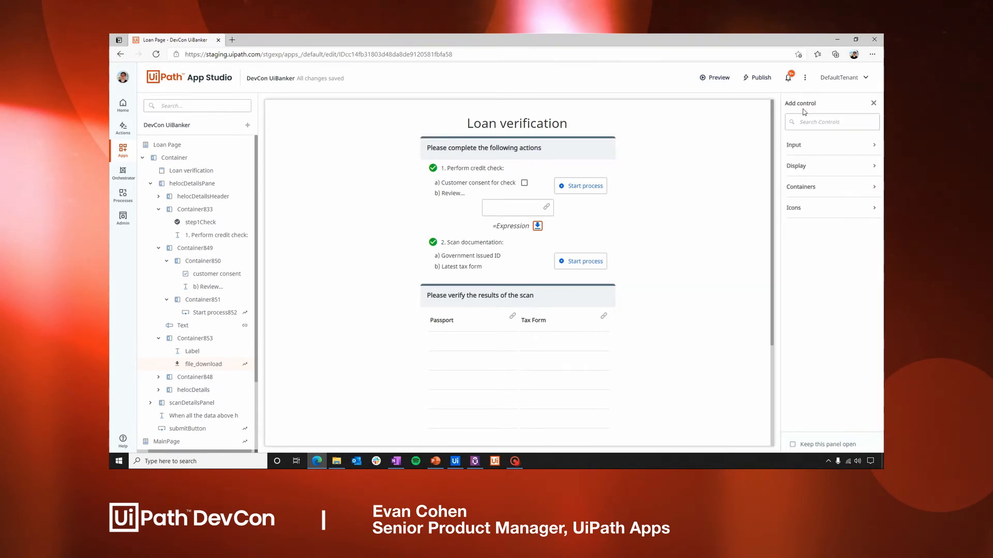
{"action": "left_click", "coordinate": [810, 147]}
{"action": "left_click", "coordinate": [815, 167]}
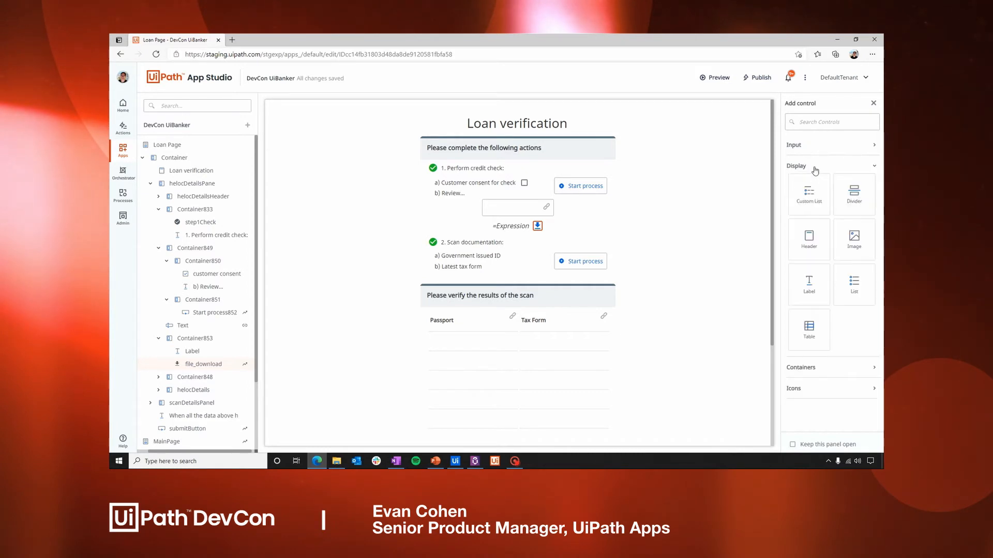
{"action": "left_click_drag", "start_coordinate": [810, 286], "coordinate": [559, 226]}
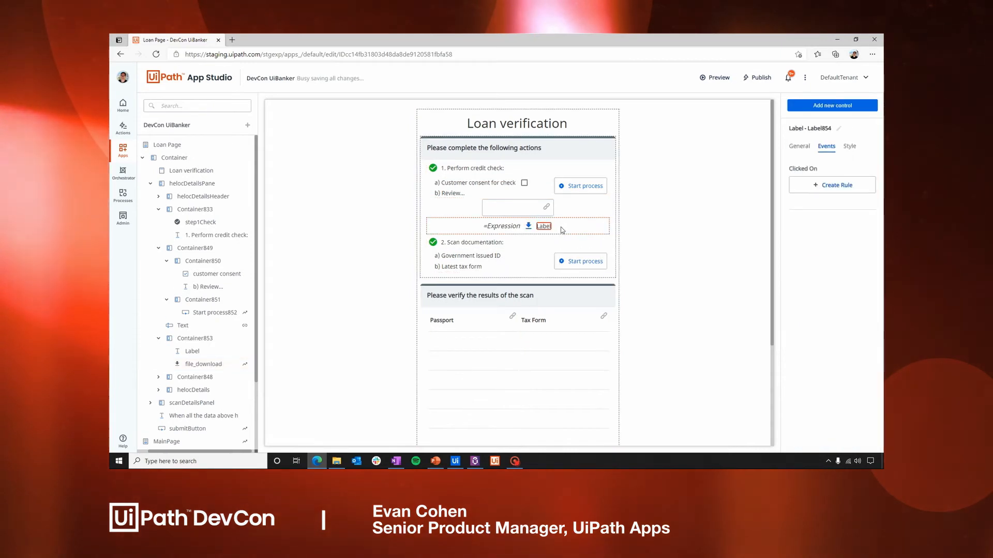
Step: Set the new label's font color to red, #ff0000
{"action": "left_click", "coordinate": [853, 149]}
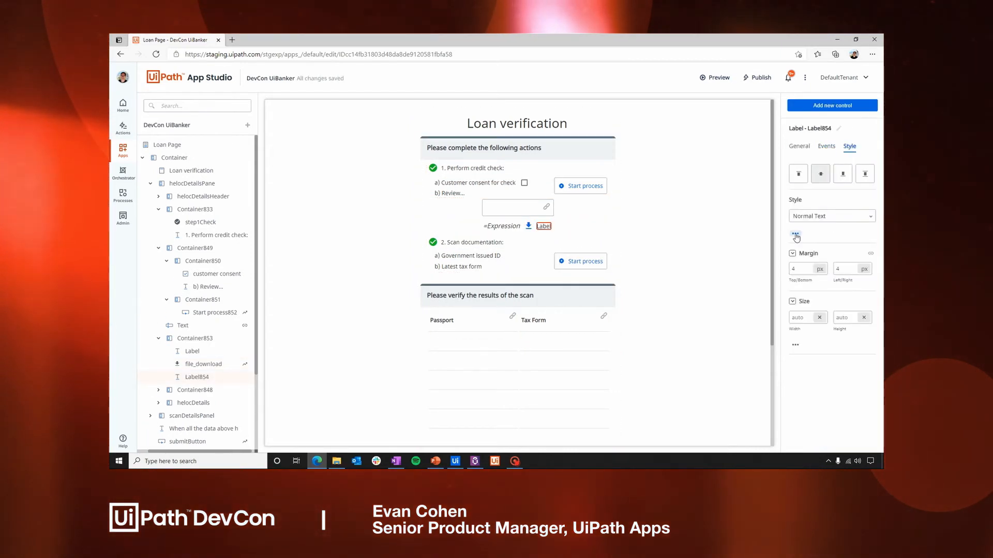
{"action": "left_click", "coordinate": [841, 316]}
{"action": "left_click_drag", "start_coordinate": [820, 328], "coordinate": [851, 300]}
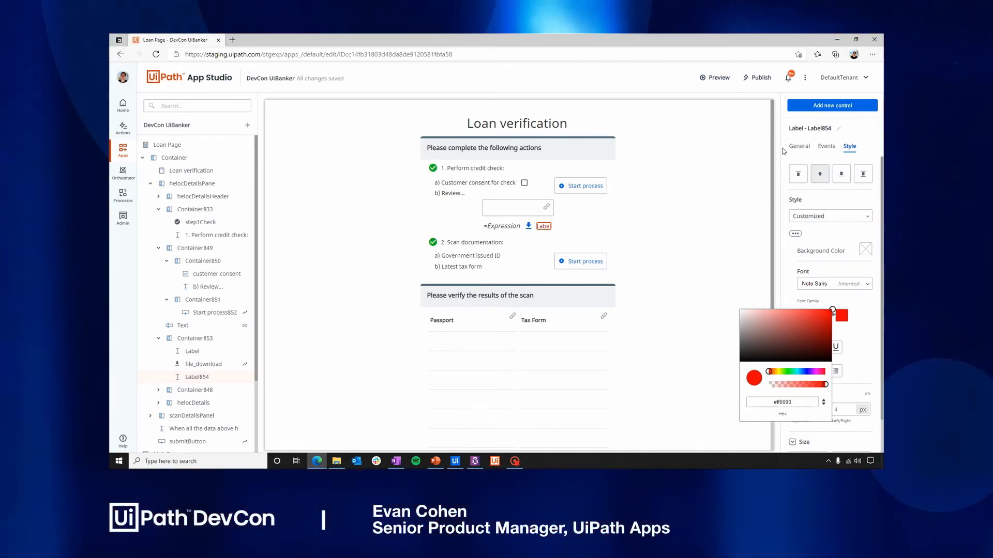
Step: Set the red label's text to "Credit Score is less than 610. Consider another producct."
{"action": "left_click", "coordinate": [800, 148]}
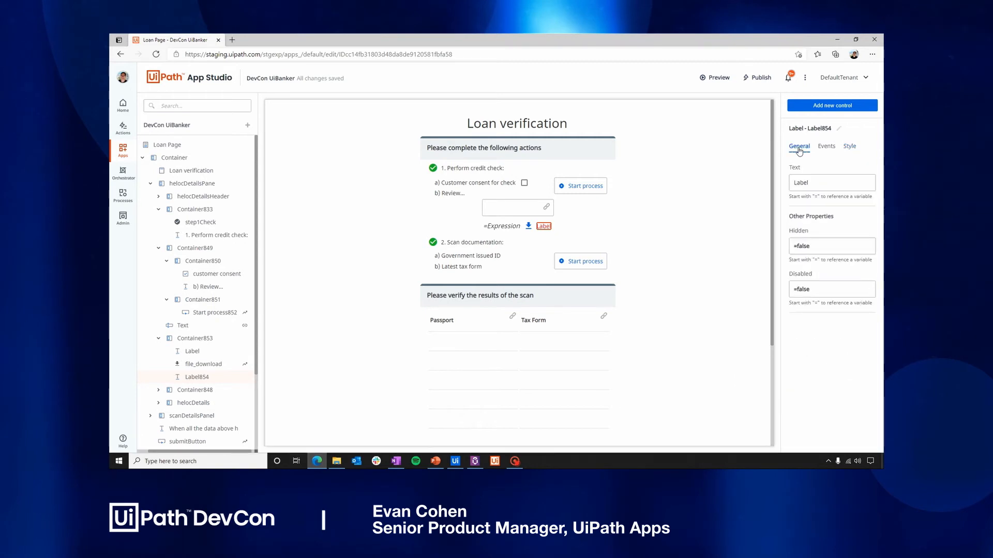
{"action": "double_click", "coordinate": [801, 183]}
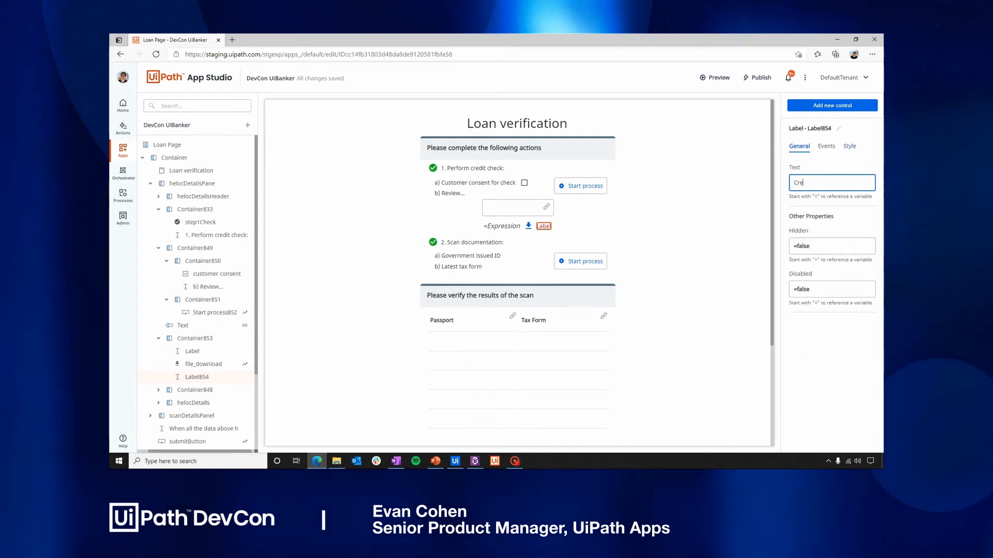
{"action": "type", "text": "Crecit Score is"}
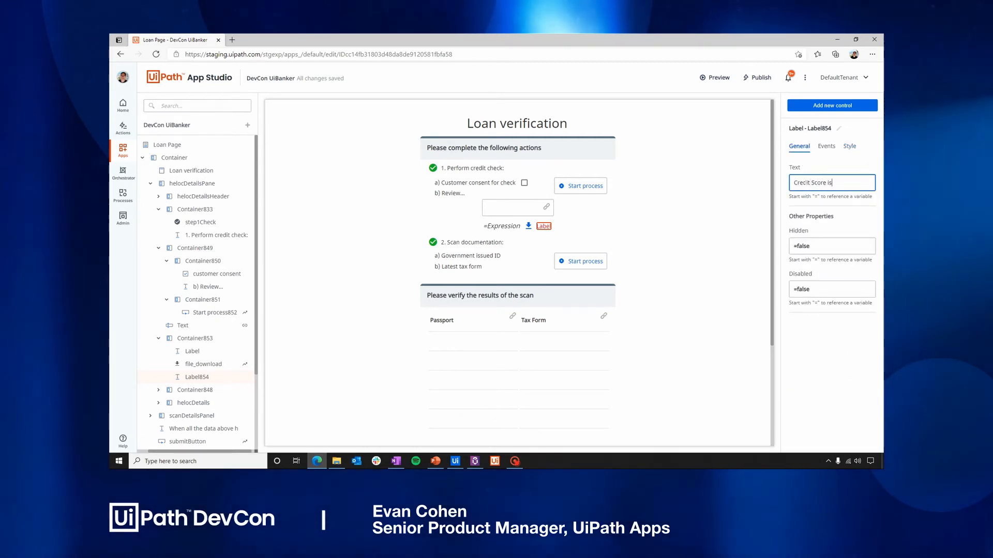
{"action": "type", "text": " less tha"}
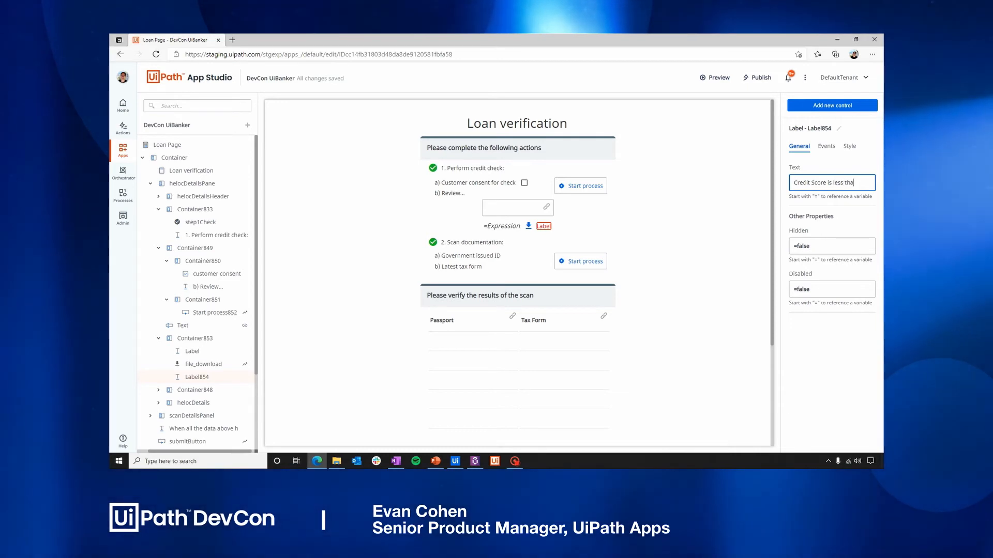
{"action": "type", "text": "n 610. "}
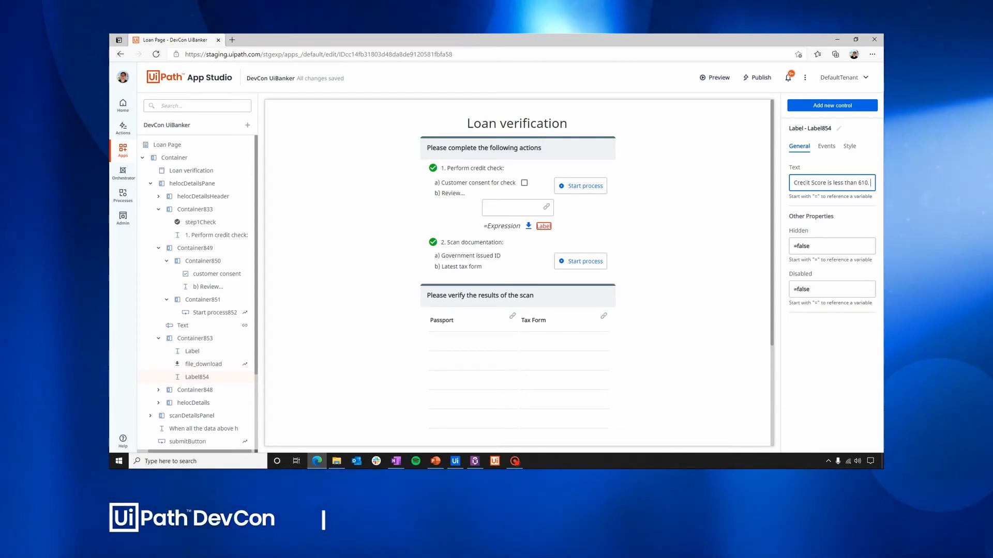
{"action": "type", "text": "Consider another productt."}
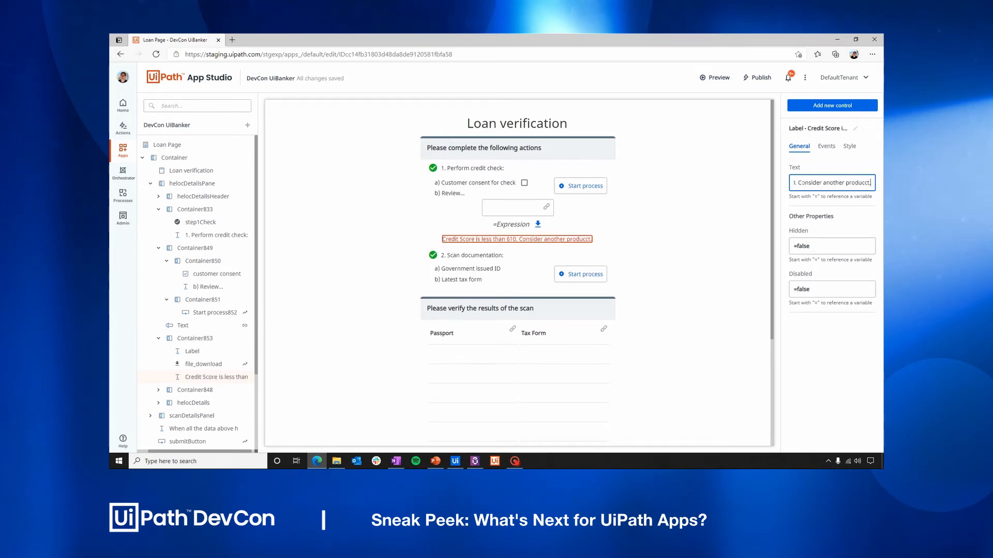
{"action": "left_click", "coordinate": [716, 226]}
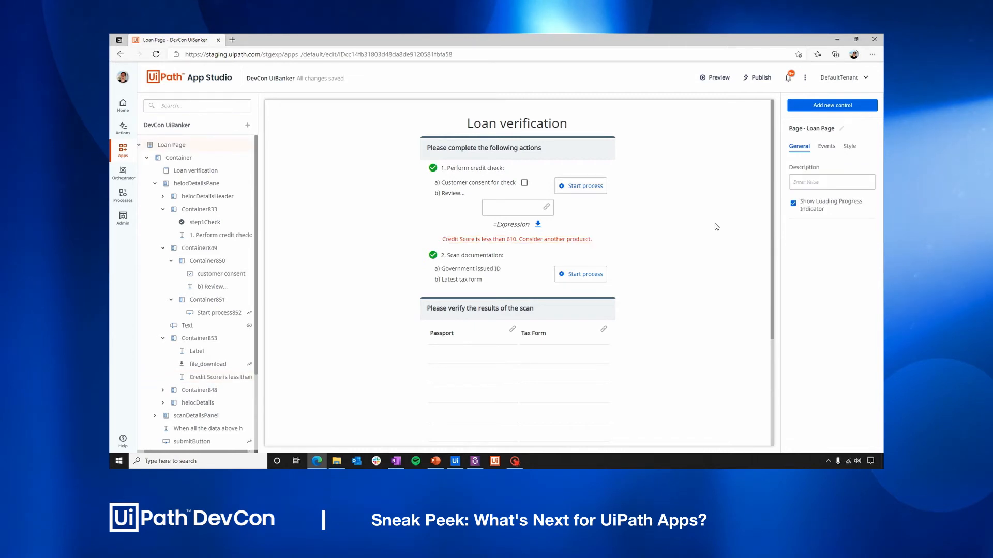
Step: Set the Hidden property of the red credit score warning label to =creditScore>=610, using the UiBank_CreditCheck output
{"action": "left_click", "coordinate": [714, 81]}
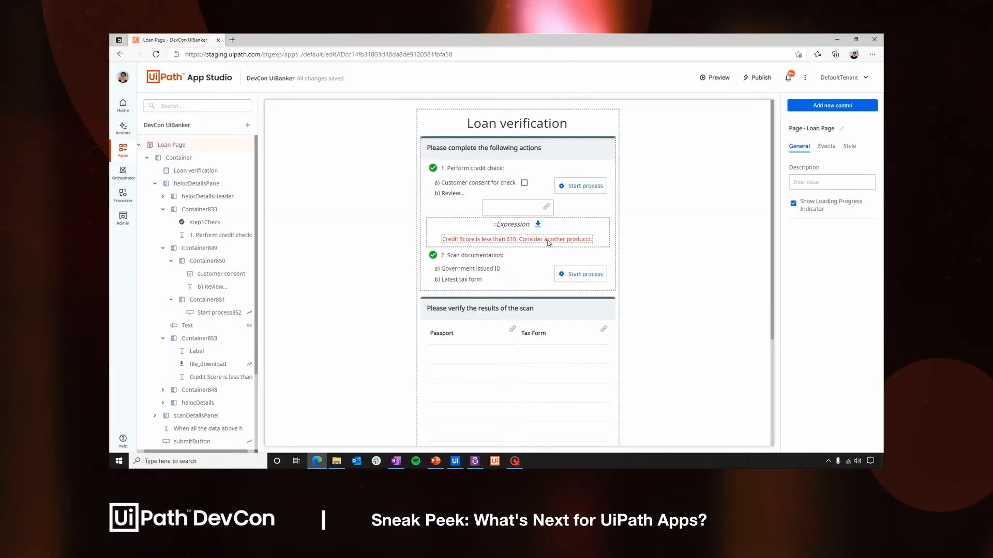
{"action": "left_click", "coordinate": [549, 240]}
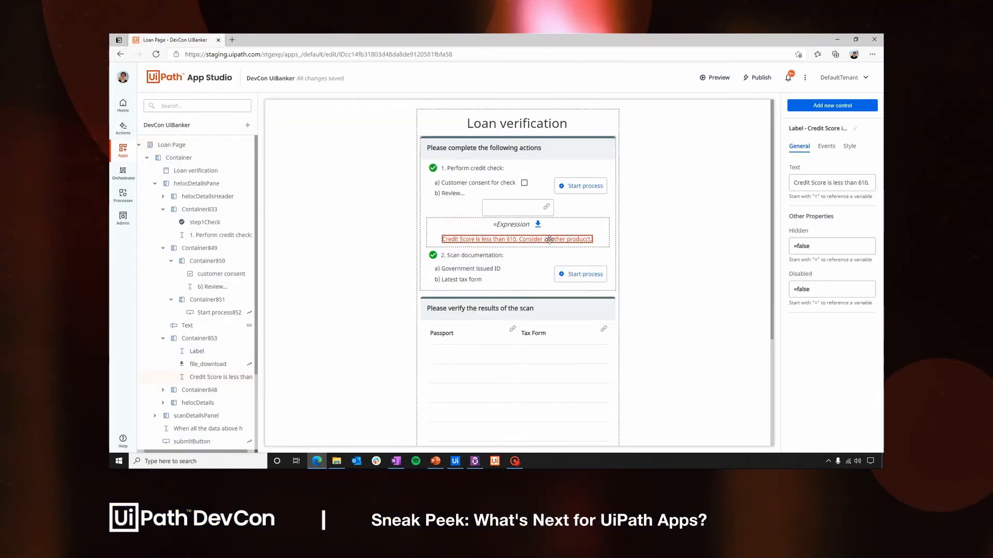
{"action": "left_click", "coordinate": [818, 250]}
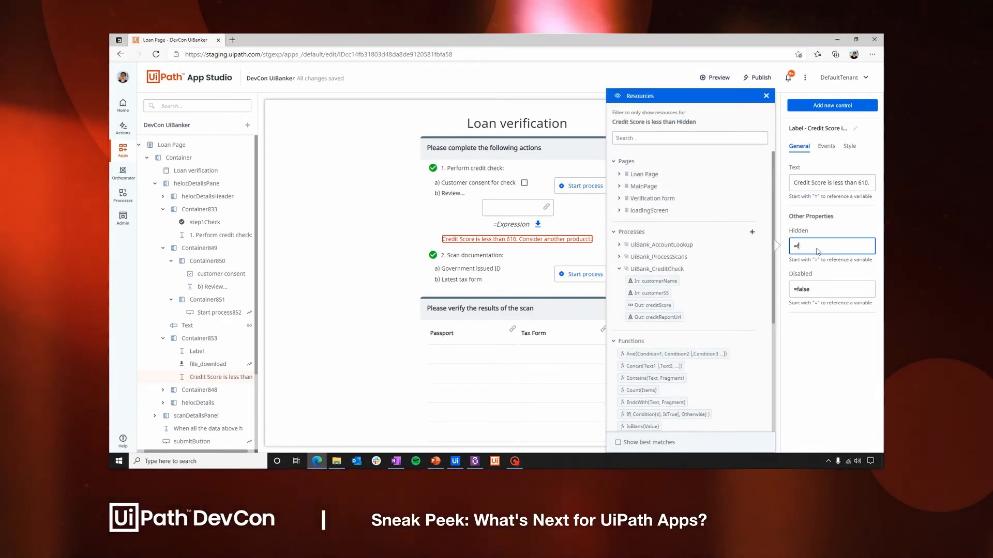
{"action": "key", "text": "BackSpace"}
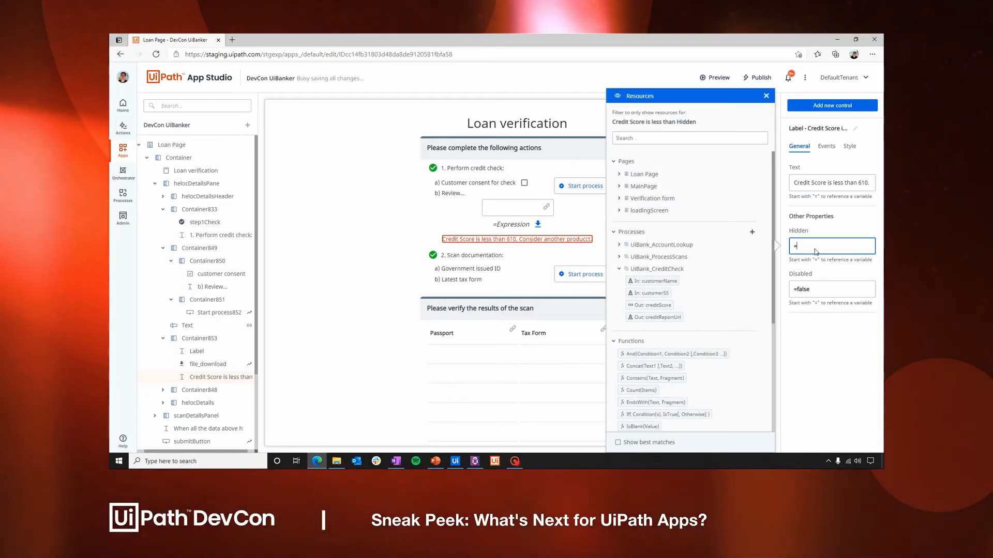
{"action": "left_click", "coordinate": [657, 307]}
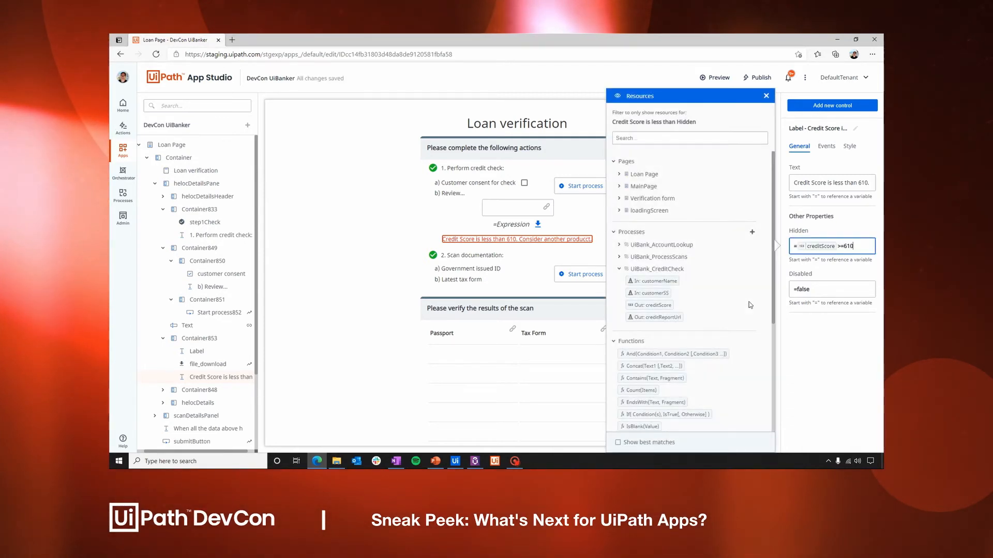
{"action": "left_click", "coordinate": [817, 327]}
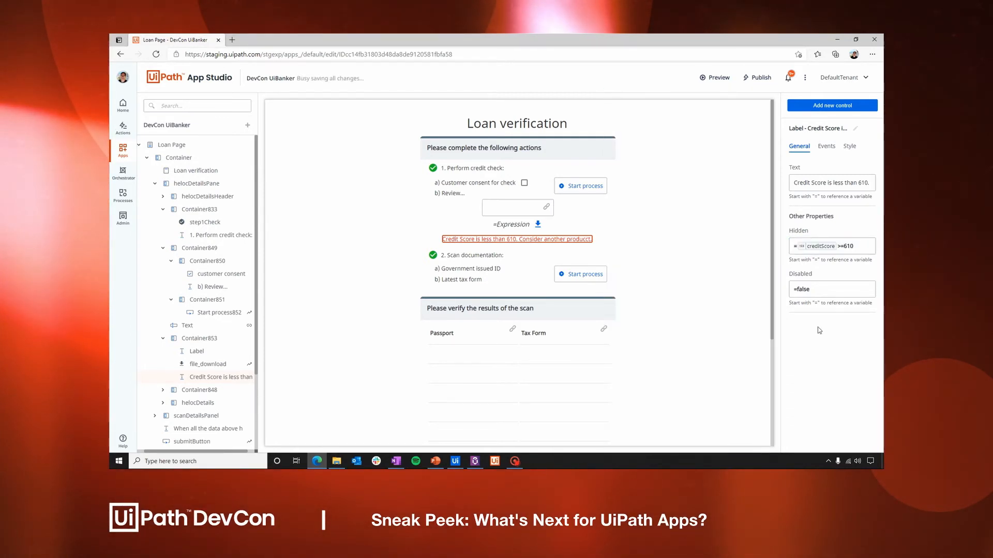
Step: Preview the app, give customer consent, run the credit check, test a credit score of 600, and close the preview
{"action": "left_click", "coordinate": [719, 79]}
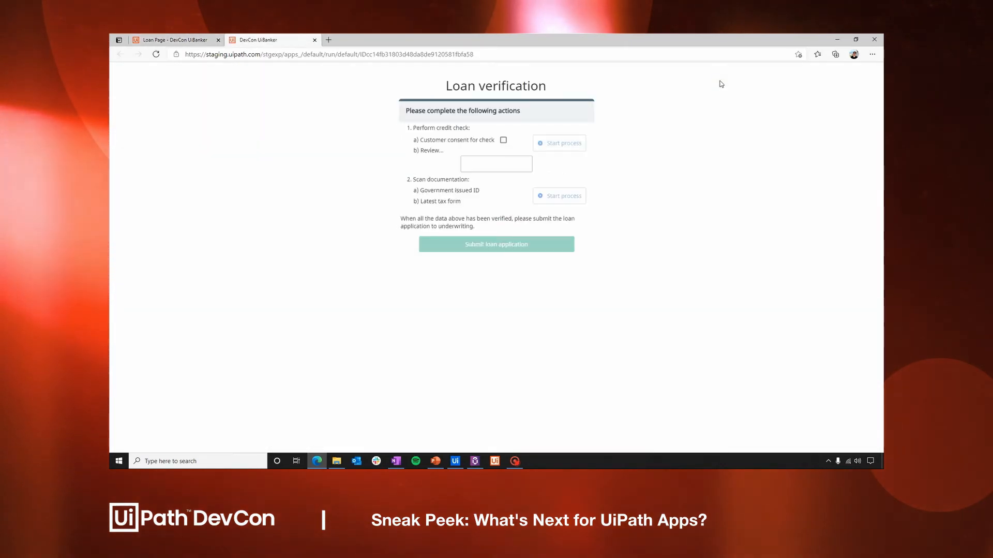
{"action": "left_click", "coordinate": [504, 141]}
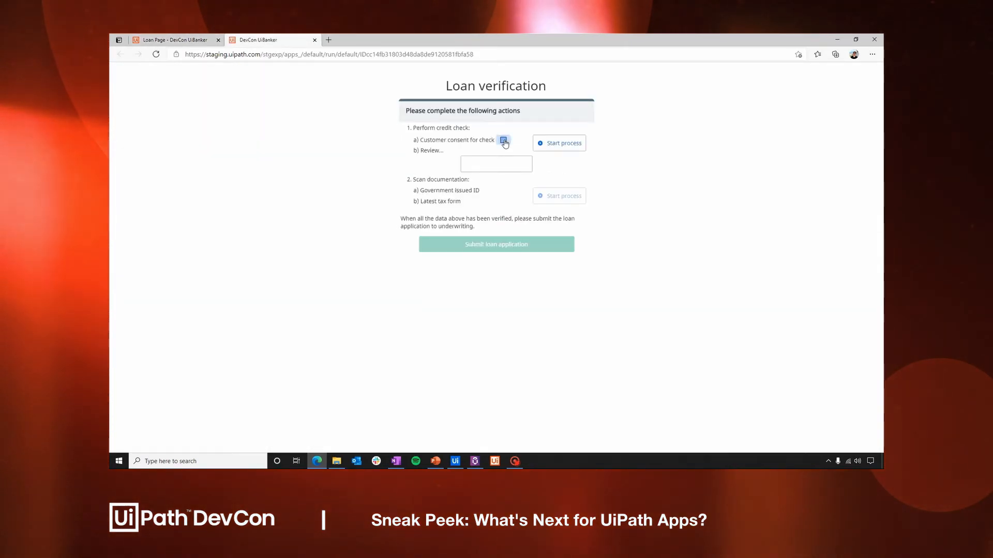
{"action": "left_click", "coordinate": [570, 143]}
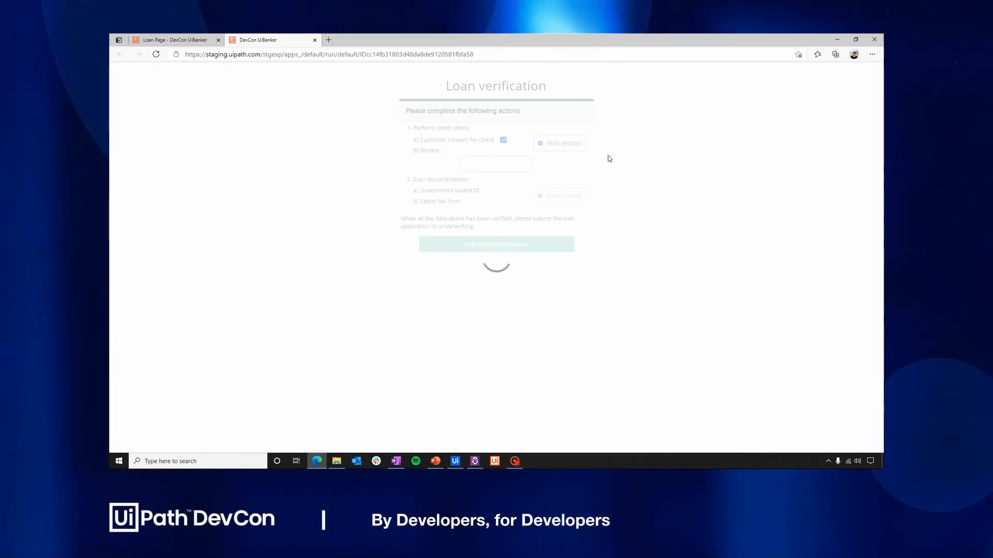
{"action": "double_click", "coordinate": [459, 168]}
{"action": "type", "text": "600"}
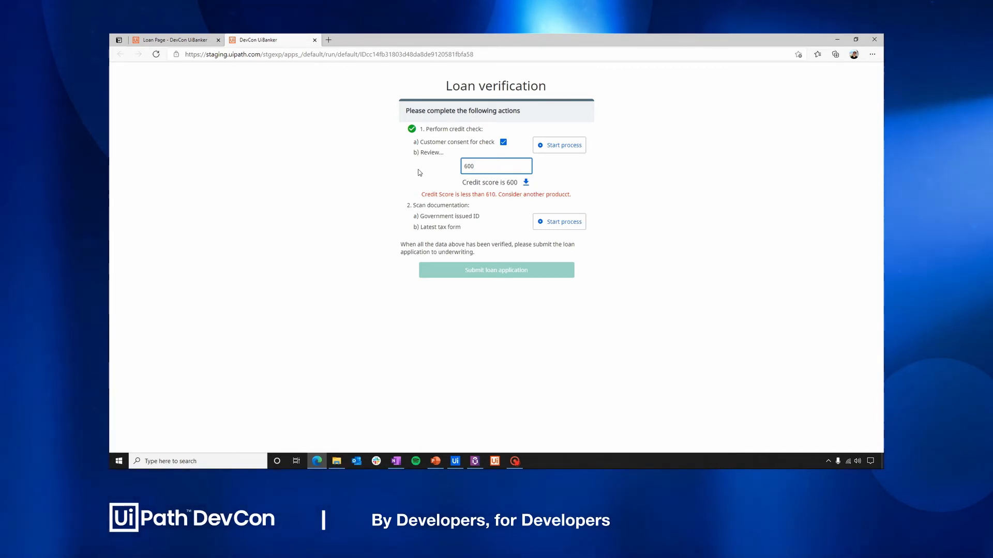
{"action": "left_click", "coordinate": [314, 40]}
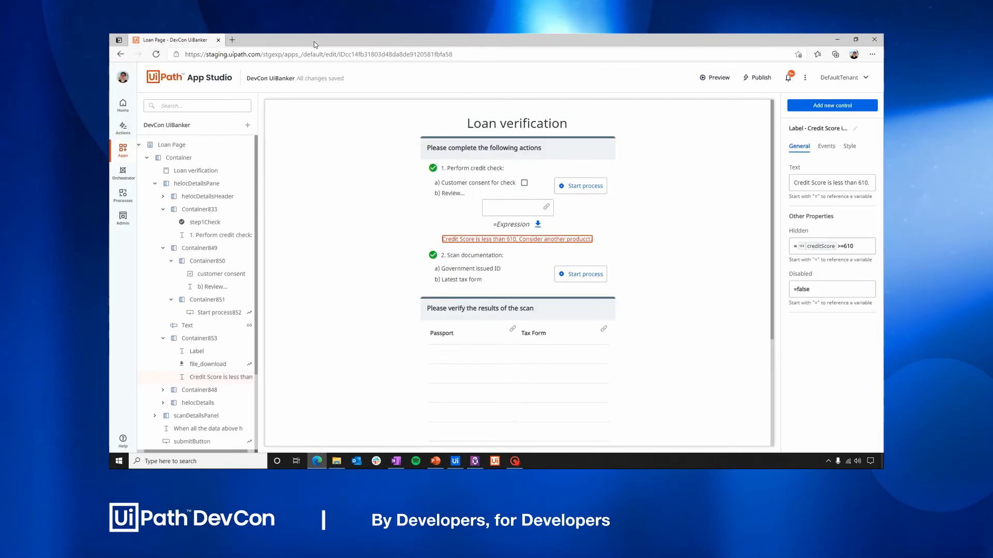
Step: Delete the creditScore textbox from the Loan Page and set MainPage as the app's start page
{"action": "left_click", "coordinate": [524, 209]}
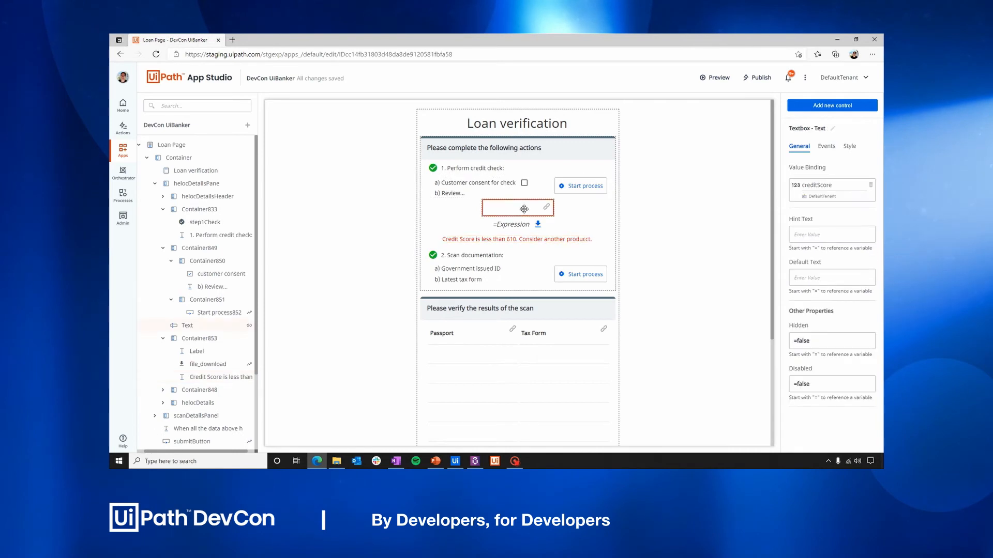
{"action": "key", "text": "Delete"}
{"action": "right_click", "coordinate": [202, 441]}
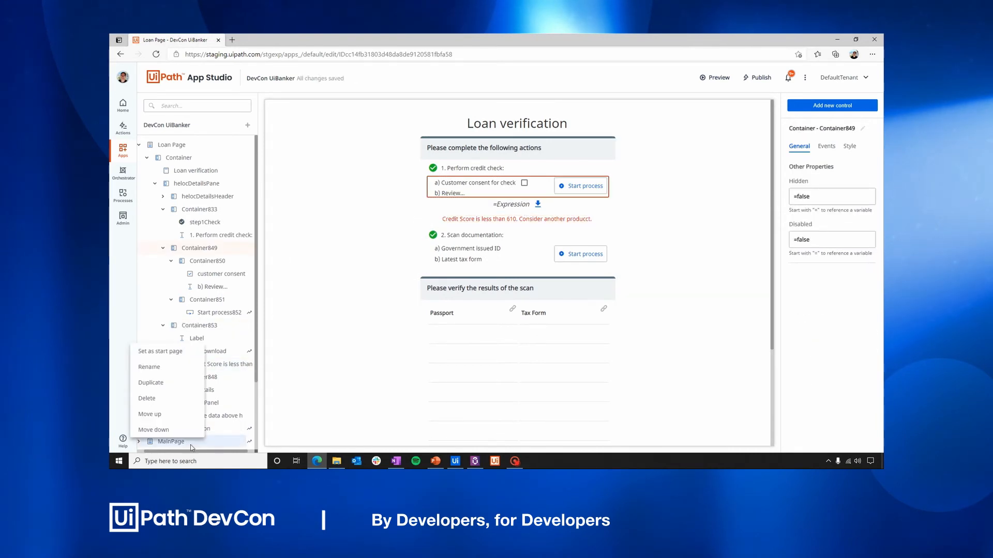
{"action": "left_click", "coordinate": [183, 352]}
Step: Preview the app, start the loan approval process, and run the credit check with customer consent
{"action": "left_click", "coordinate": [706, 79]}
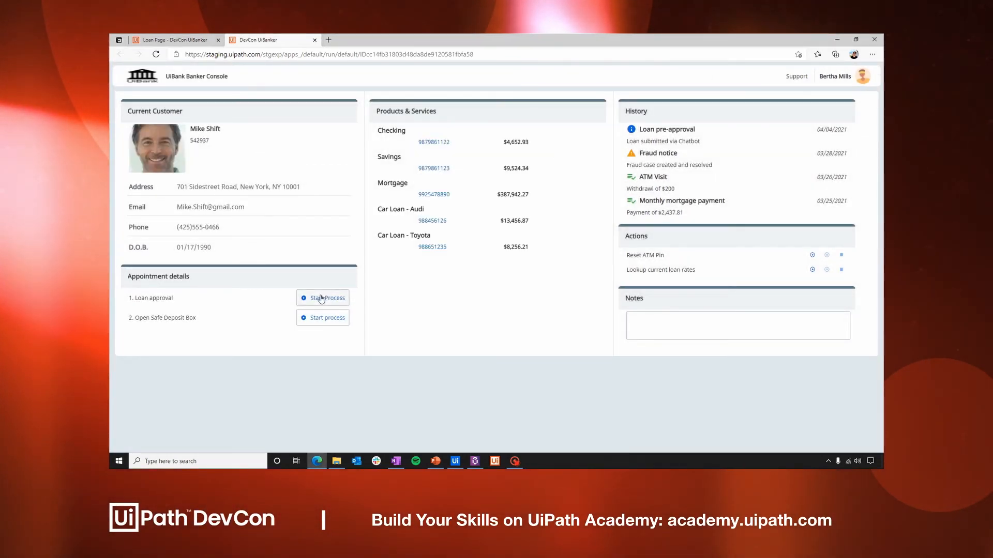
{"action": "left_click", "coordinate": [322, 298]}
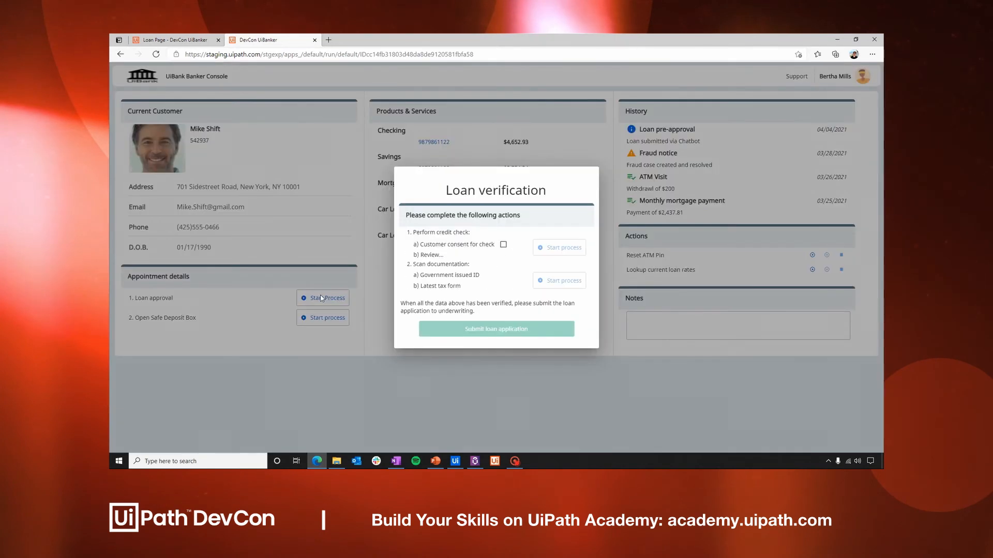
{"action": "left_click", "coordinate": [503, 245]}
{"action": "left_click", "coordinate": [554, 249]}
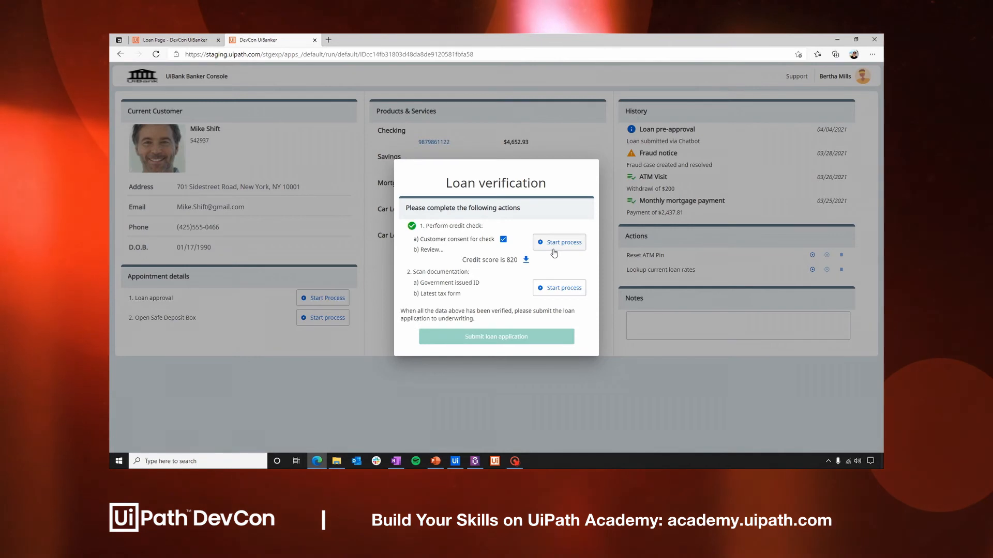
Step: Start the documentation scan, move the files from Un-ScannedDocuments to ScannedDocuments in File Explorer, and minimize its window
{"action": "left_click", "coordinate": [550, 288]}
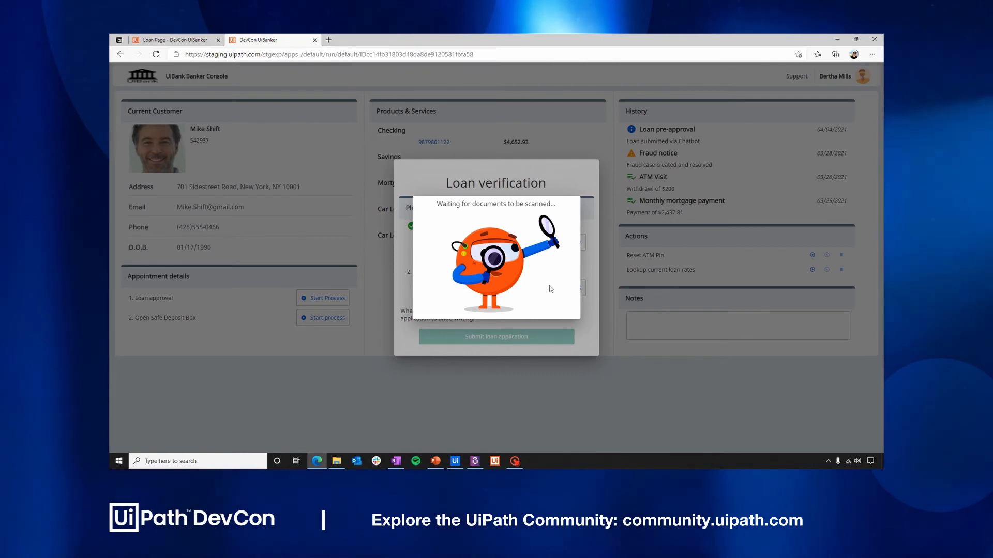
{"action": "left_click", "coordinate": [337, 460]}
{"action": "left_click_drag", "start_coordinate": [431, 201], "coordinate": [363, 226]}
{"action": "left_click_drag", "start_coordinate": [421, 197], "coordinate": [362, 228]}
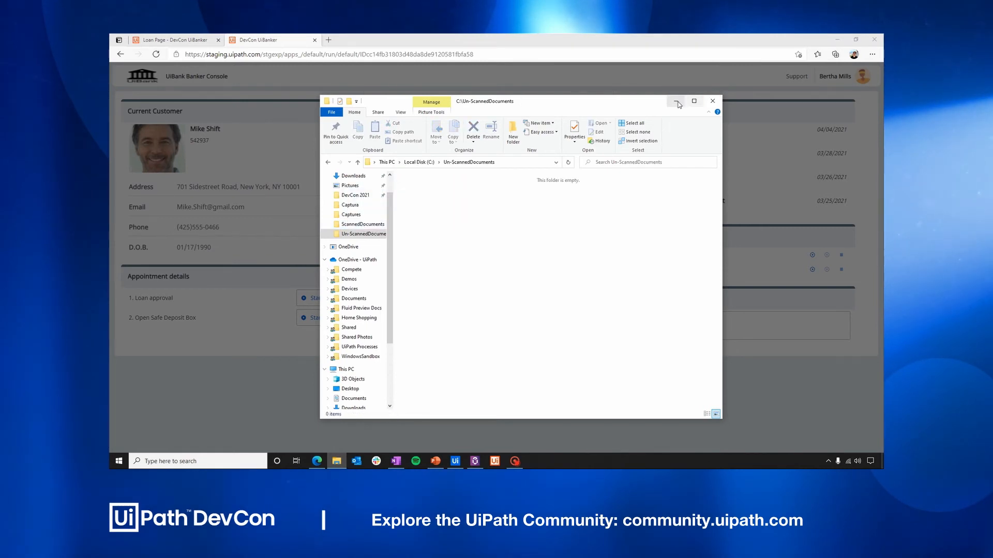
{"action": "left_click", "coordinate": [676, 101]}
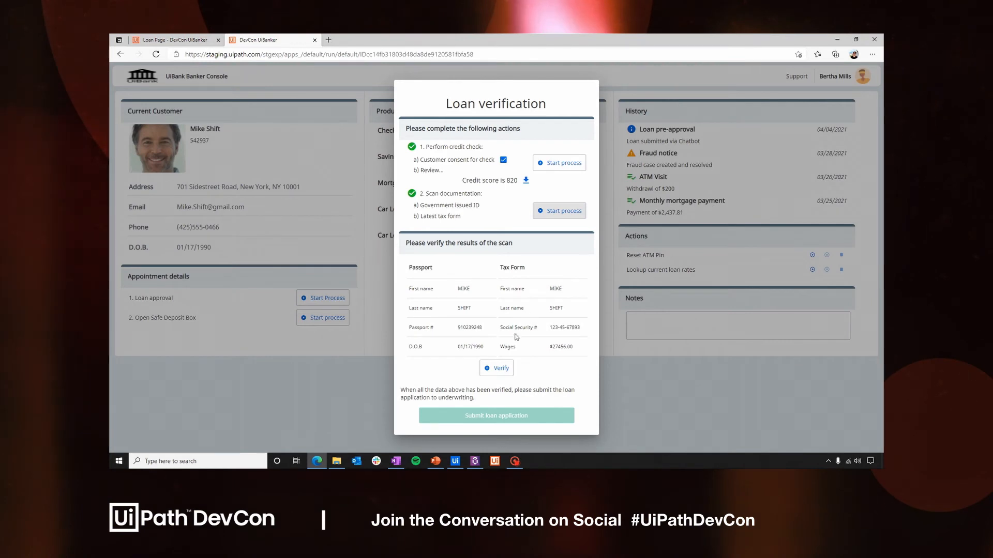
Step: Verify the customer's identity from the scan results, submit the loan application, and close the preview
{"action": "left_click", "coordinate": [499, 369]}
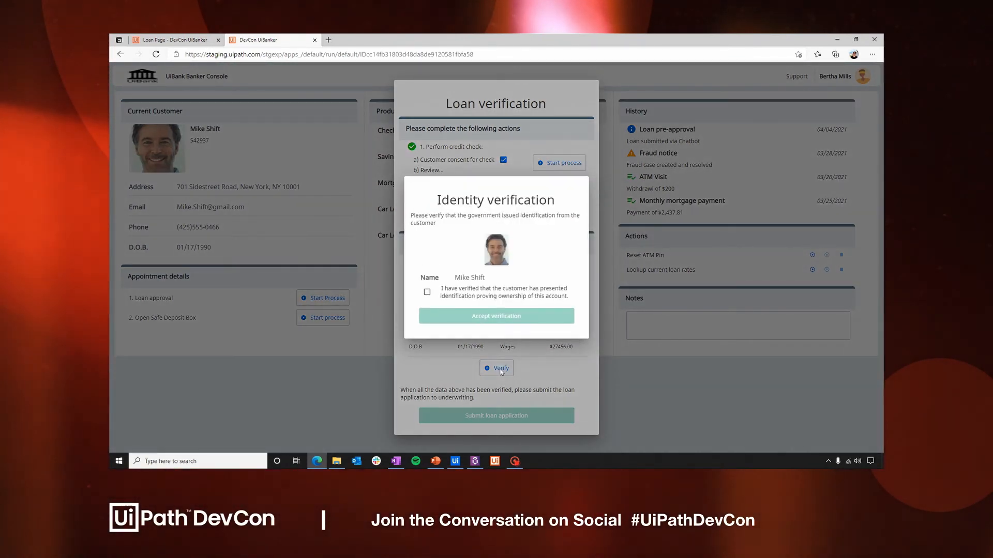
{"action": "left_click", "coordinate": [427, 293]}
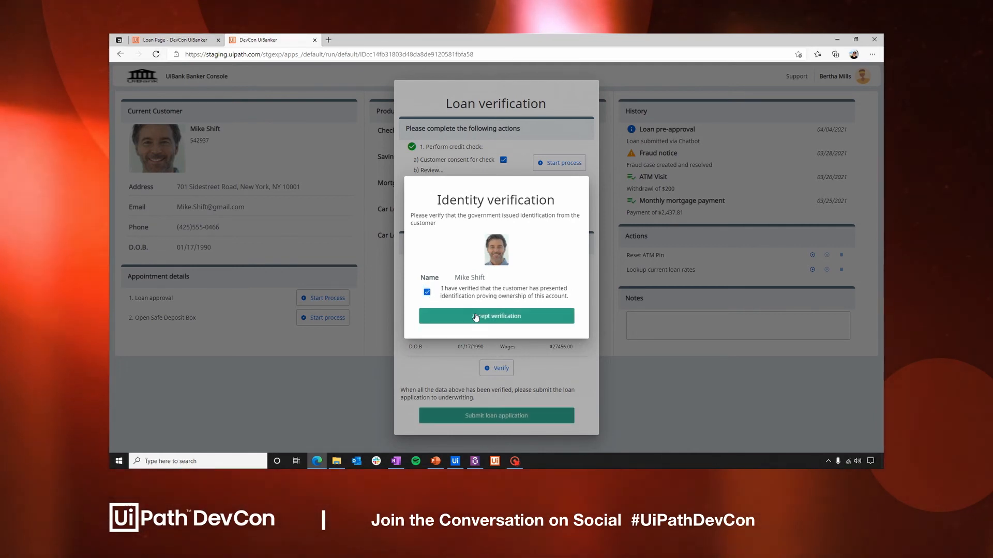
{"action": "left_click", "coordinate": [480, 319]}
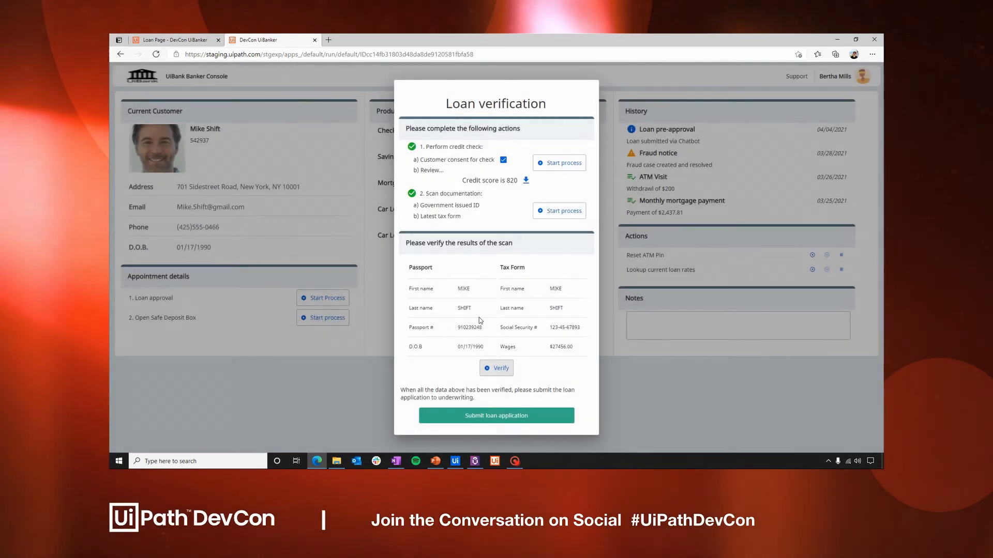
{"action": "left_click", "coordinate": [521, 417]}
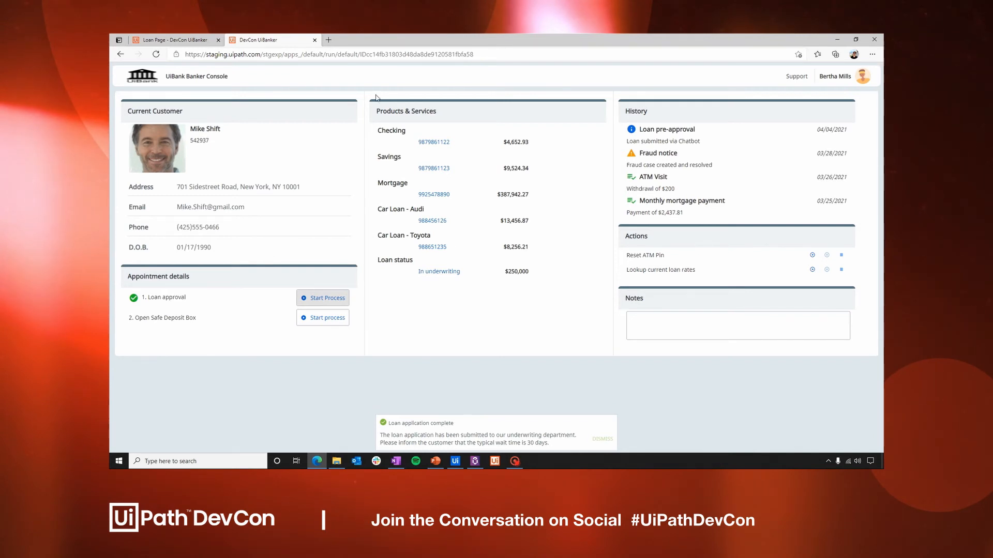
{"action": "left_click", "coordinate": [315, 39]}
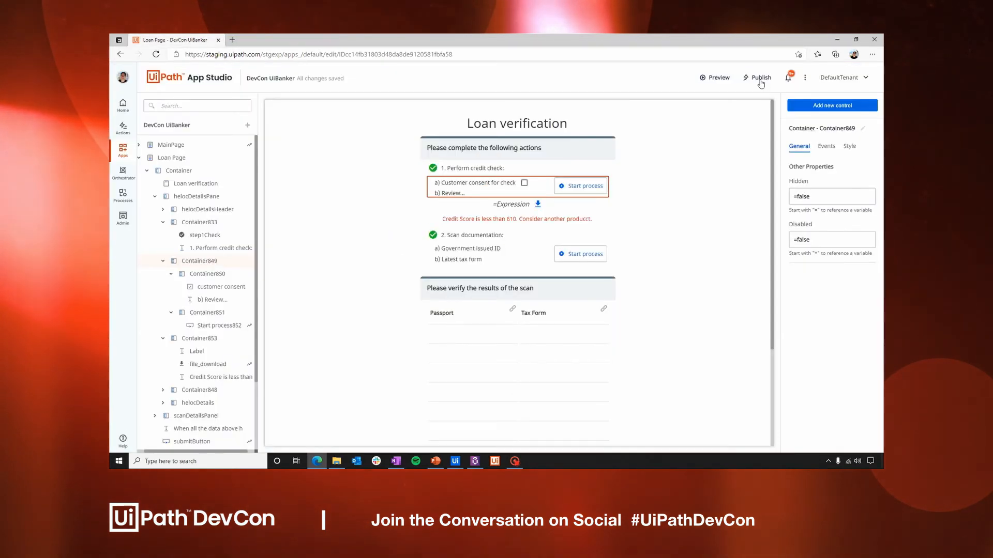